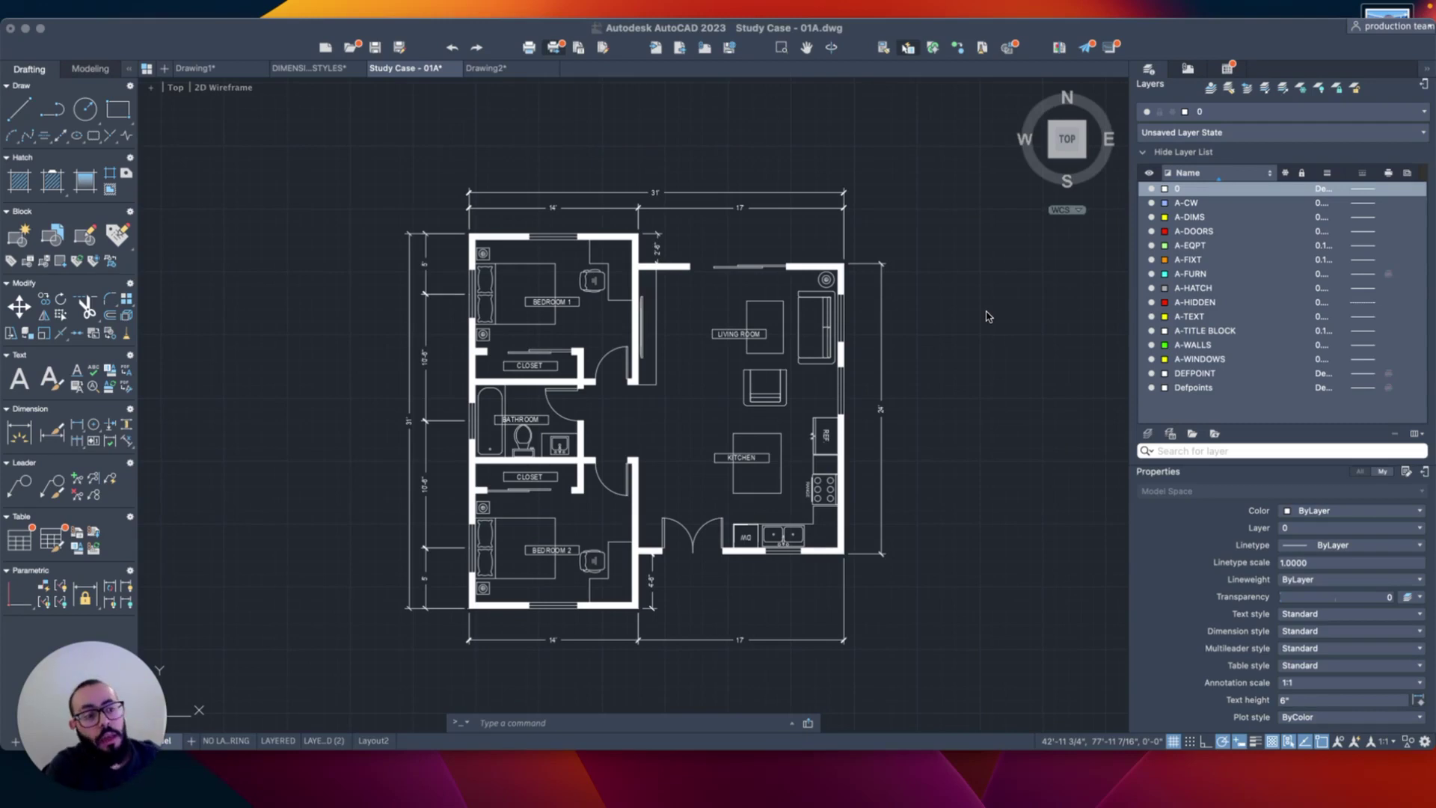
middle_click_drag(973, 278, 982, 294)
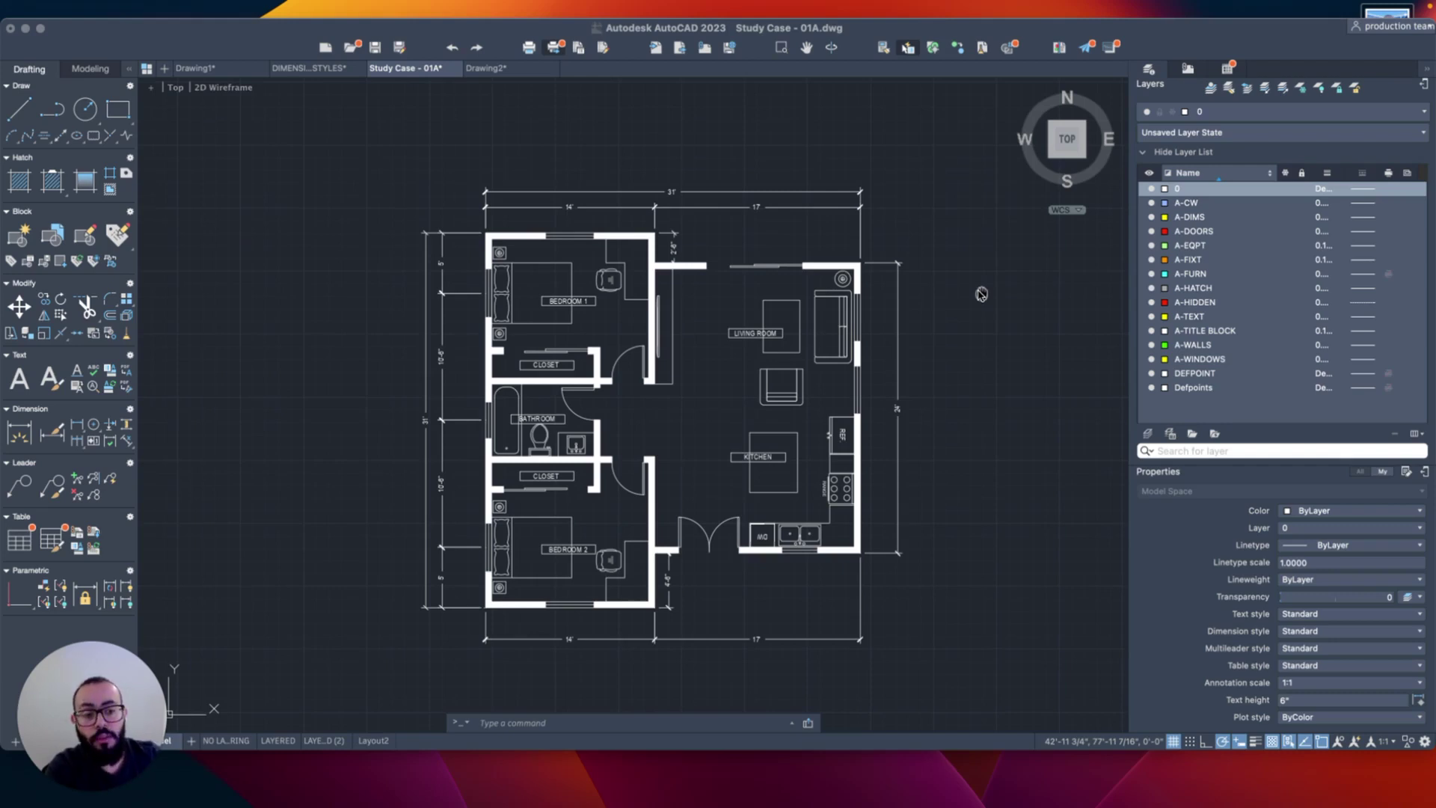
middle_click_drag(959, 272, 960, 280)
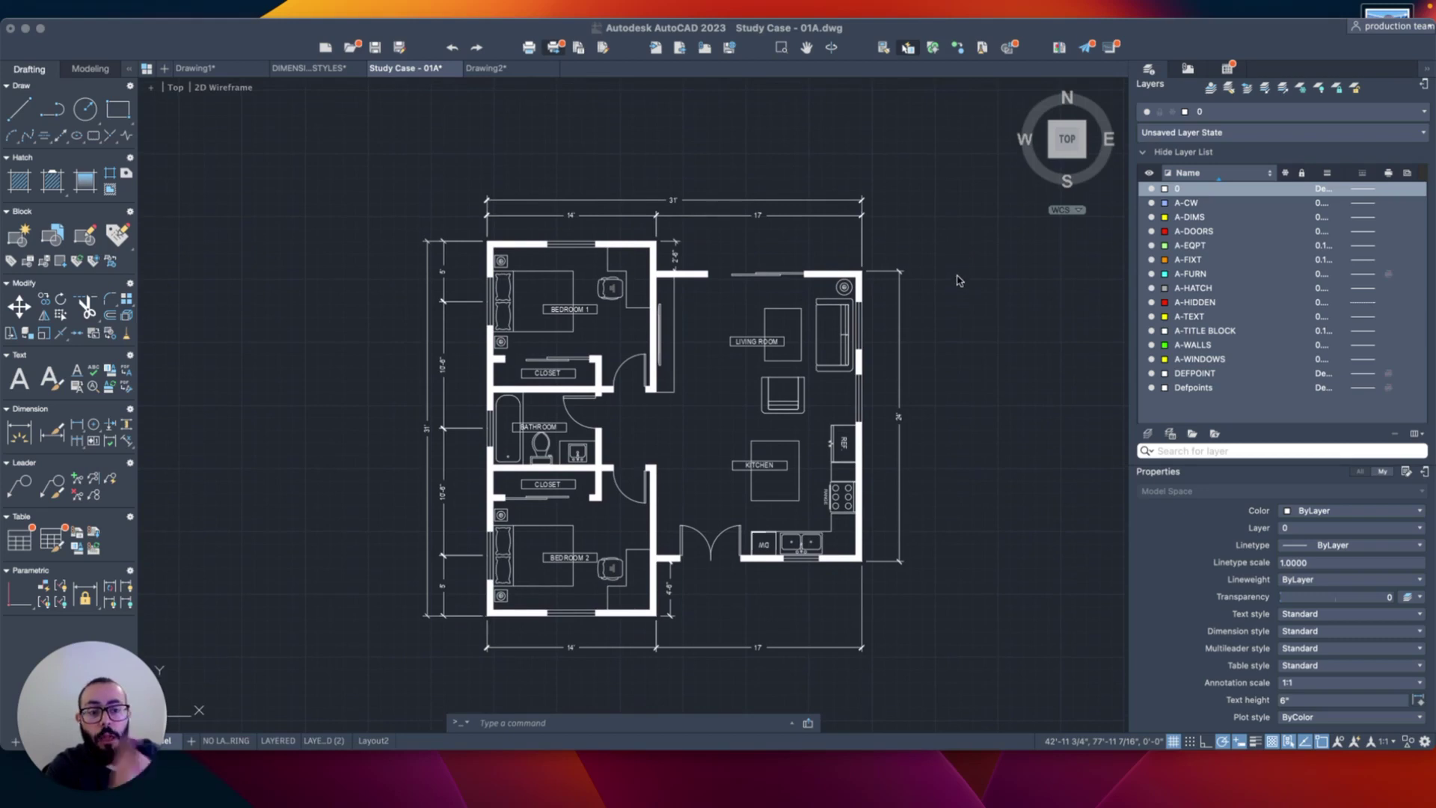
middle_click_drag(941, 350, 947, 340)
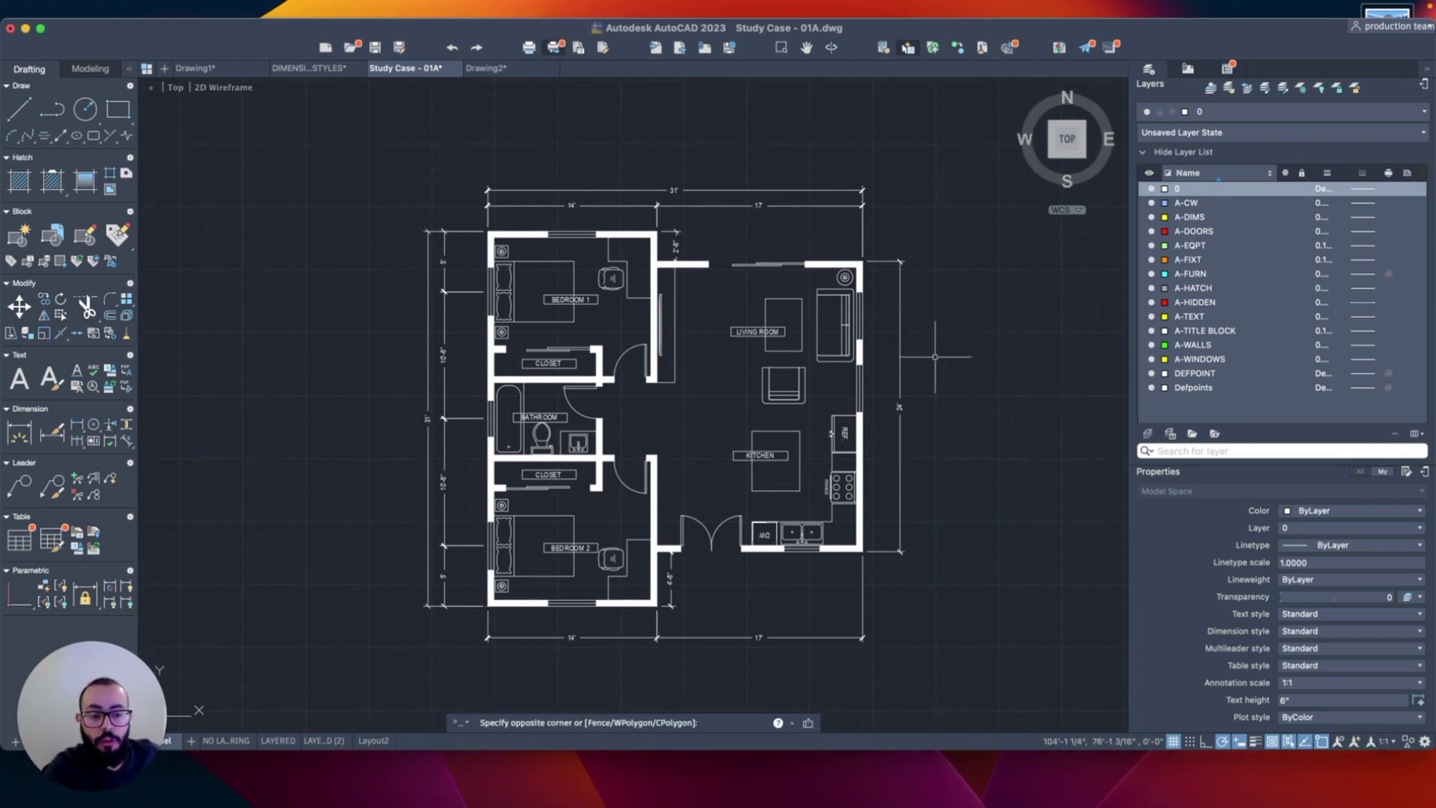
middle_click_drag(939, 384, 925, 377)
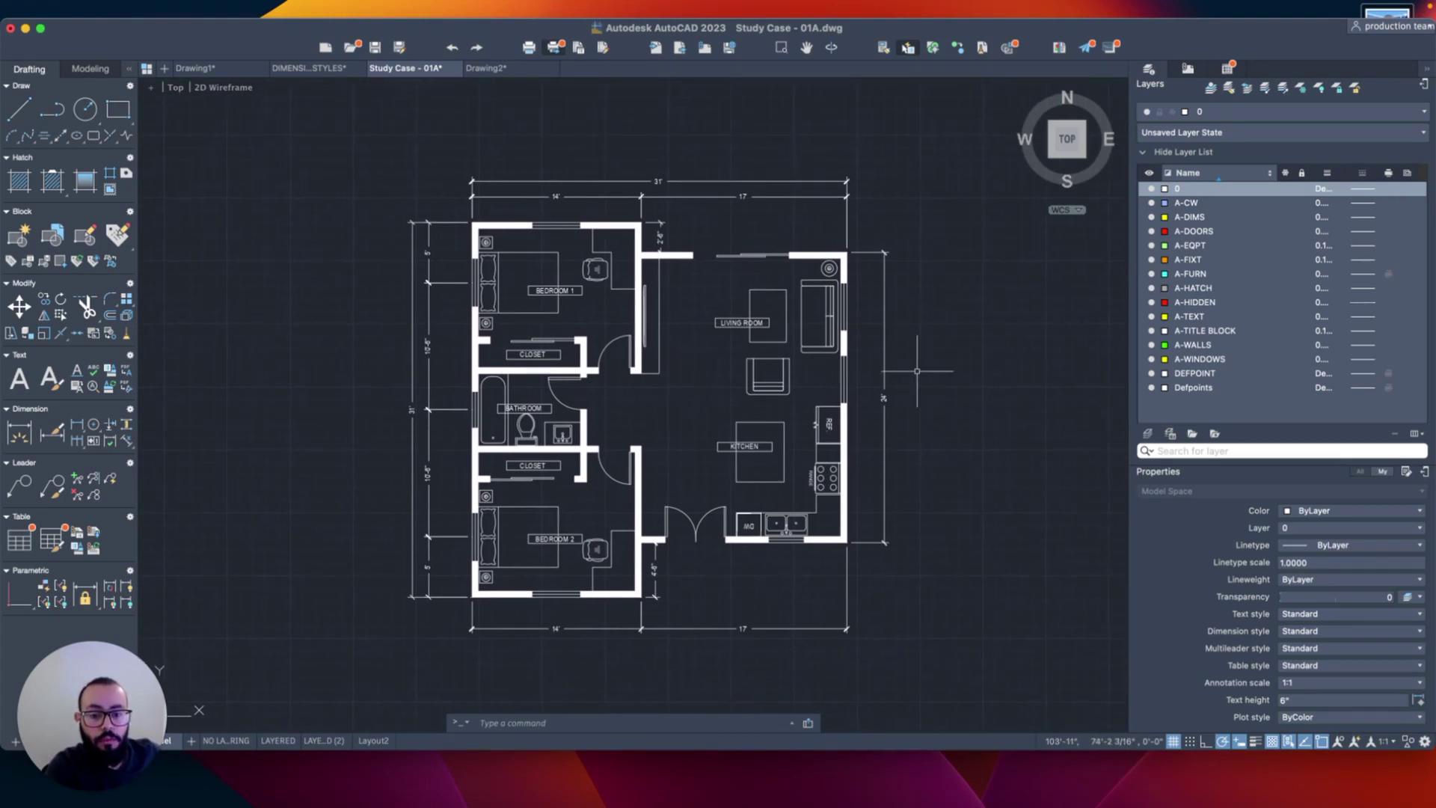
middle_click_drag(931, 367, 946, 378)
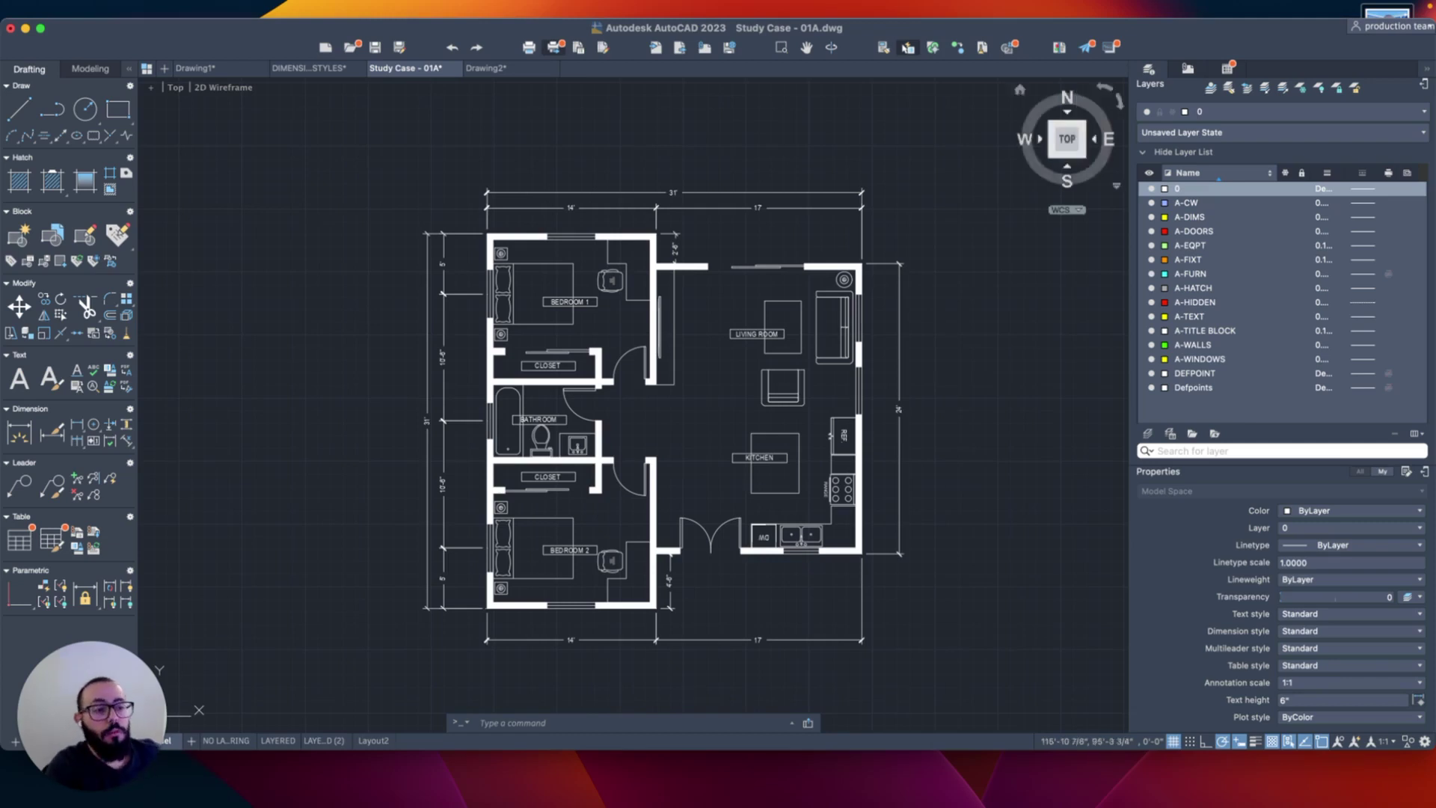
middle_click_drag(913, 226, 904, 235)
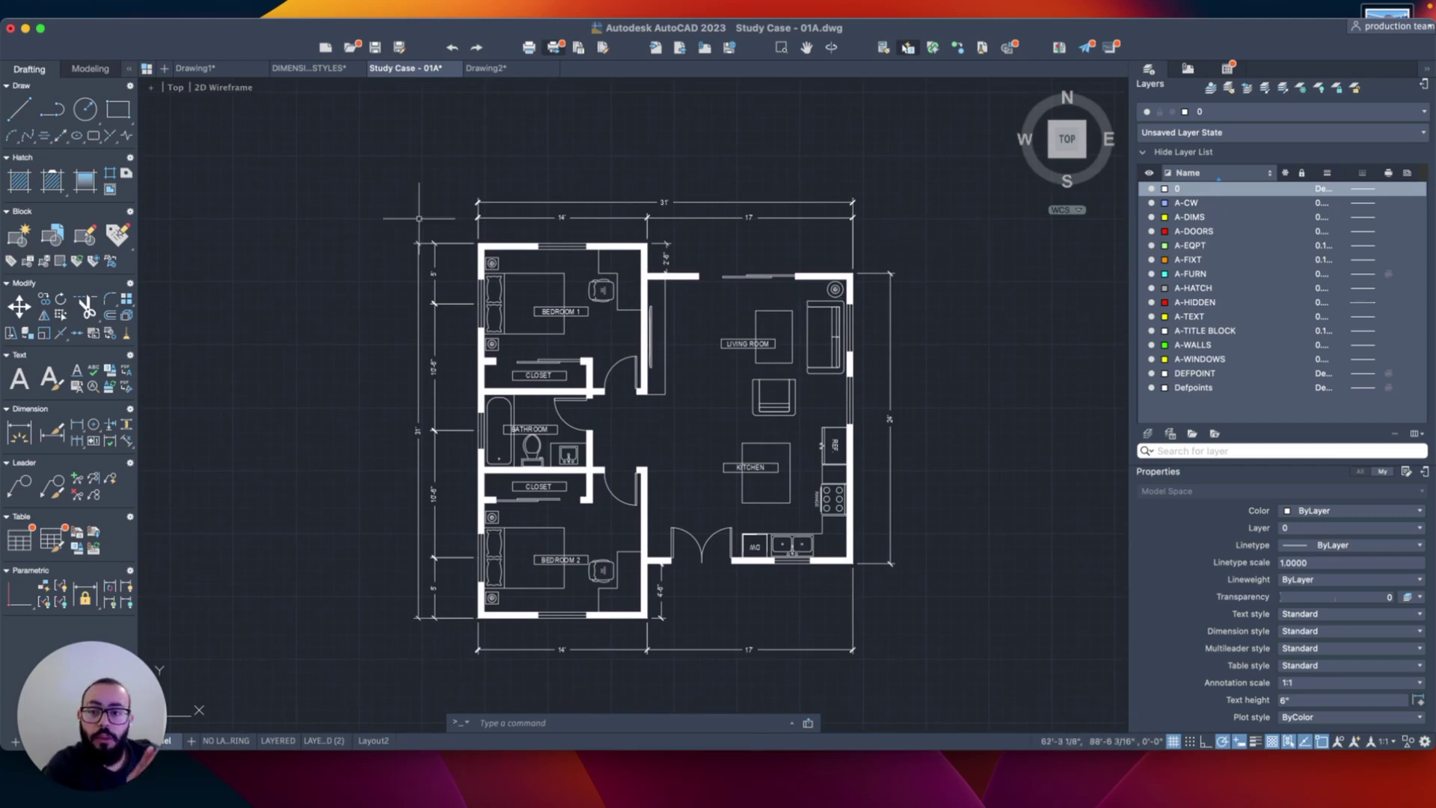
Hide the Layers palette and bring it back
left_click(288, 8)
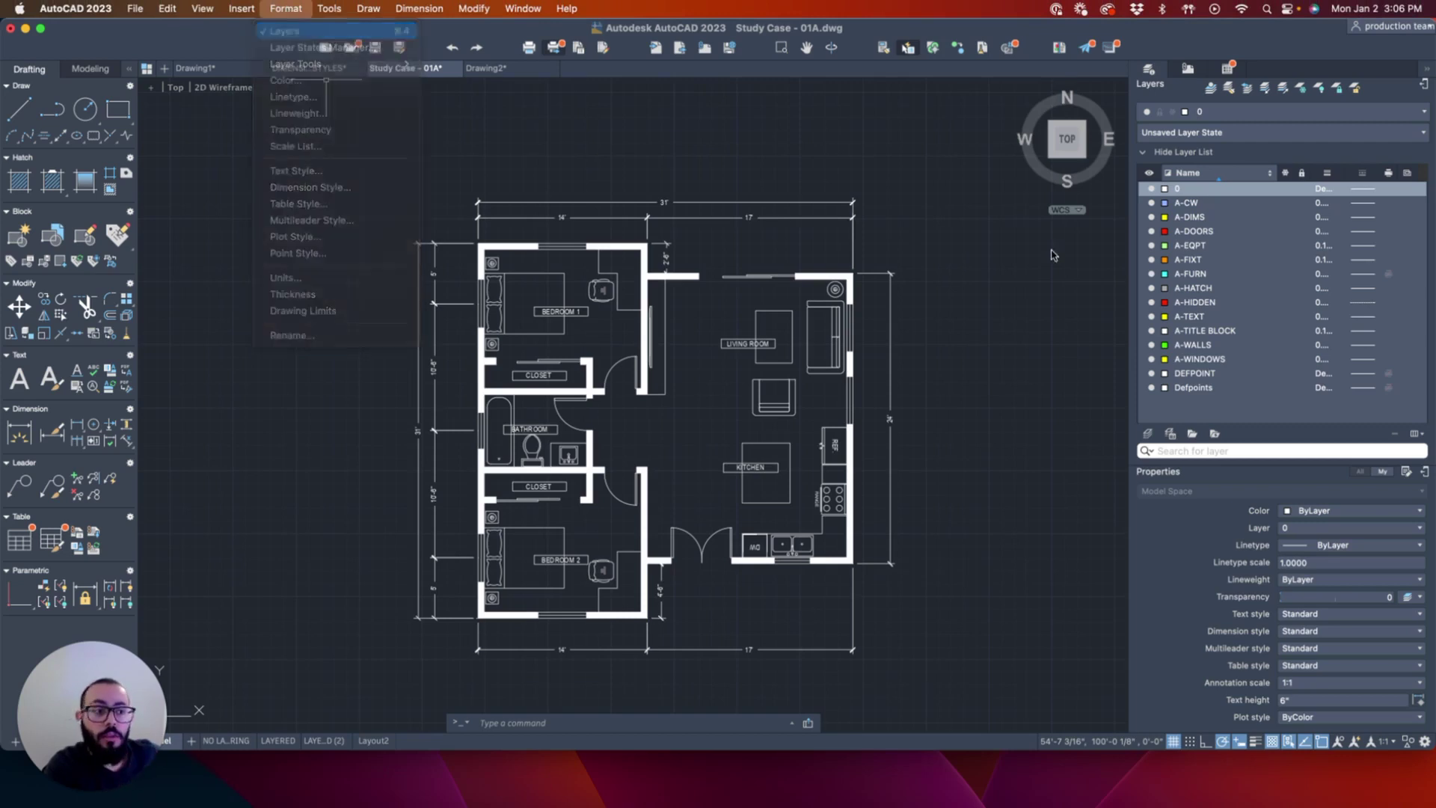
left_click(292, 32)
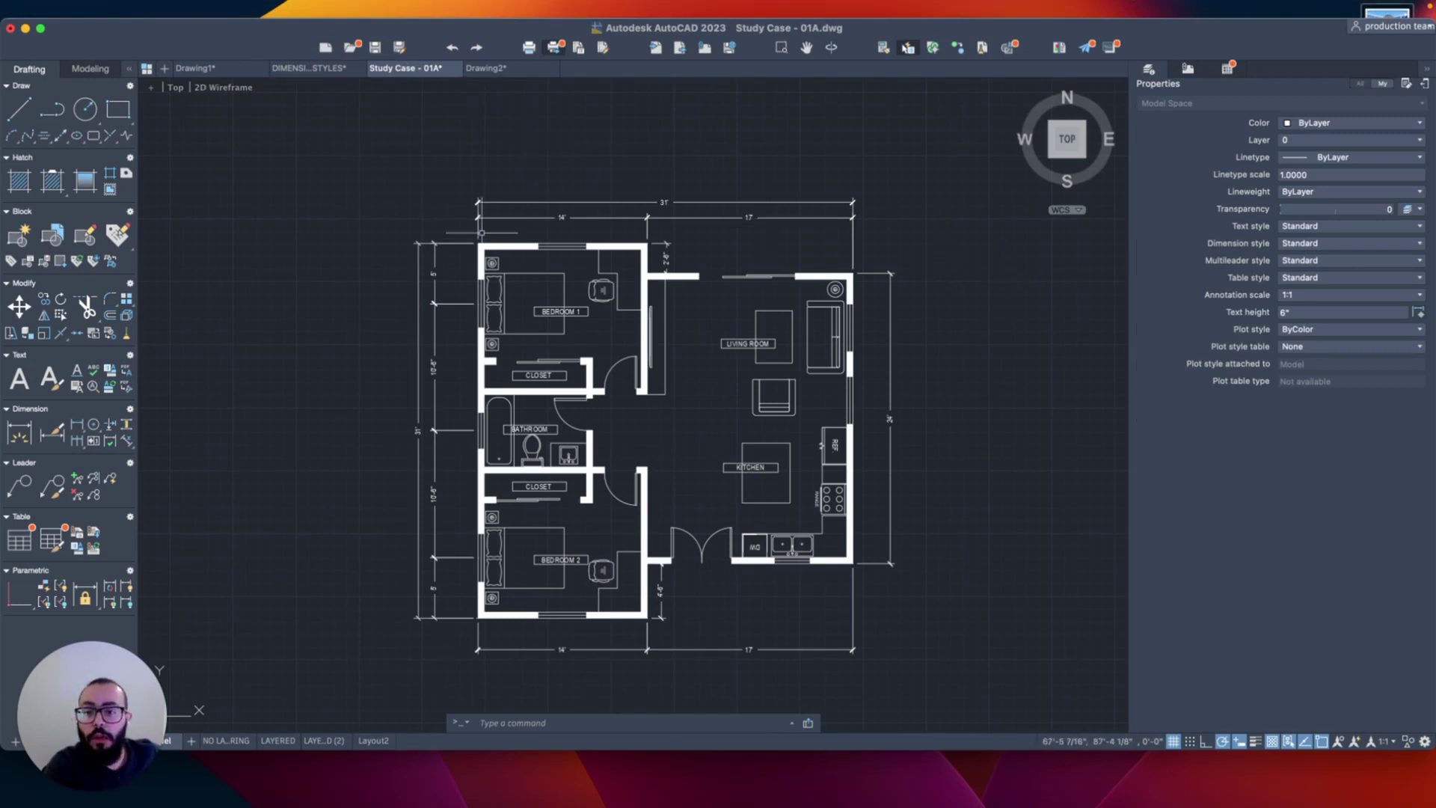
key("super+4")
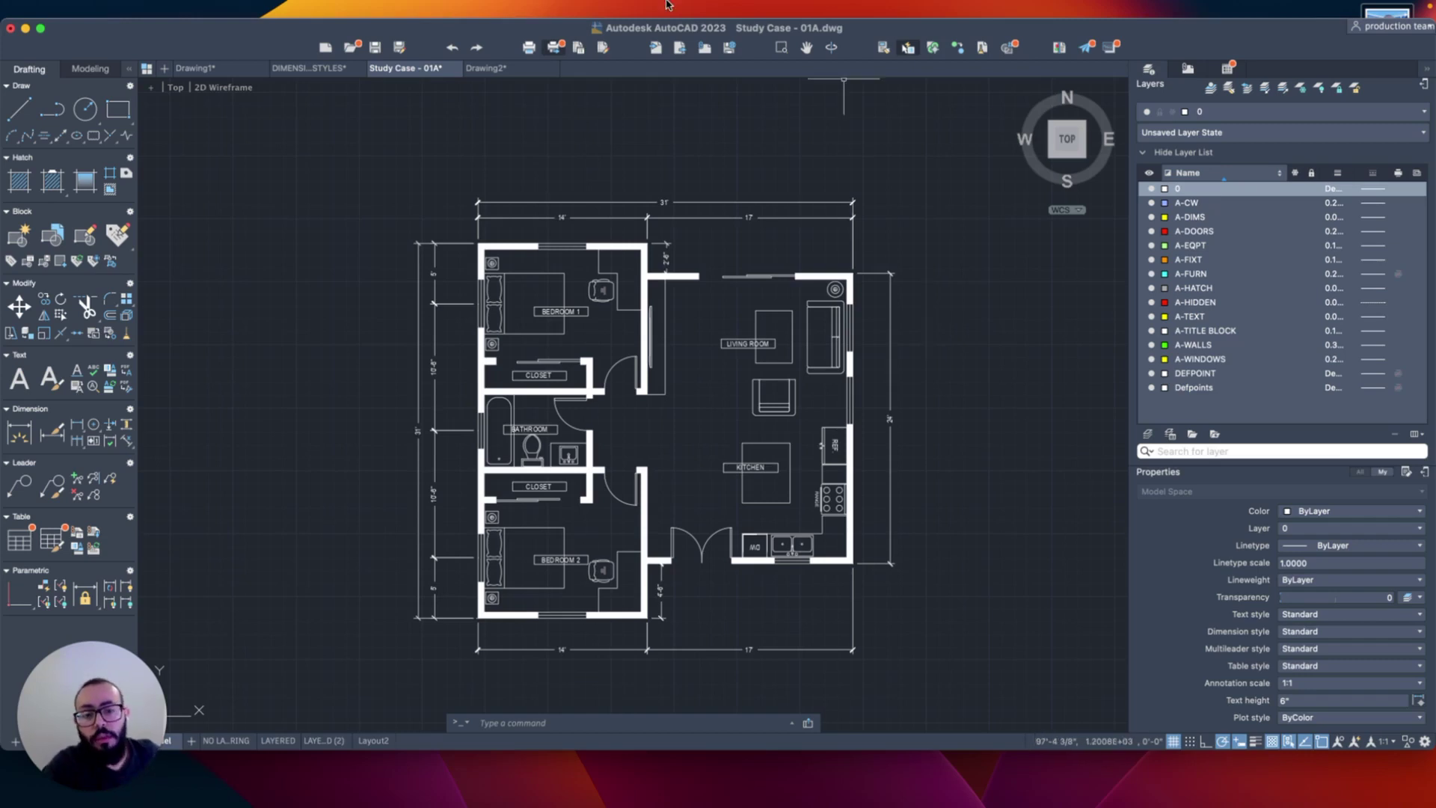
Examine the color-coded, layered copy of the floor plan beside the all-white one in model space
middle_click_drag(583, 338, 552, 341)
middle_click_drag(627, 379, 656, 393)
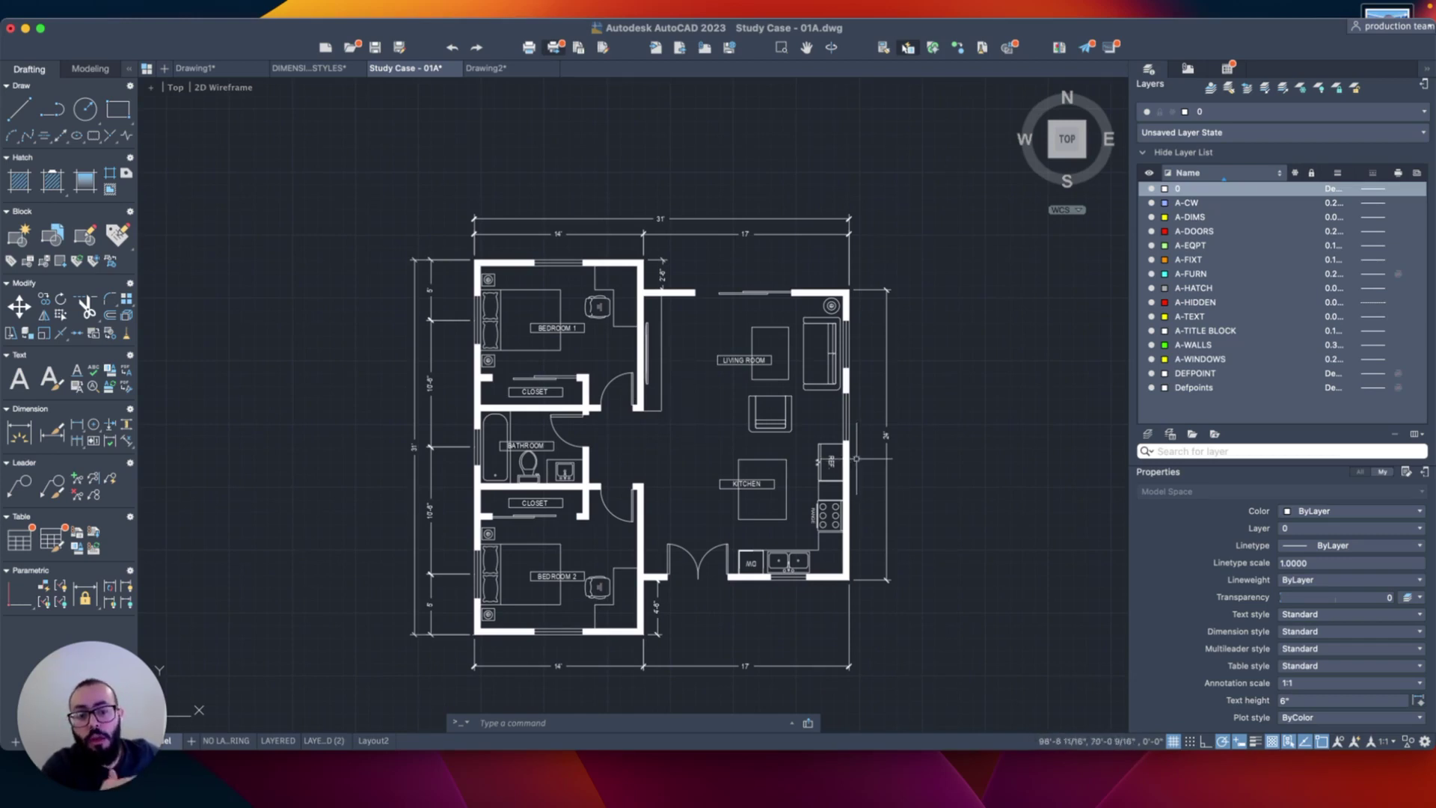
middle_click_drag(911, 418, 861, 414)
scroll(862, 413, "right", 15)
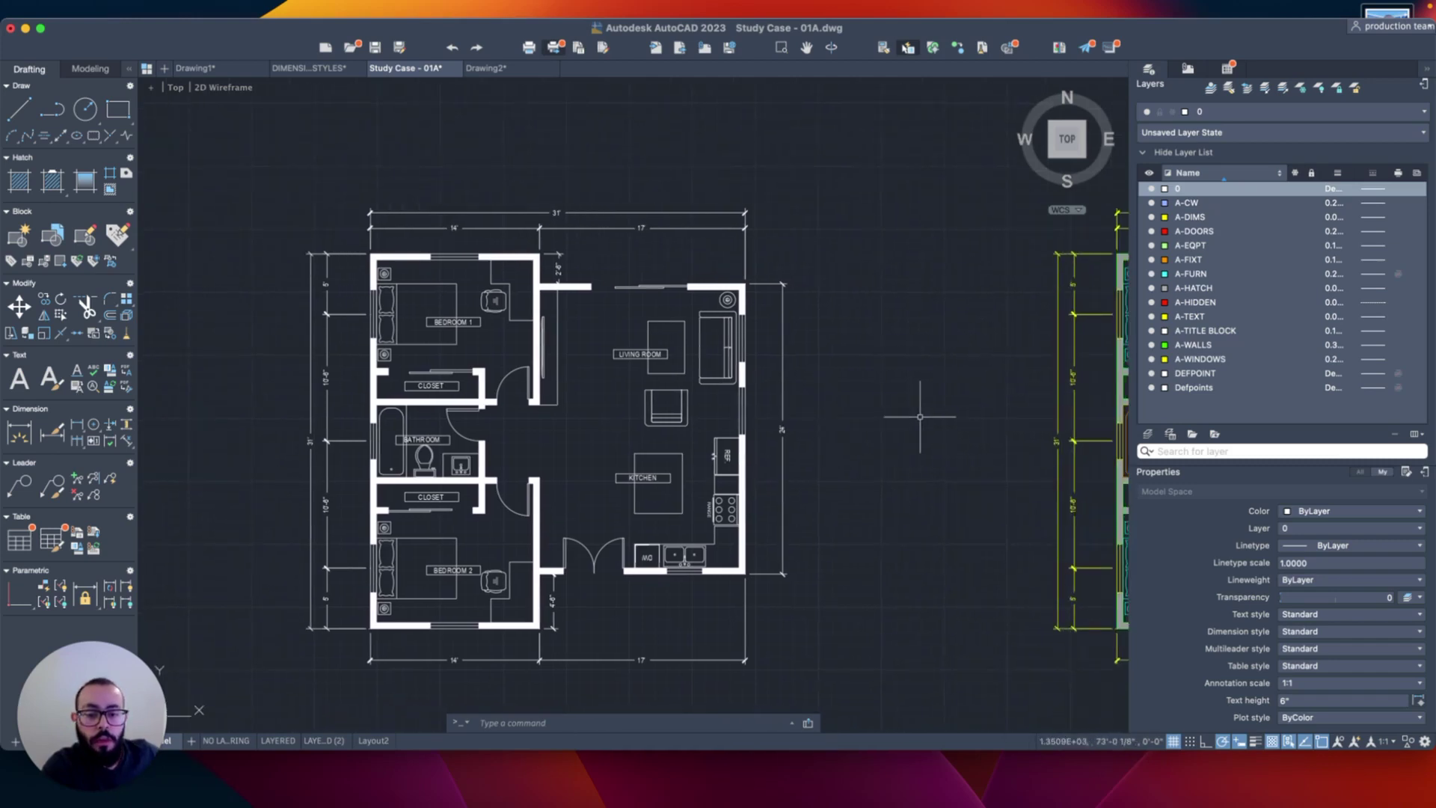
scroll(775, 385, "right", 5)
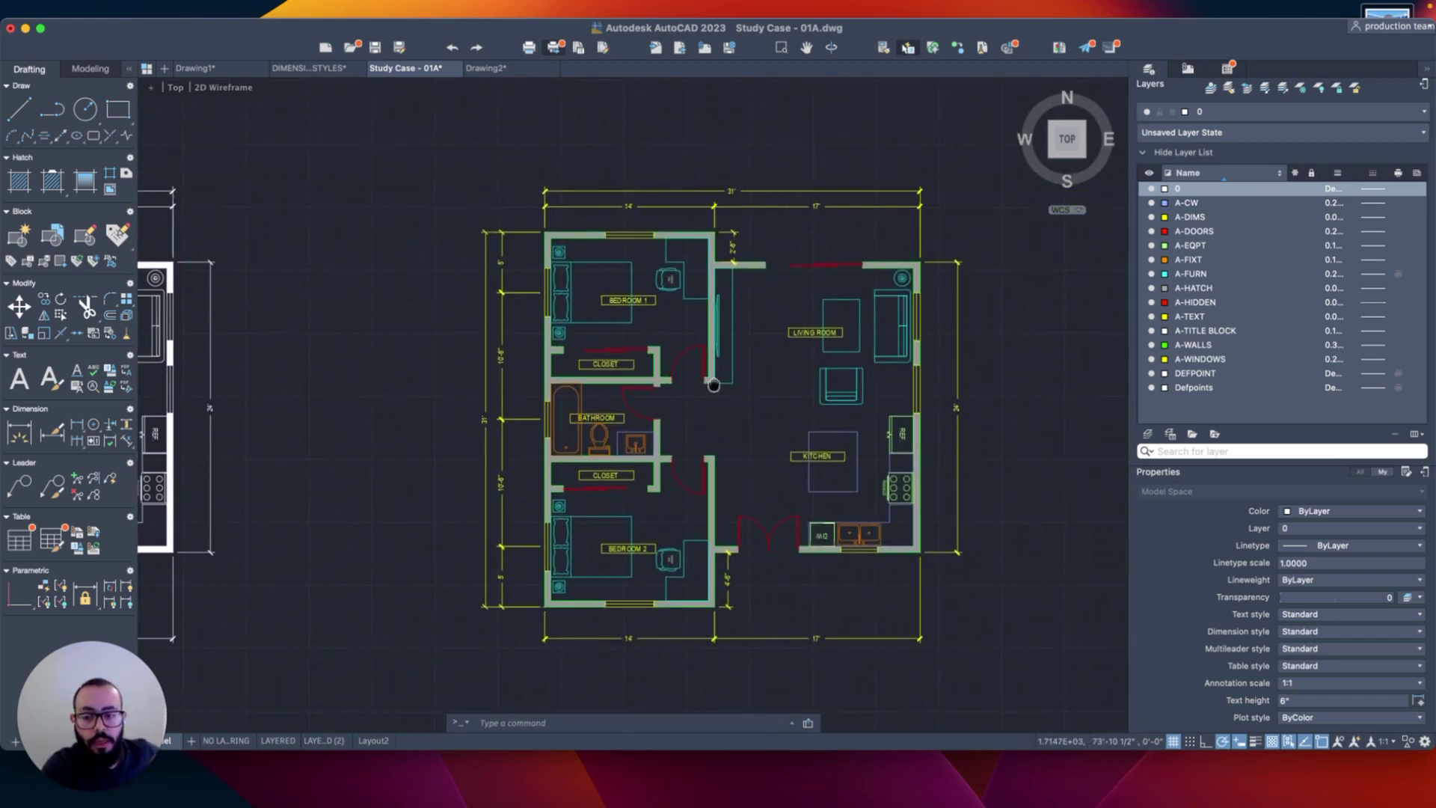
scroll(744, 411, "right", 2)
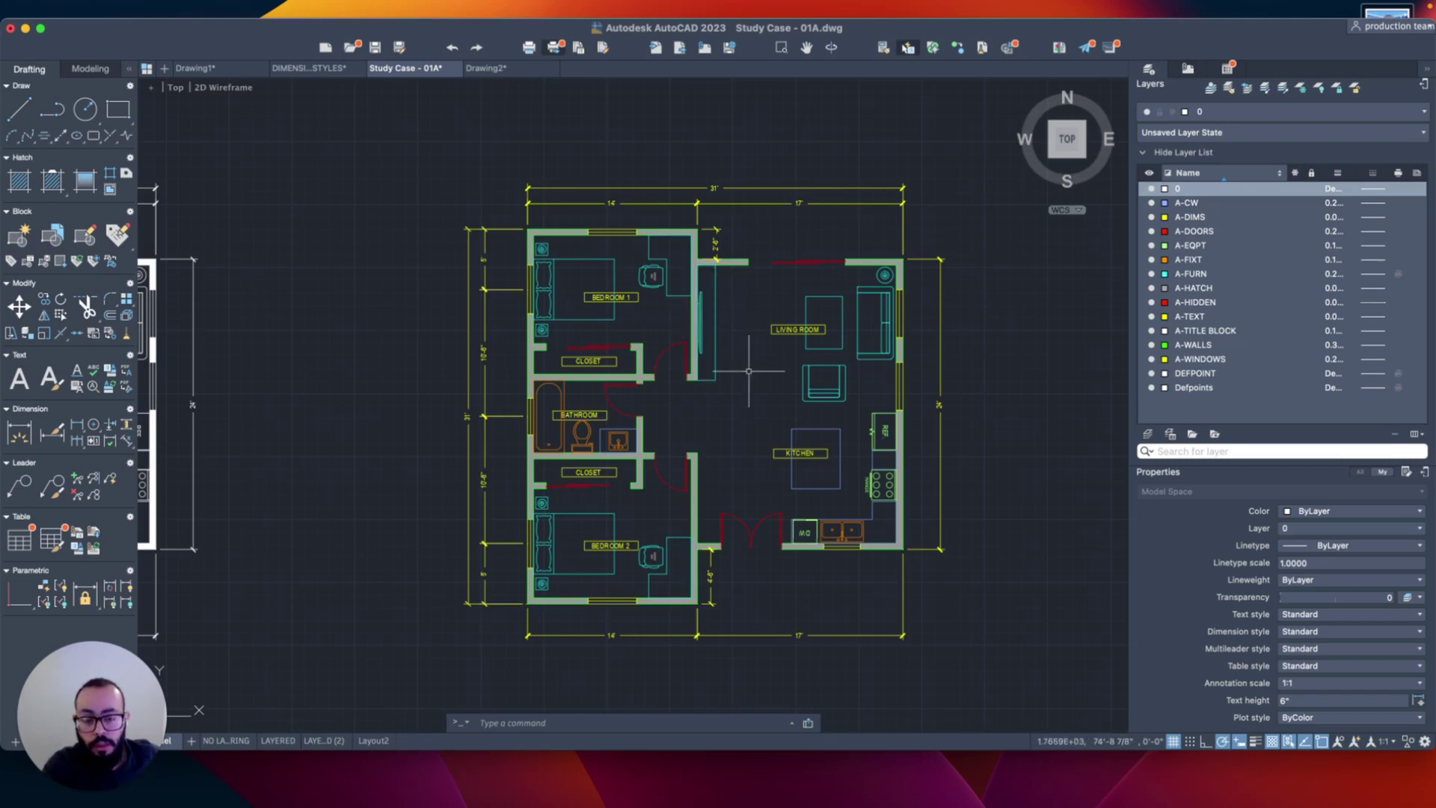
scroll(749, 371, "up", 2)
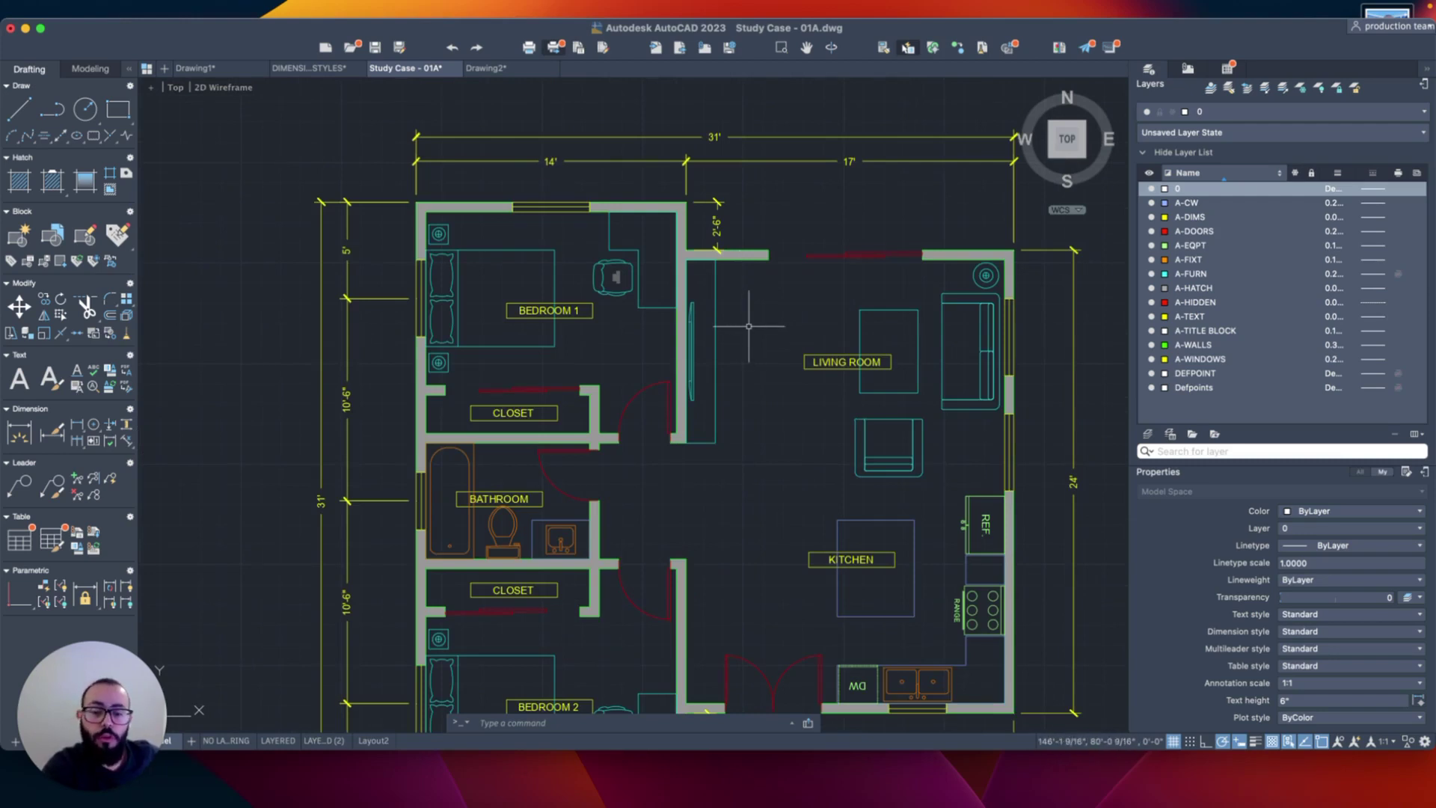
scroll(753, 391, "down", 3)
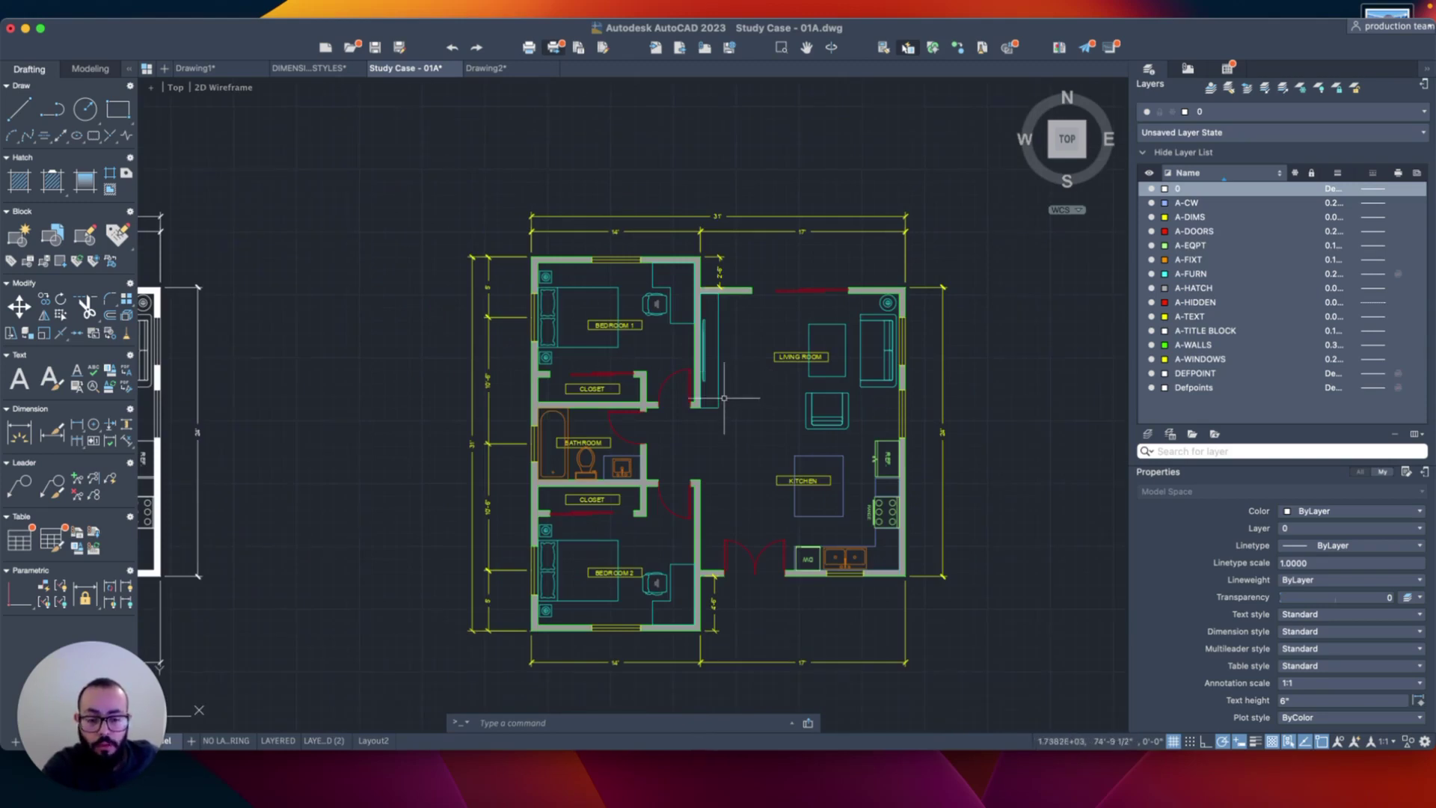
scroll(655, 432, "right", 3)
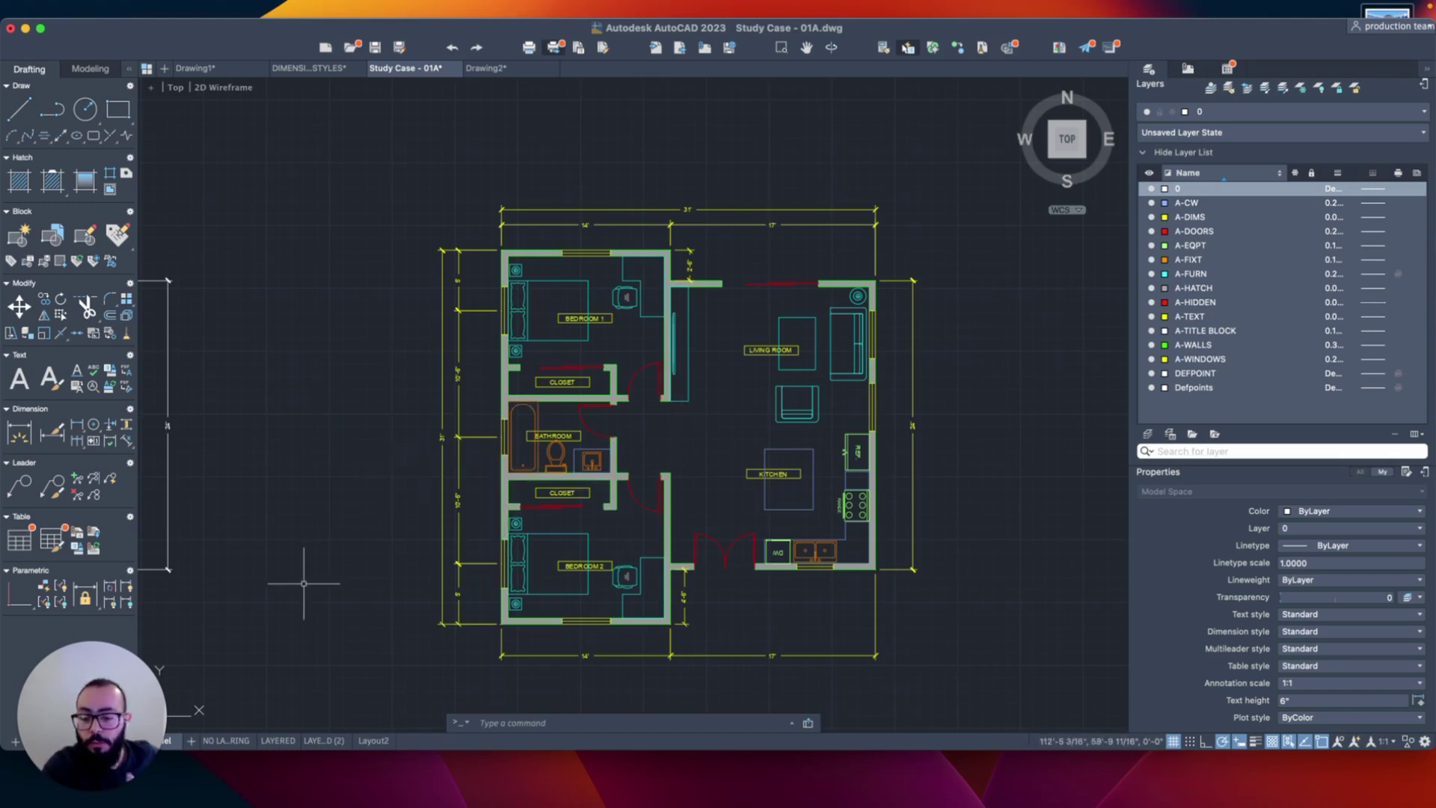
Switch to the LAYERED layout with the whole title-block sheet and both floor plans in view
left_click(228, 741)
left_click(278, 740)
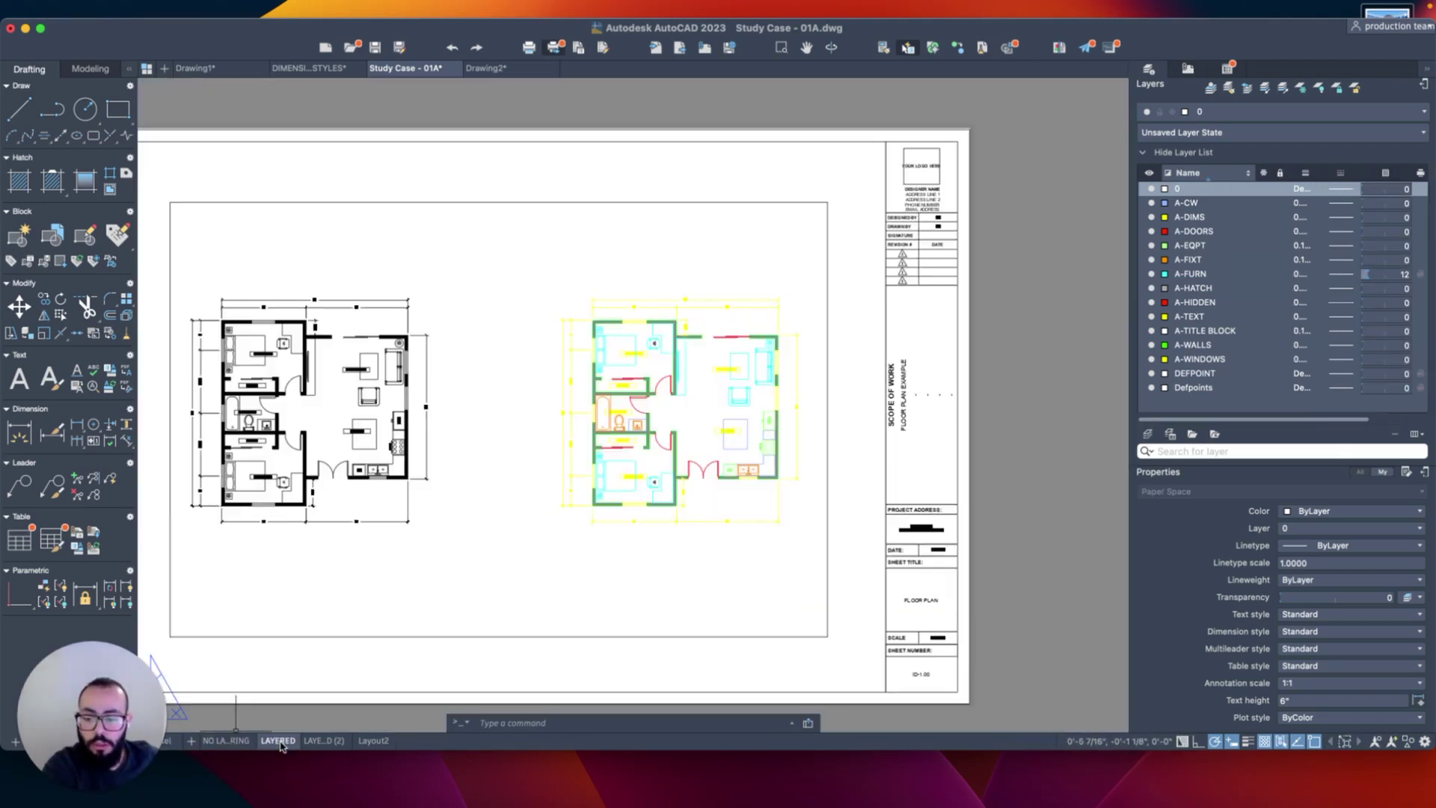
scroll(528, 577, "up", 3)
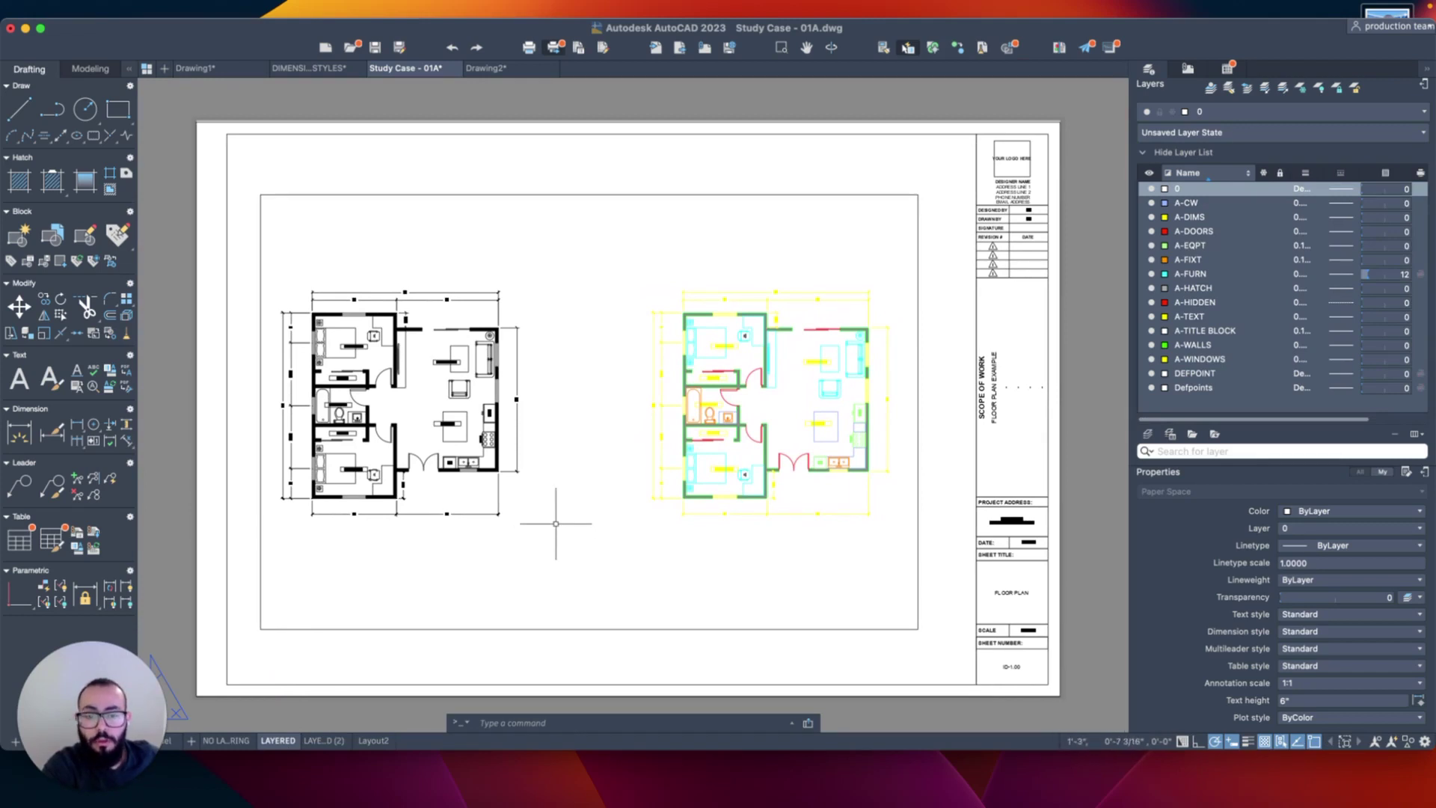
middle_click_drag(581, 524, 582, 520)
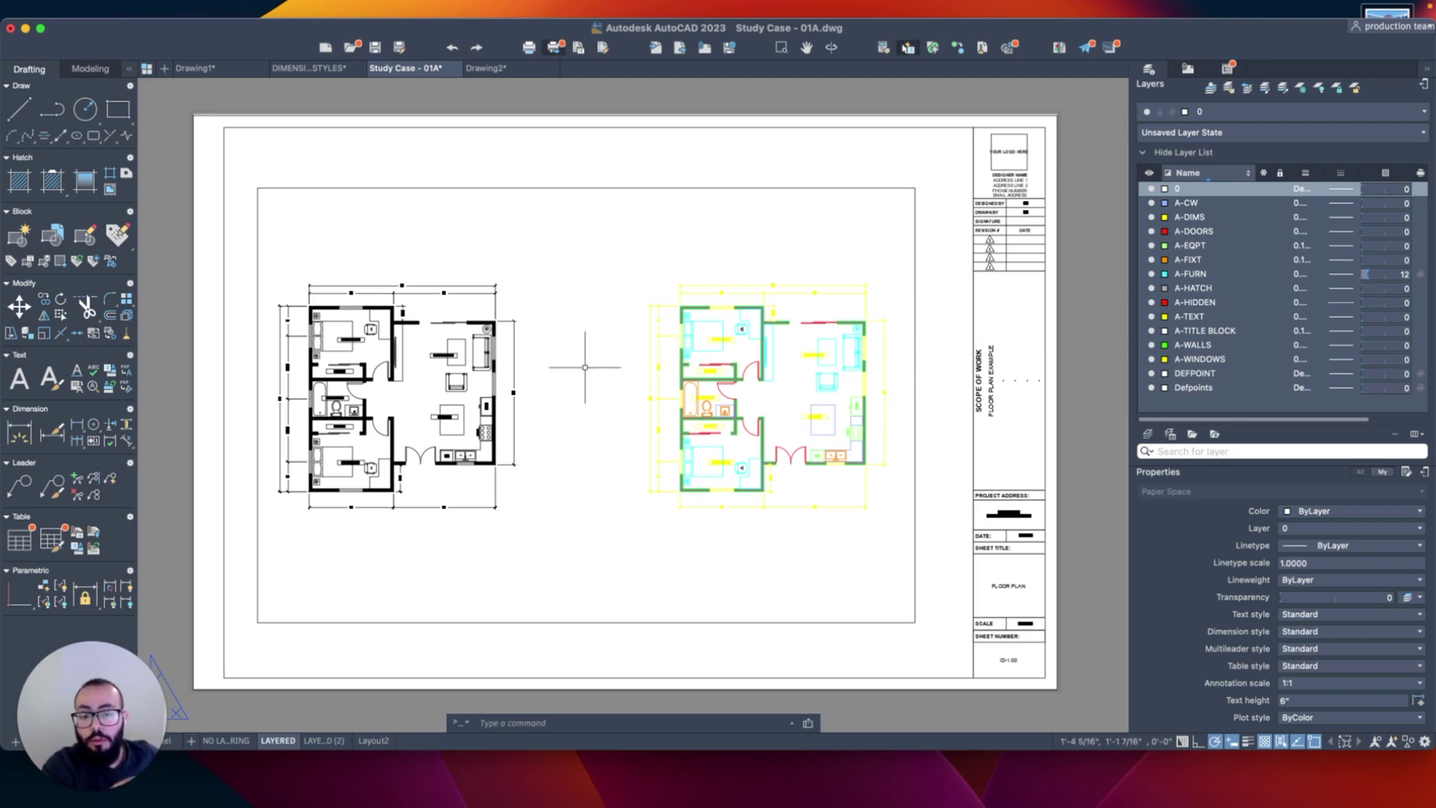
middle_click_drag(571, 391, 555, 405)
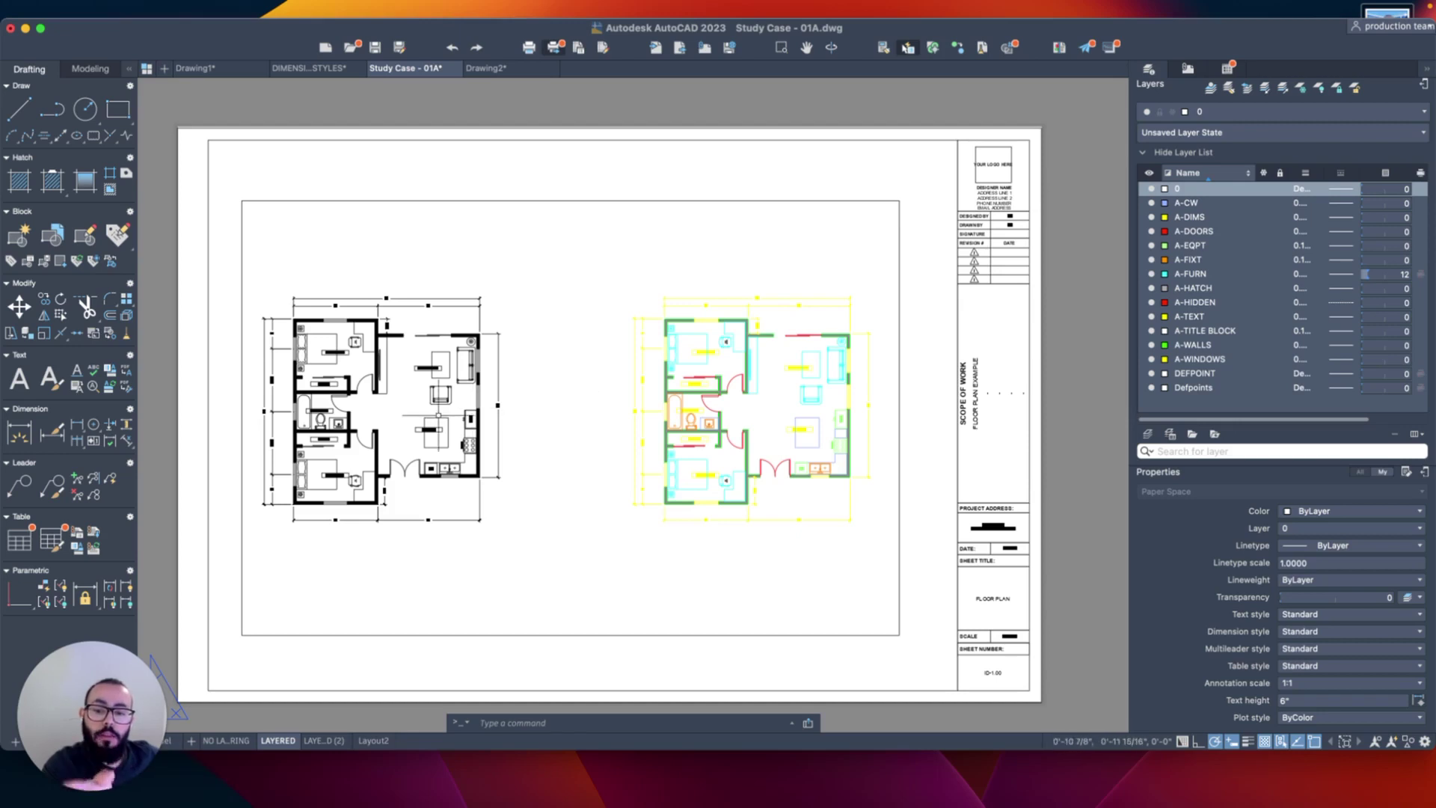
Frame the black floor plan and the colored floor plan on the sheet in turn to compare them
left_click(254, 284)
left_click(527, 523)
left_click(620, 263)
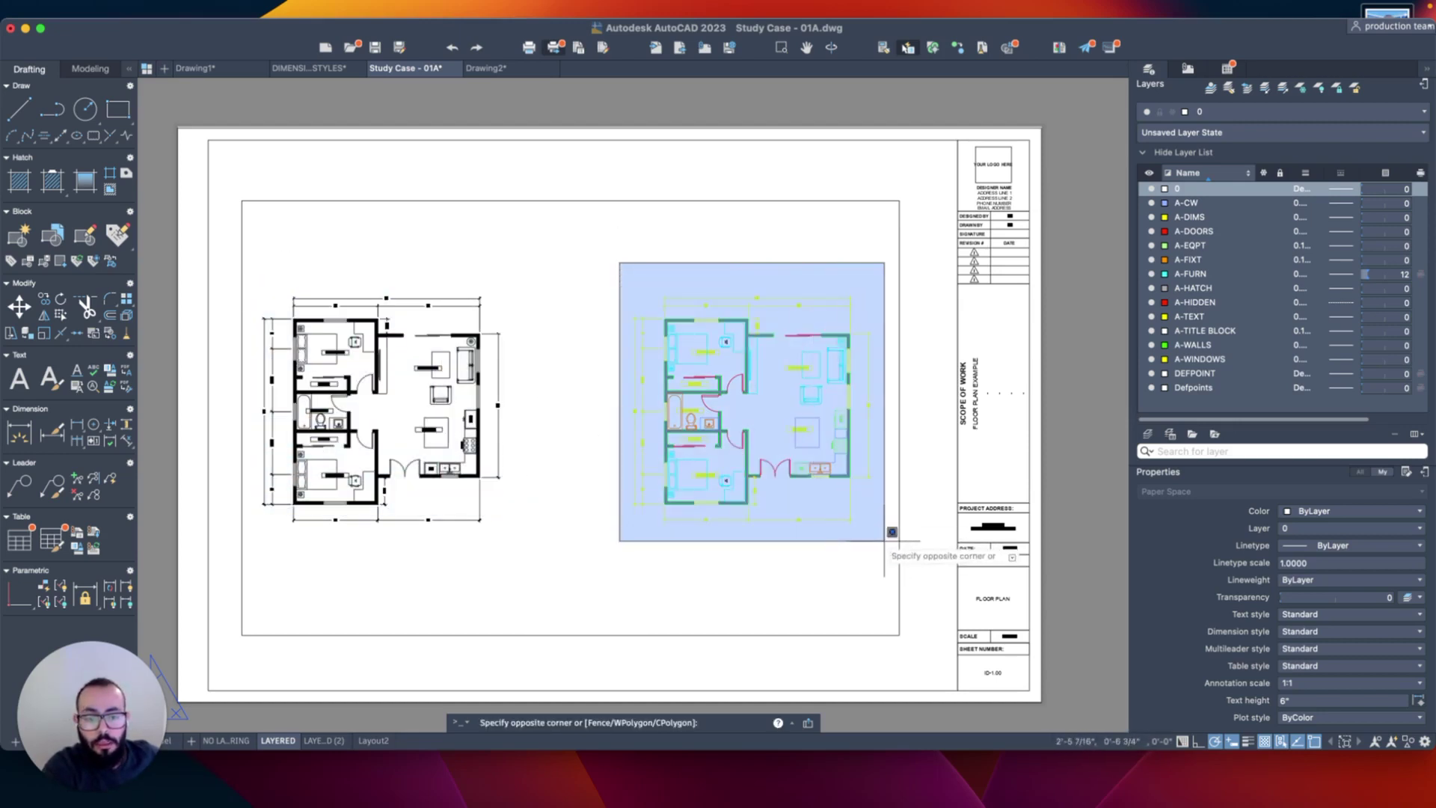
left_click(868, 546)
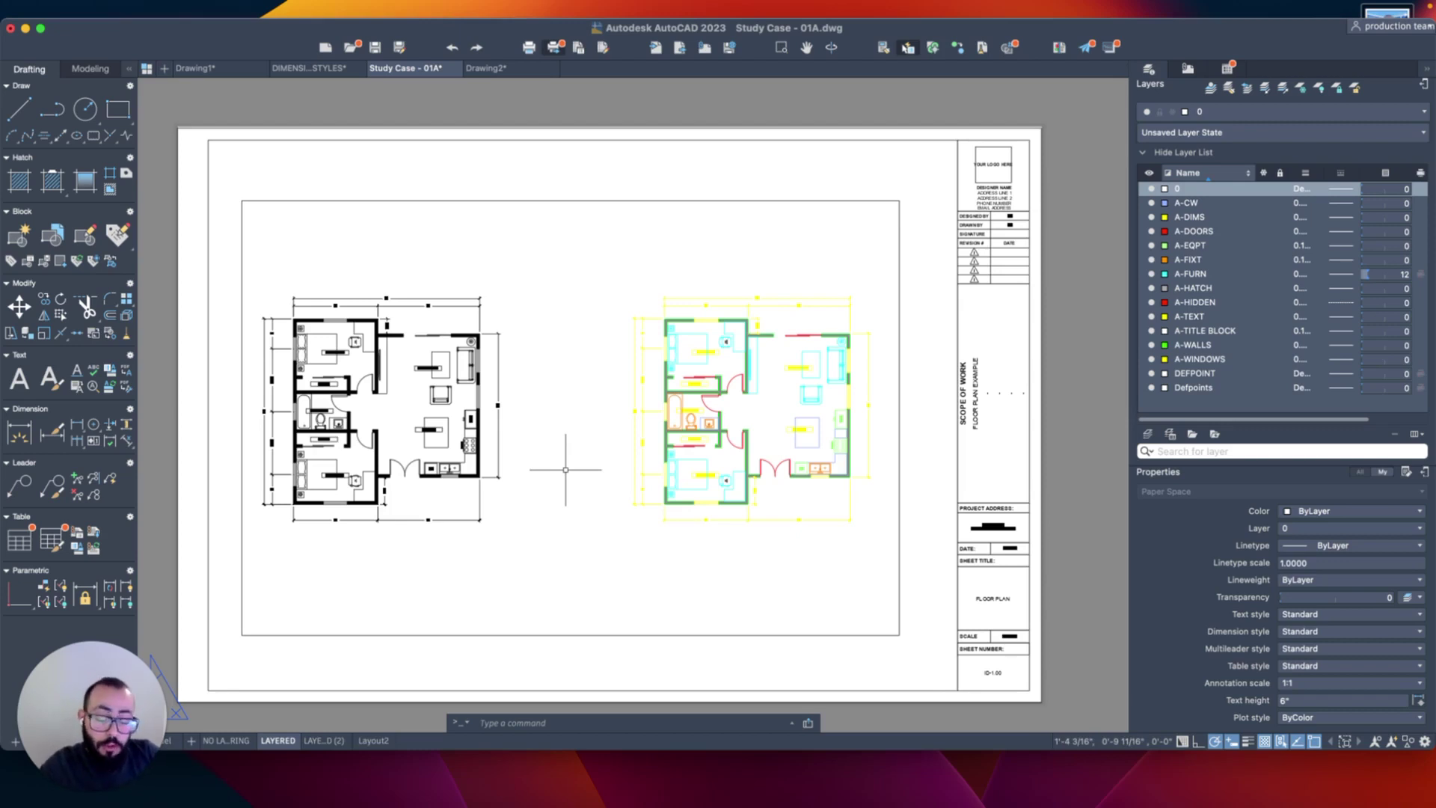
Start a plot of the LAYERED layout and generate its PDF preview
type("print")
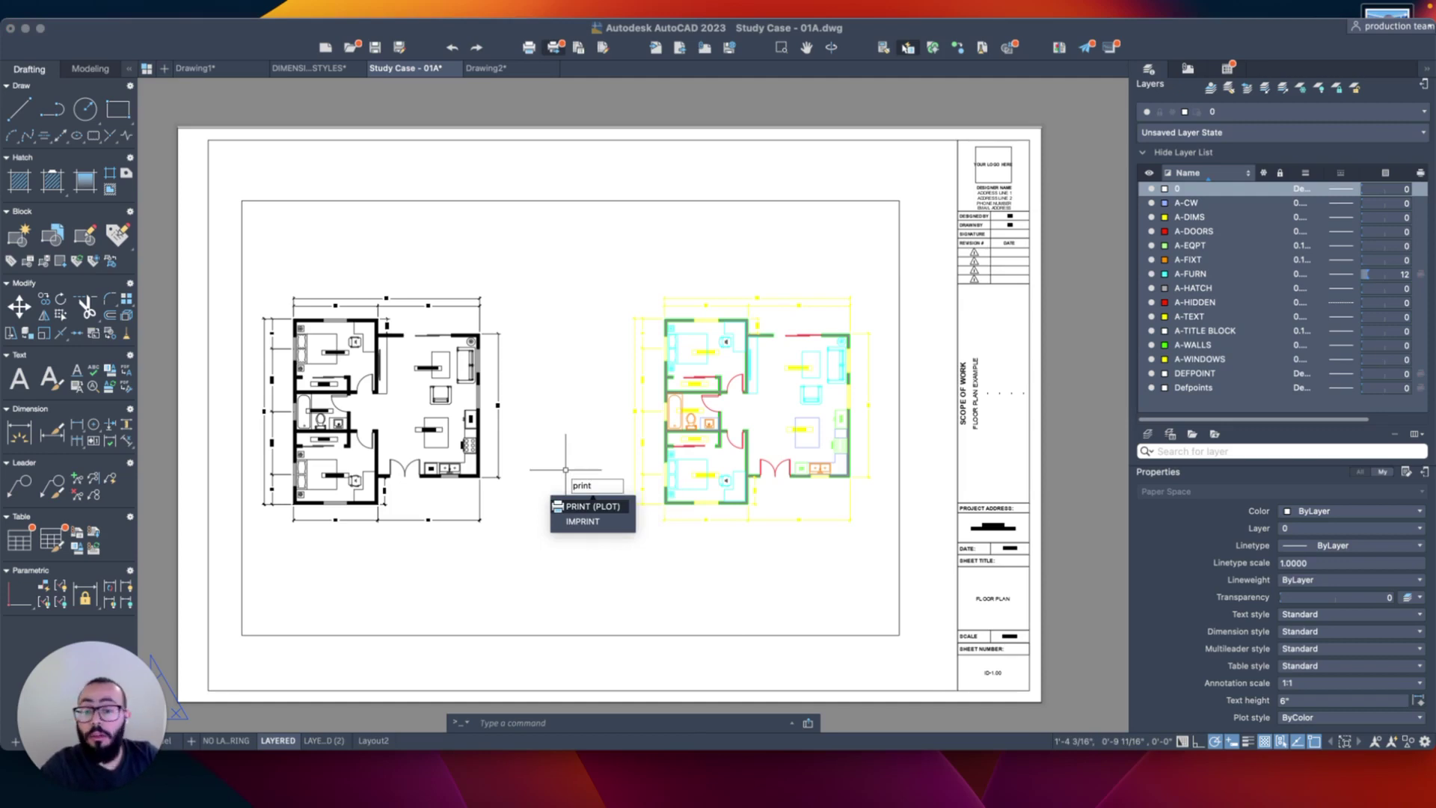
key("Return")
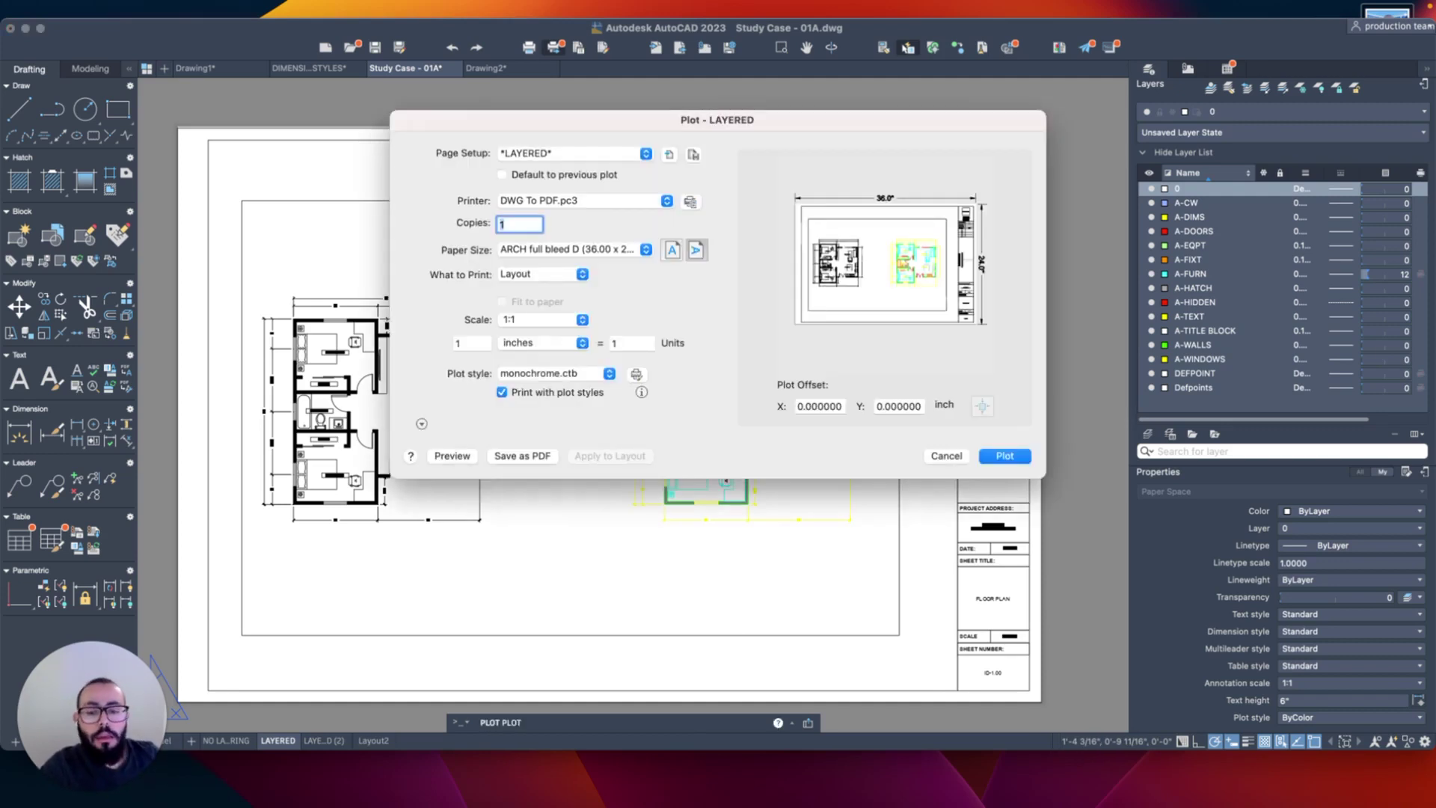
left_click(453, 456)
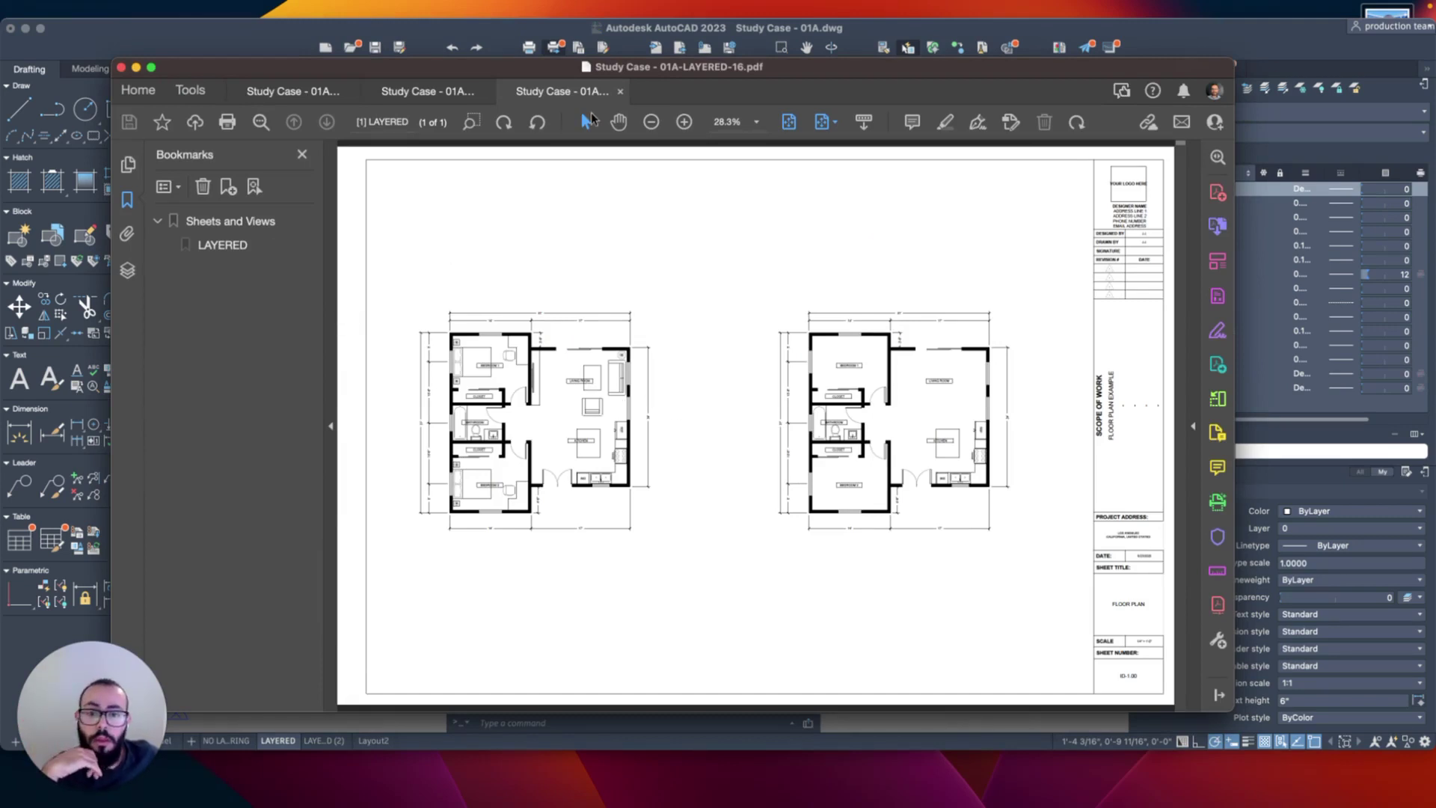
Inspect the line work of the first plotted floor plan up close, from Bedroom 1 through the living room and kitchen
left_click(472, 122)
left_click_drag(406, 290, 557, 425)
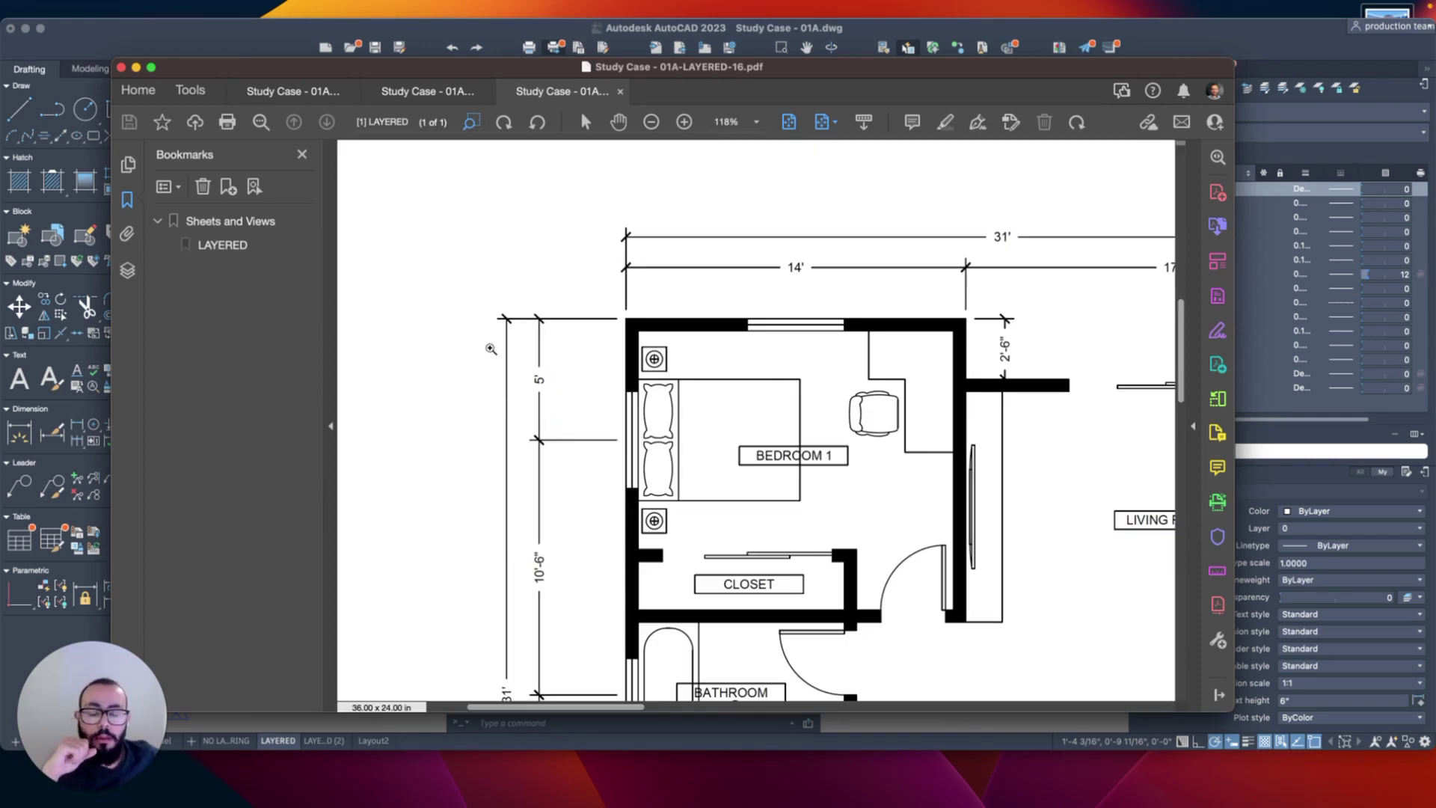
scroll(507, 350, "right", 3)
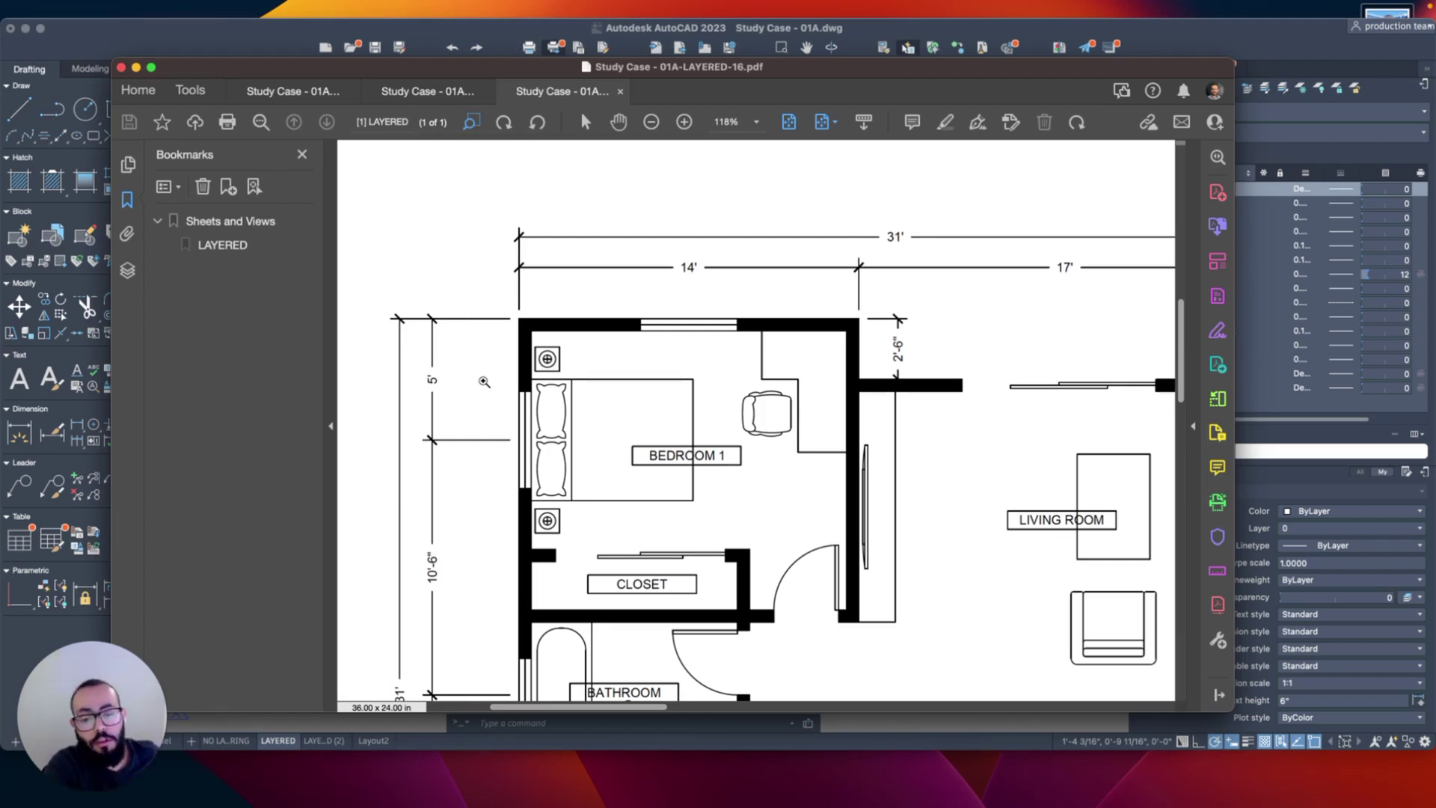
left_click_drag(615, 433, 770, 489)
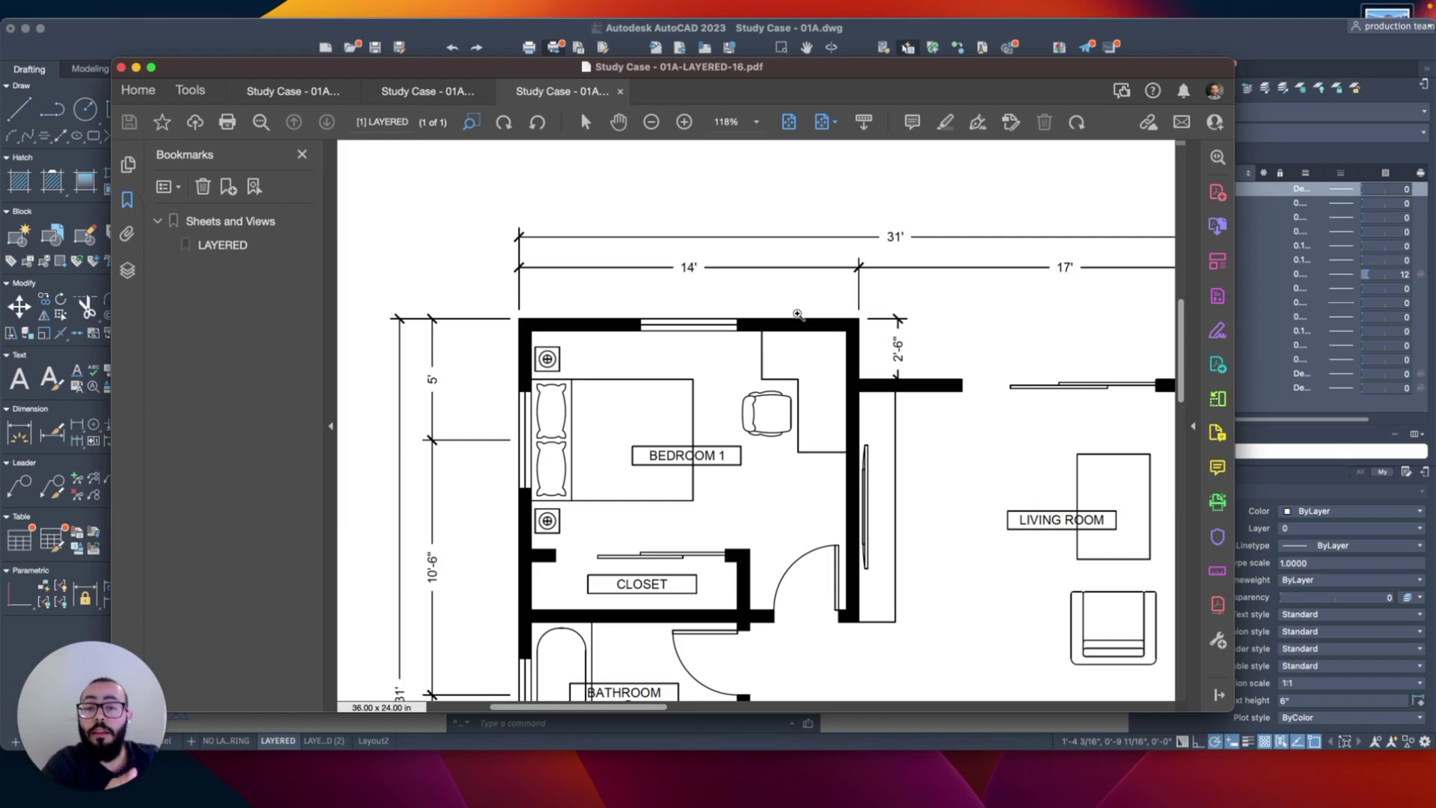
scroll(798, 315, "down", 5)
scroll(798, 315, "right", 5)
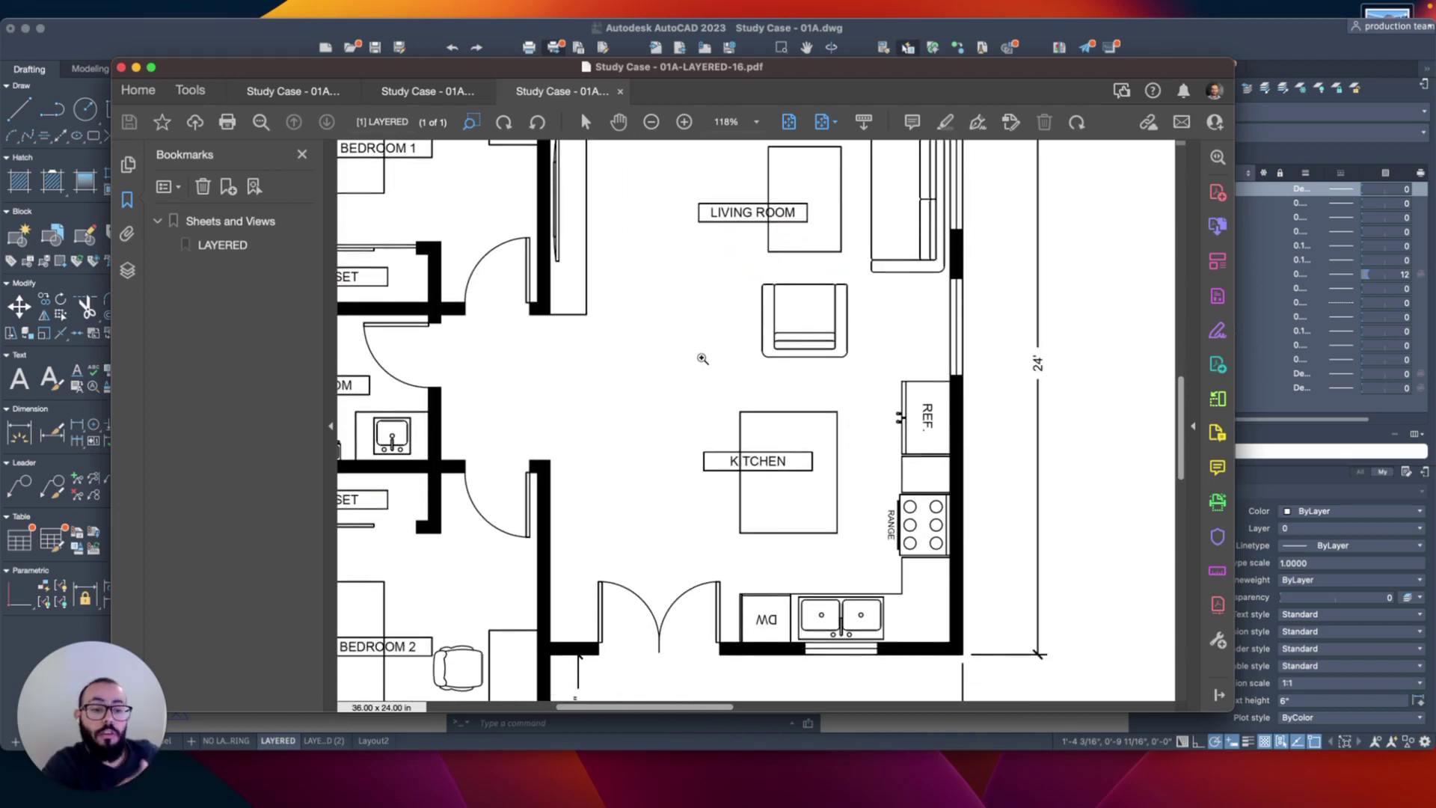
scroll(705, 398, "left", 2)
scroll(705, 398, "up", 1)
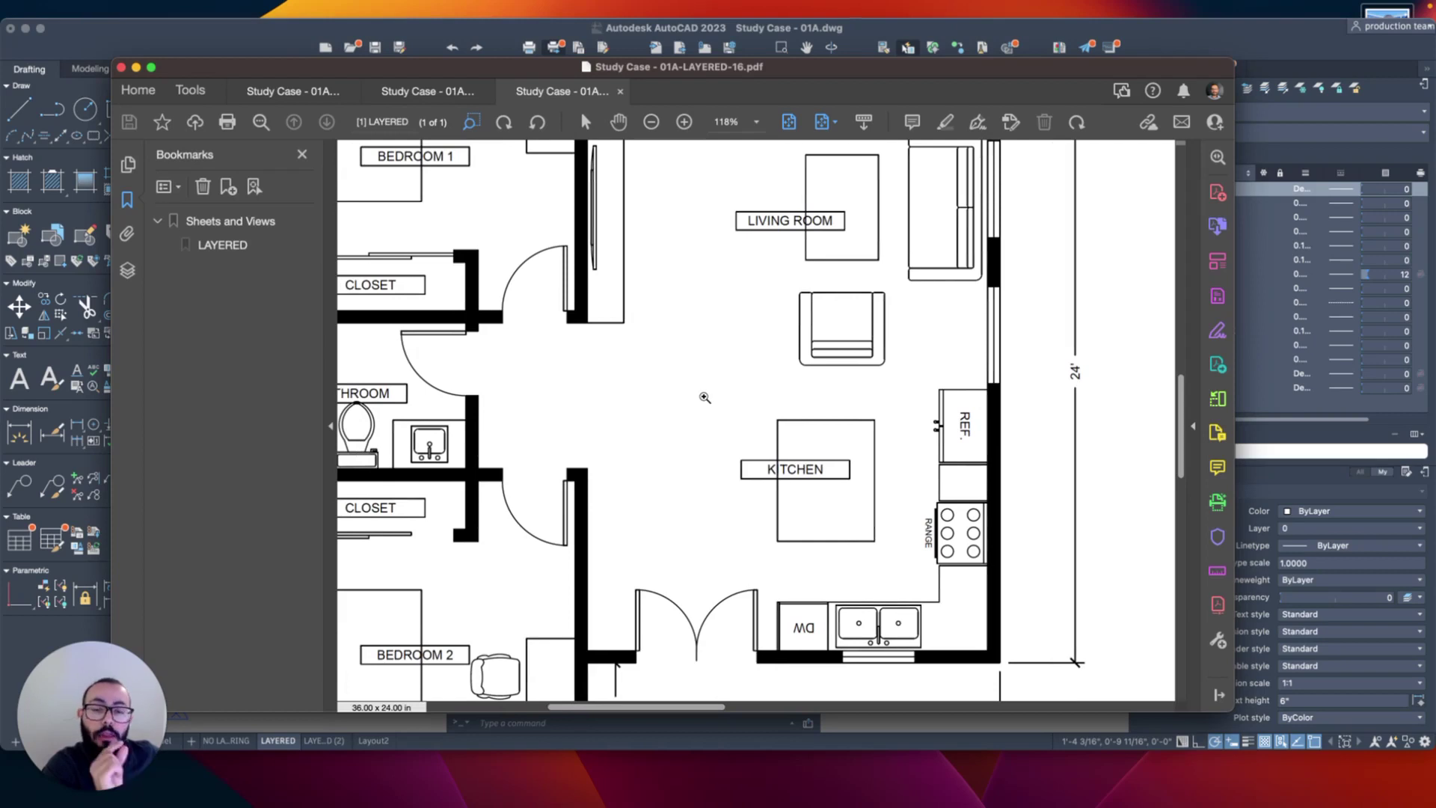
scroll(701, 429, "left", 1)
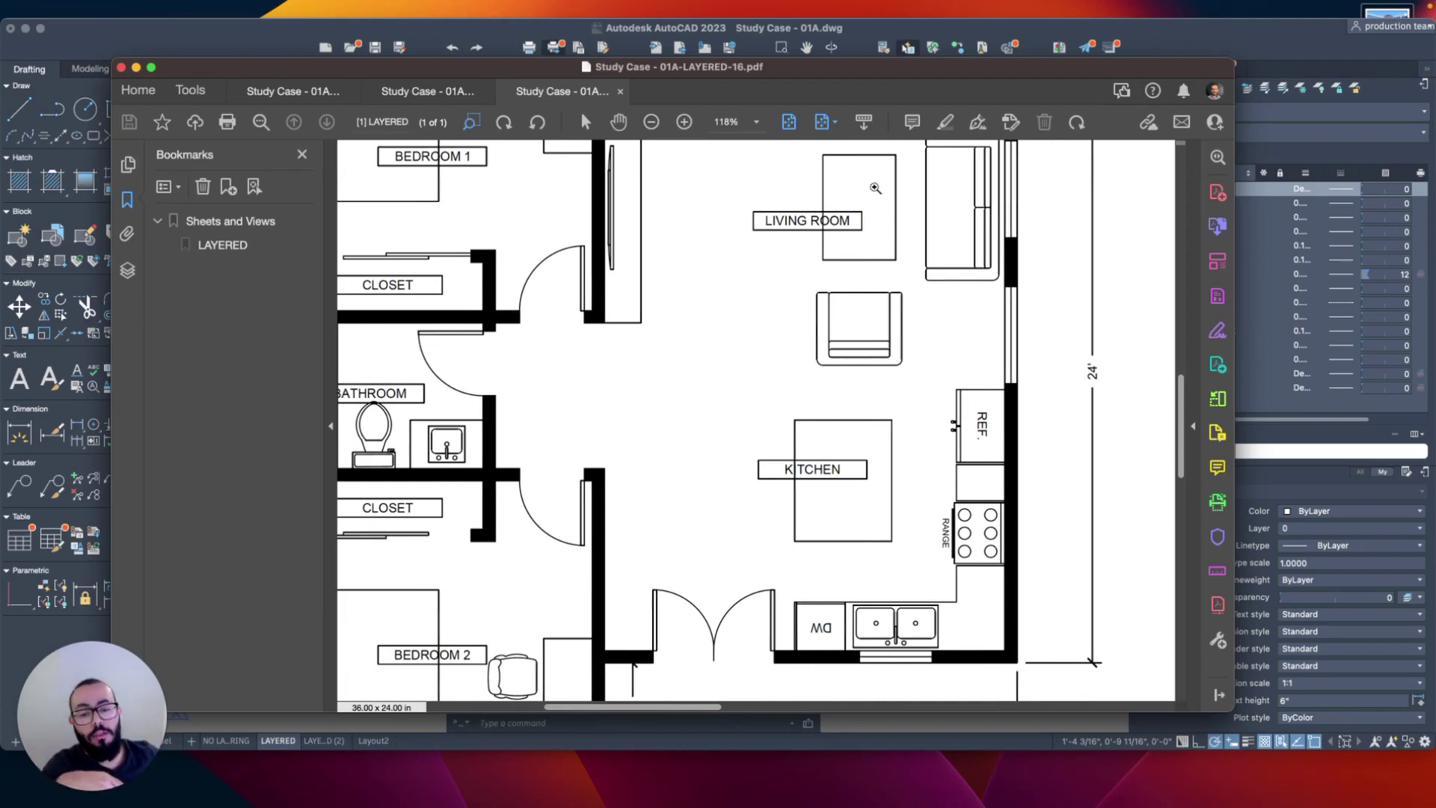
scroll(776, 377, "up", 3)
scroll(775, 377, "left", 2)
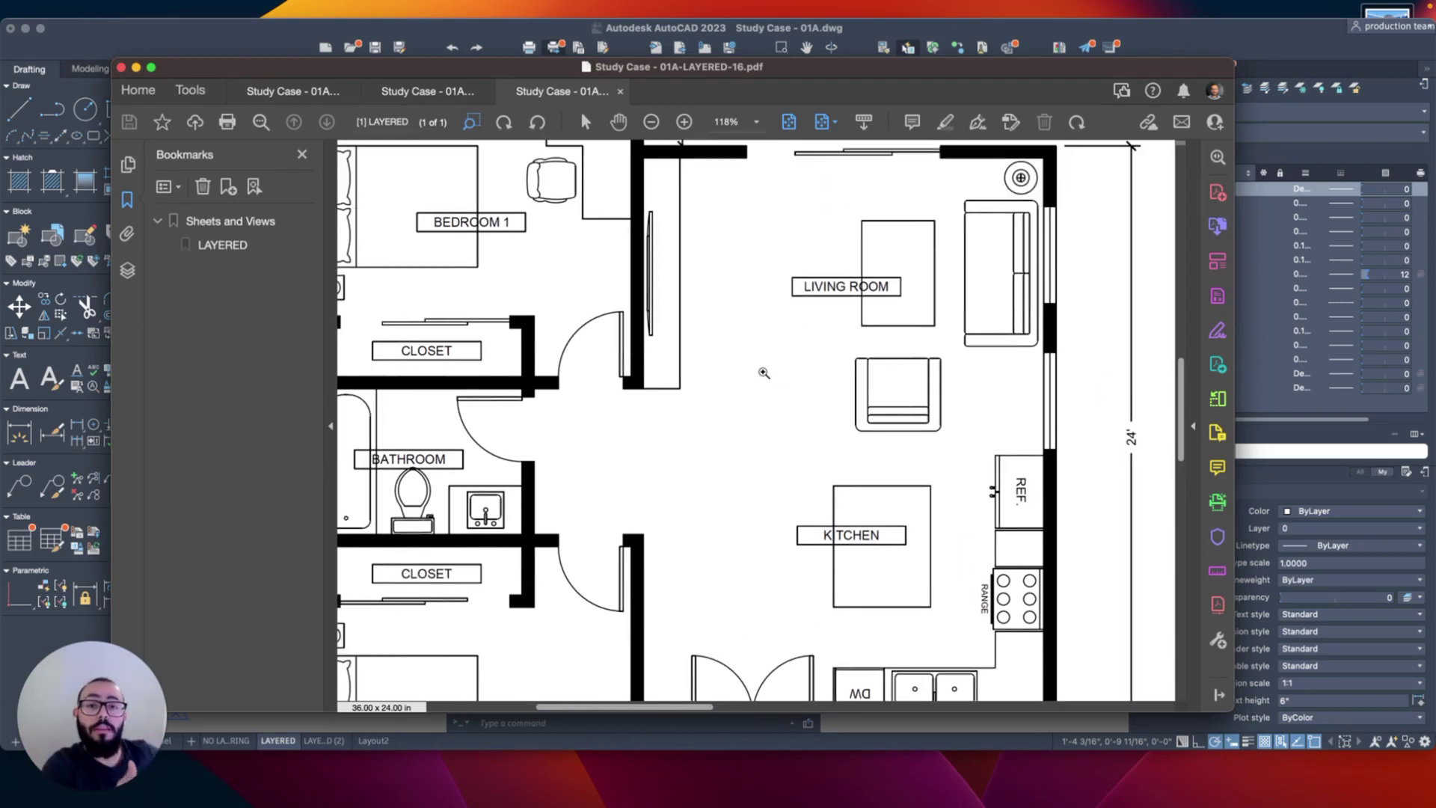
scroll(789, 429, "up", 9)
scroll(789, 428, "left", 3)
scroll(789, 429, "left", 1)
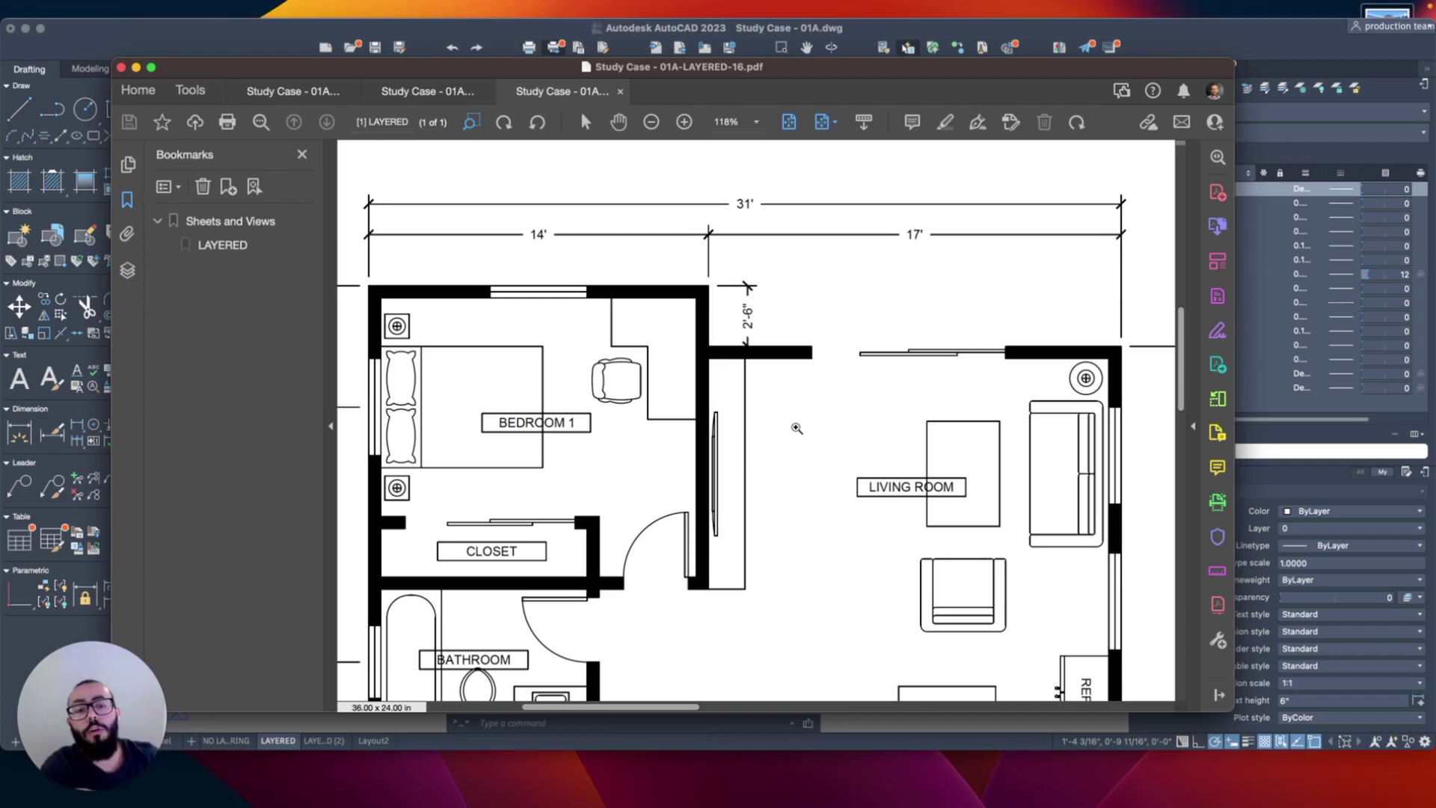
scroll(748, 306, "right", 3)
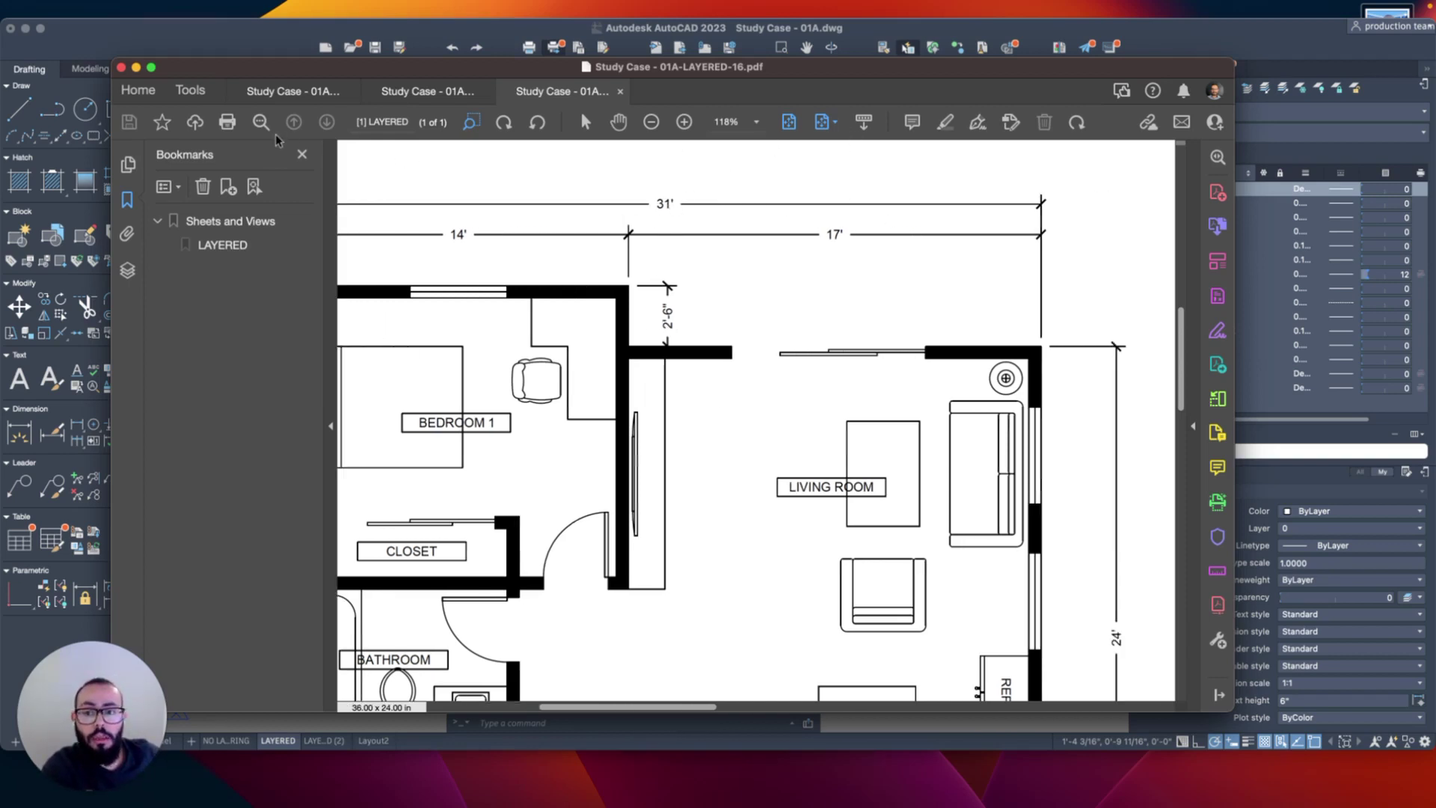
Examine the second plotted floor plan, the layered version, at 66.7% zoom
scroll(703, 244, "right", 5)
scroll(782, 256, "up", 1)
scroll(781, 257, "left", 2)
scroll(781, 257, "right", 10)
scroll(866, 292, "down", 5)
scroll(876, 282, "up", 2)
key("Escape")
scroll(856, 295, "down", 5, "ctrl")
scroll(814, 294, "right", 8)
scroll(814, 294, "up", 1)
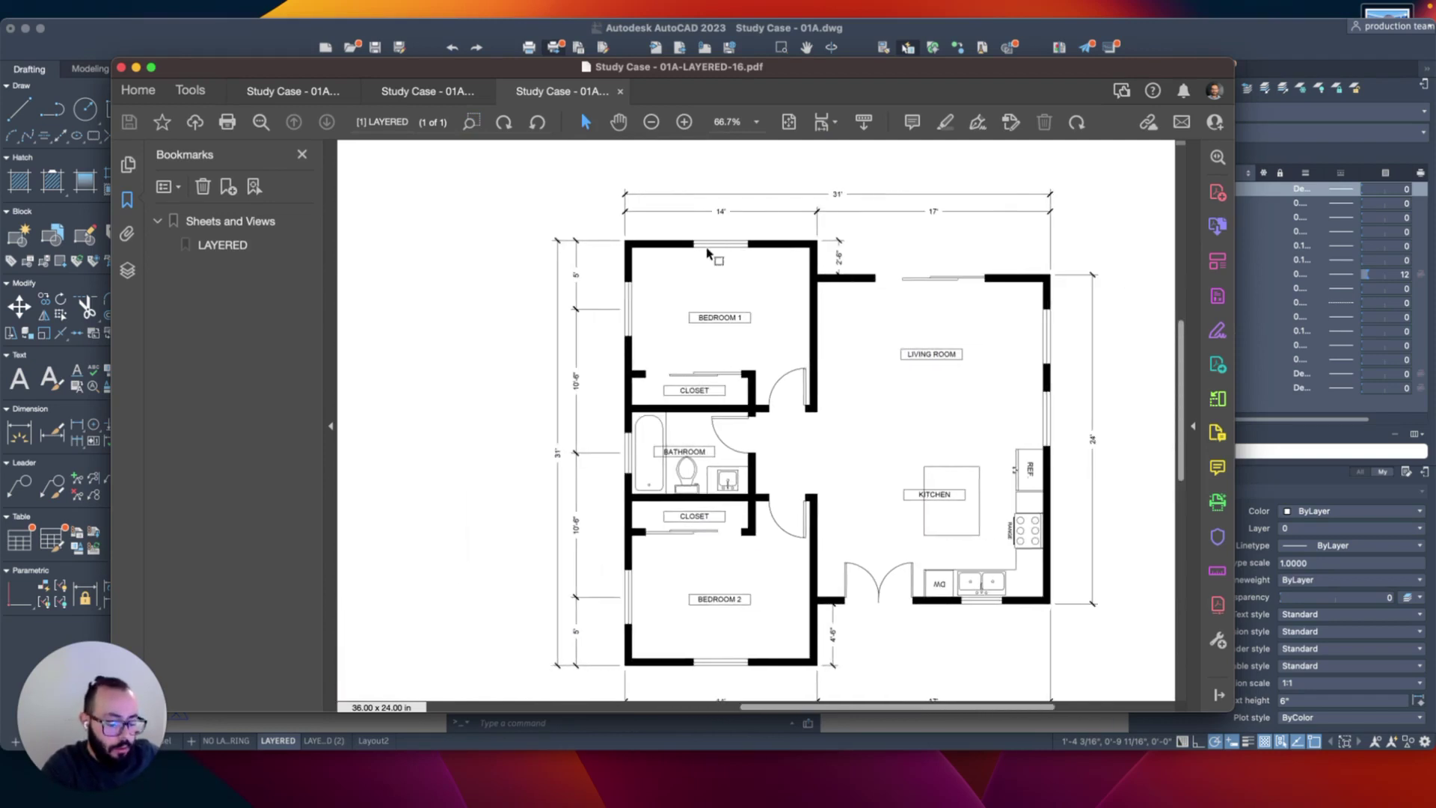
Inspect the plotted layered floor plan at 125%, from Bedroom 1 through the bathroom to Bedroom 2 and the kitchen
scroll(708, 254, "up", 5, "ctrl")
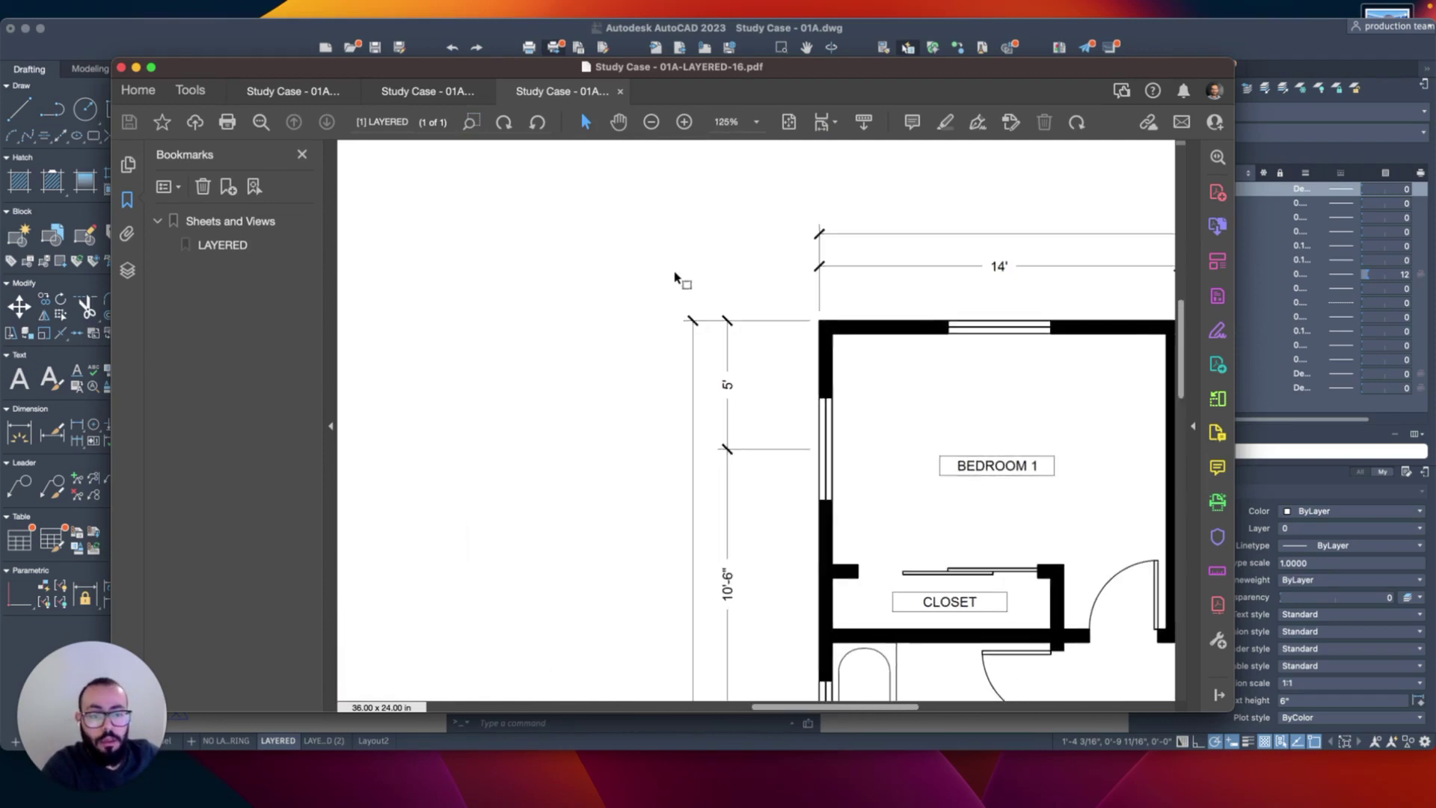
scroll(711, 292, "right", 5)
scroll(711, 291, "down", 2)
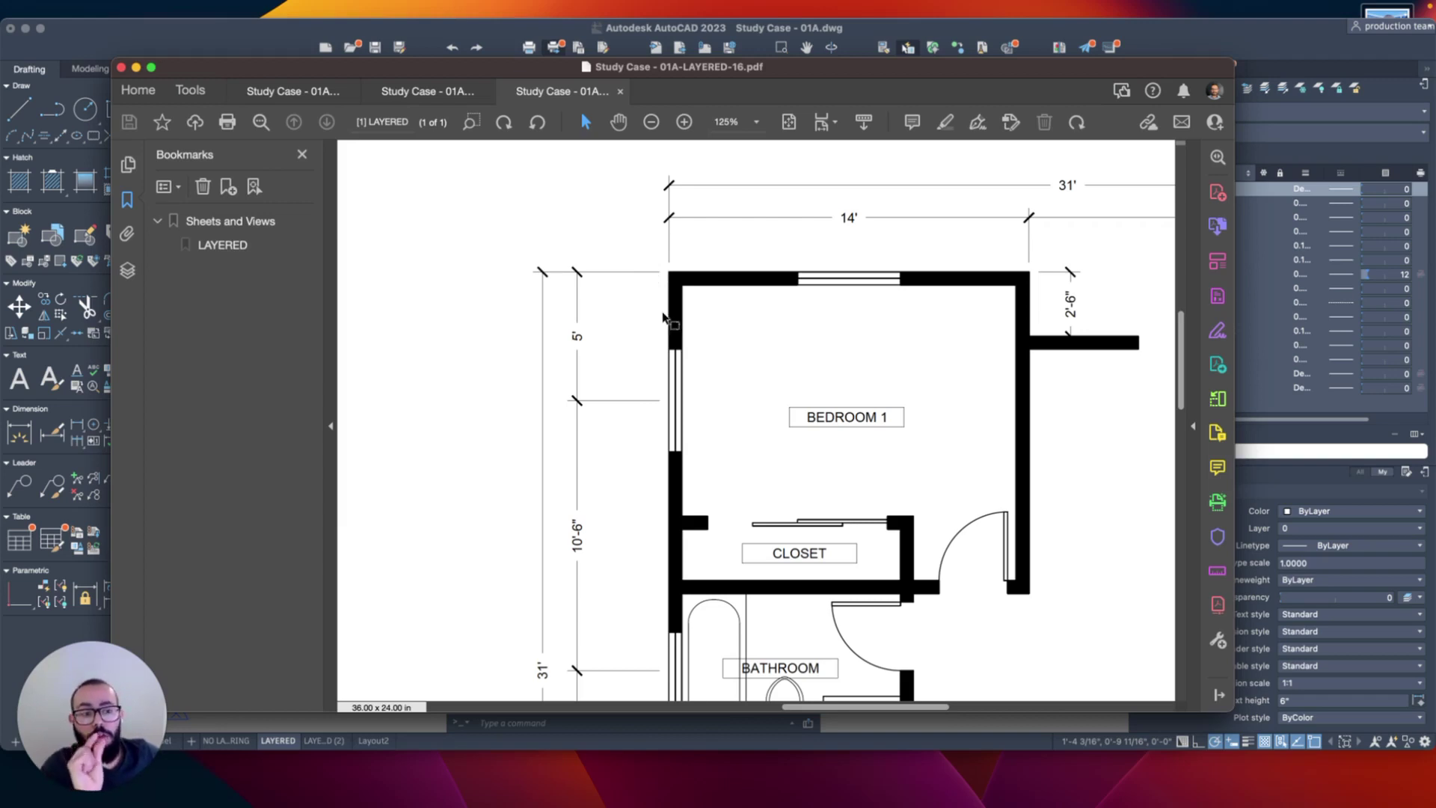
scroll(669, 312, "right", 3)
scroll(704, 333, "down", 3)
scroll(704, 332, "right", 3)
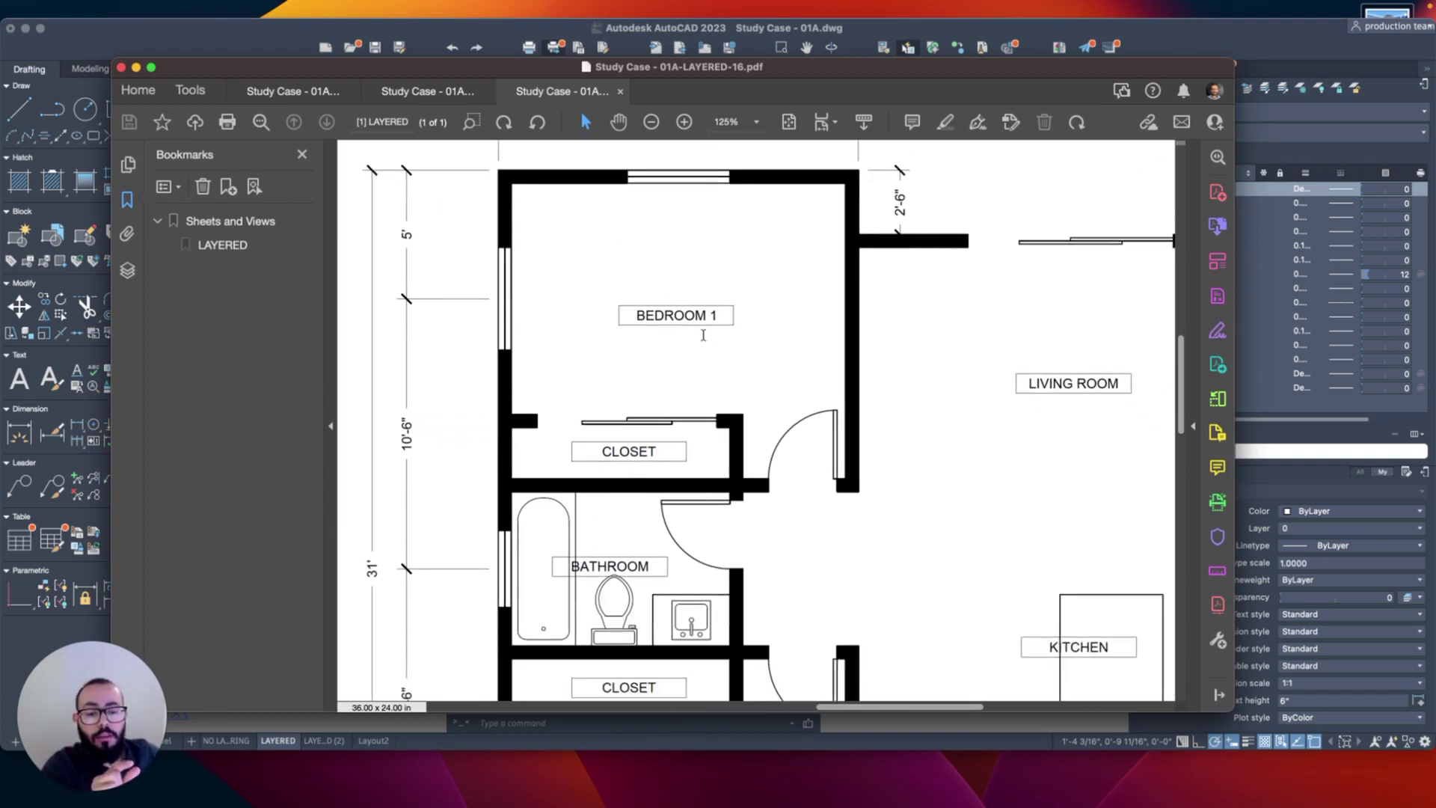
scroll(655, 341, "down", 4)
scroll(655, 345, "down", 5)
scroll(680, 367, "right", 3)
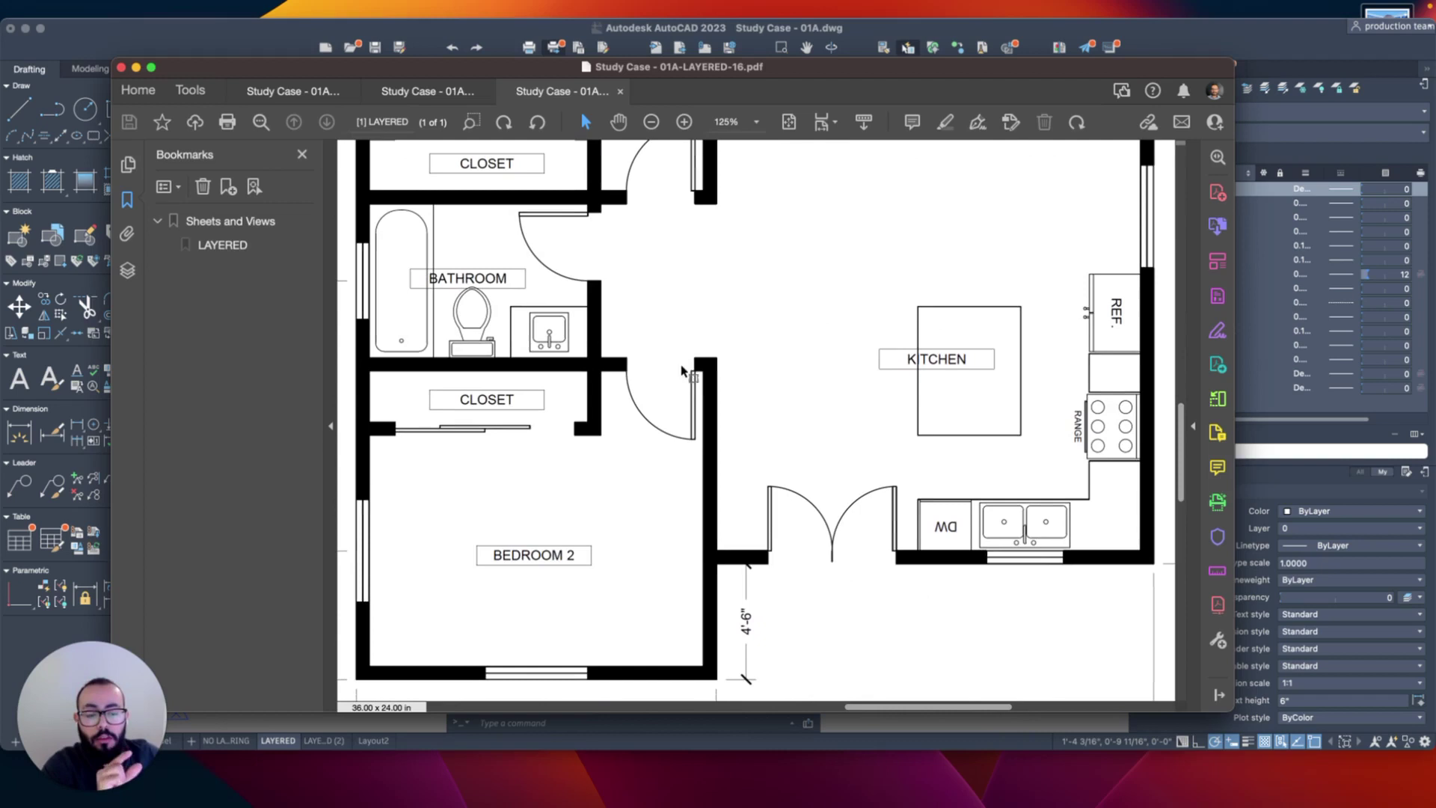
Zoom out to 50% to view the whole plotted layered floor plan
scroll(704, 362, "down", 4, "ctrl")
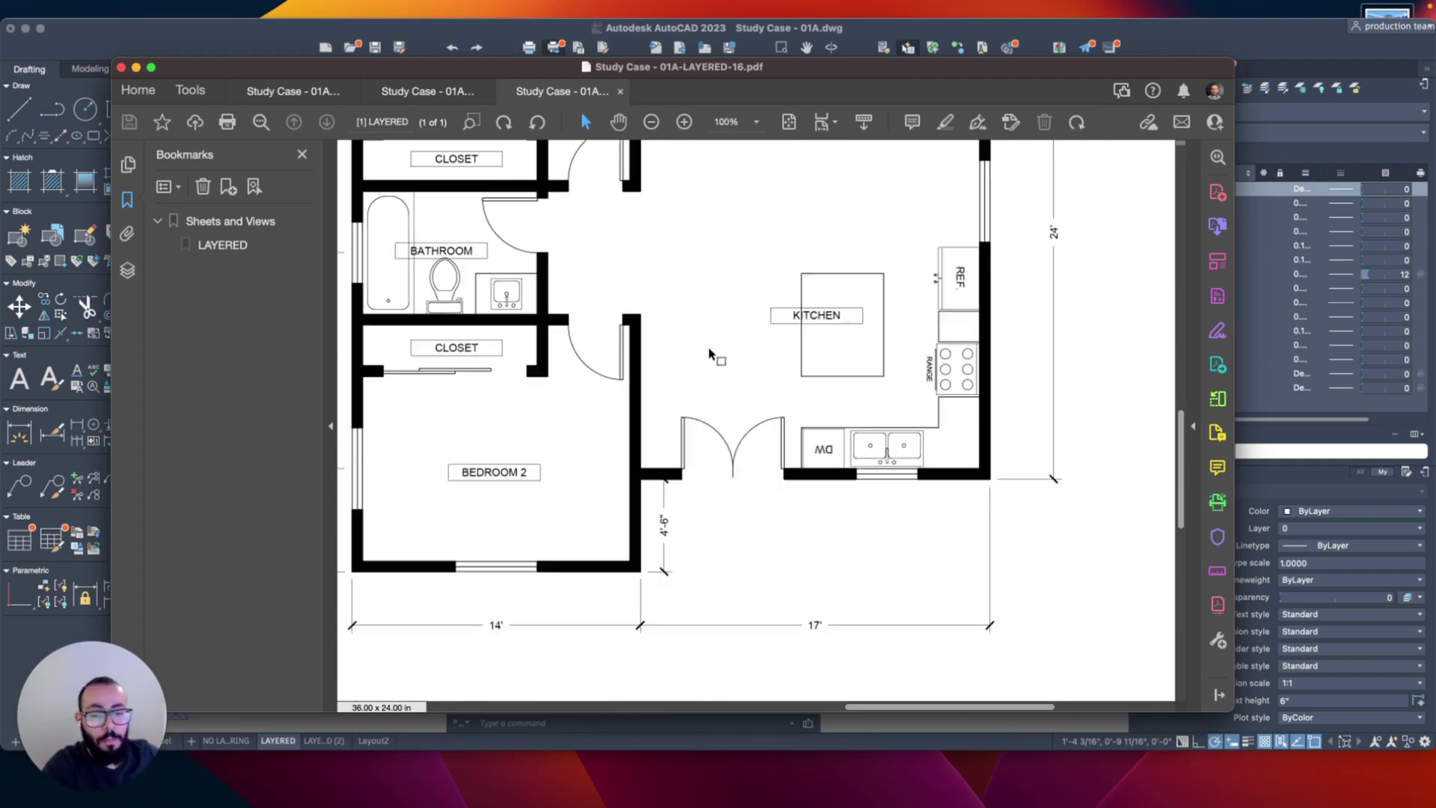
scroll(726, 385, "up", 2)
scroll(726, 385, "left", 2)
scroll(725, 385, "down", 2, "ctrl")
scroll(730, 380, "up", 2)
scroll(729, 380, "left", 2)
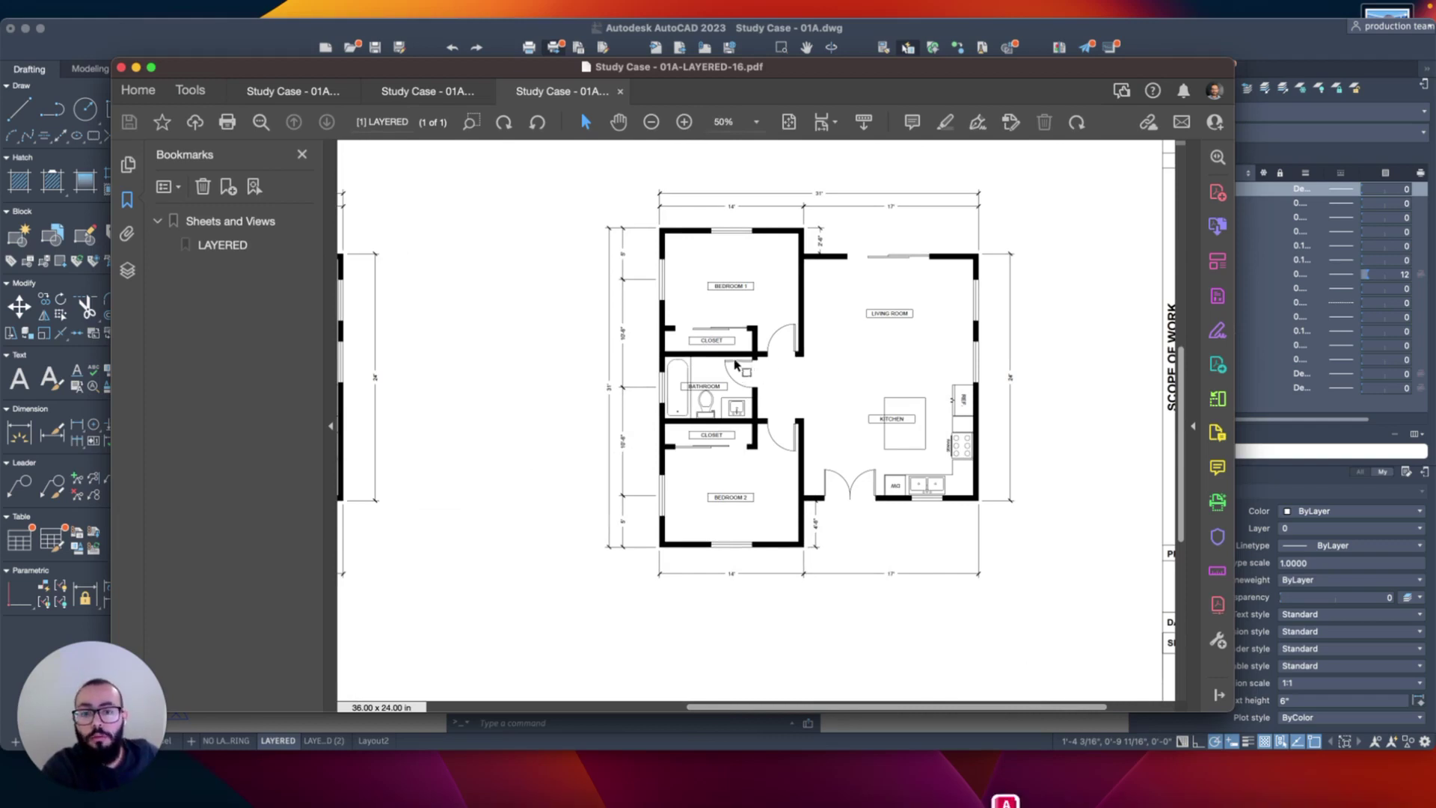
Switch back to AutoCAD and compare the white and colored floor plans in model space
left_click(860, 34)
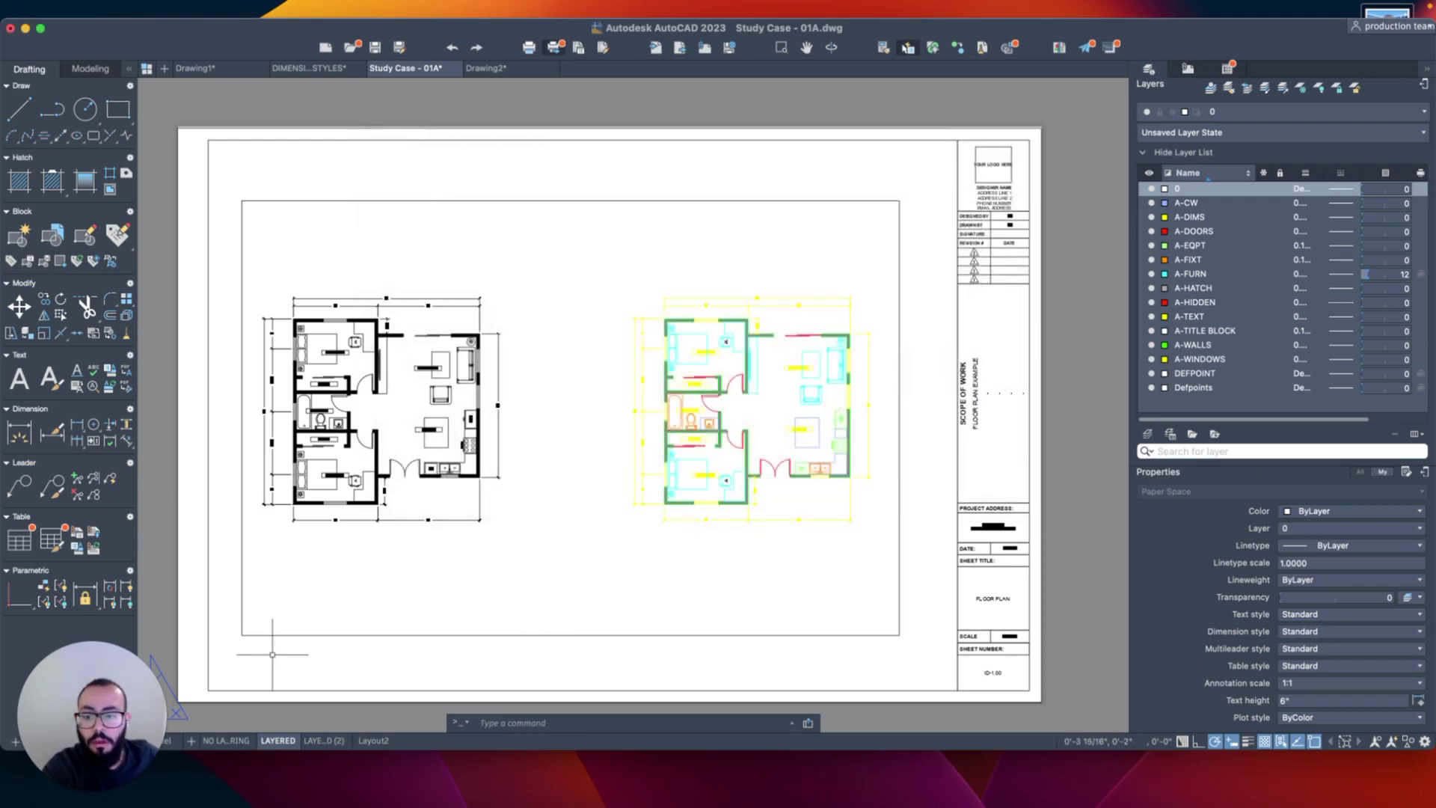
left_click_drag(149, 764, 152, 719)
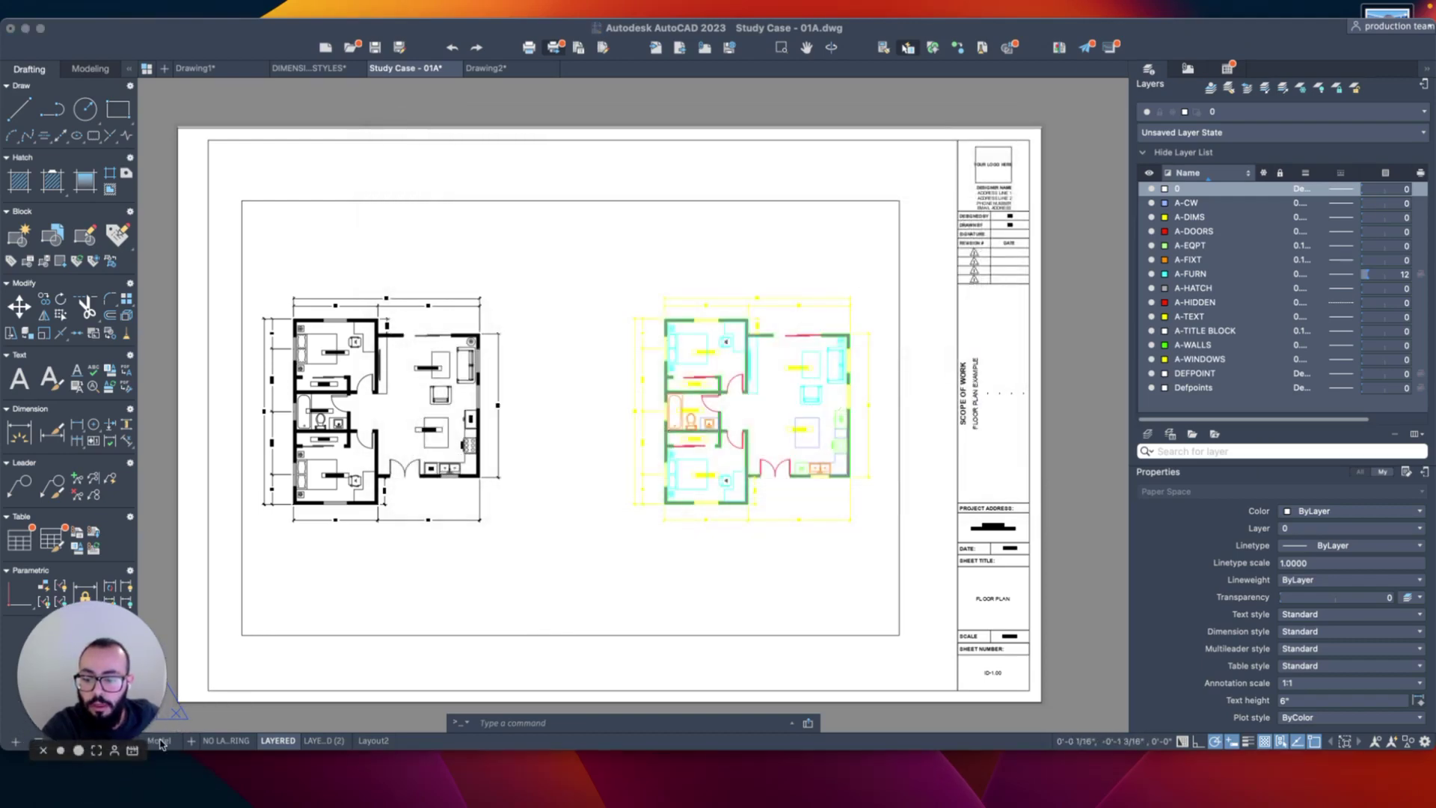
left_click(159, 740)
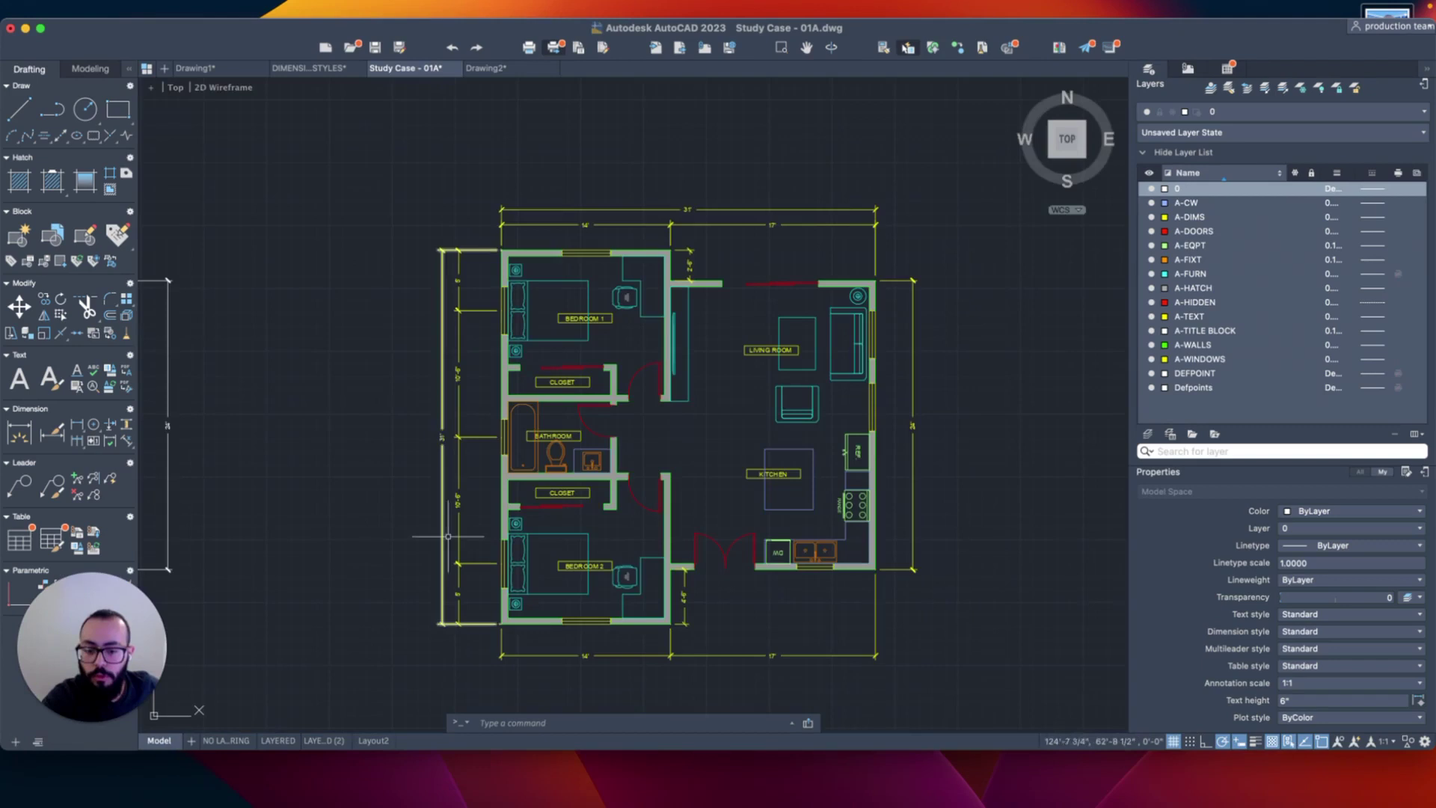
scroll(606, 474, "left", 3)
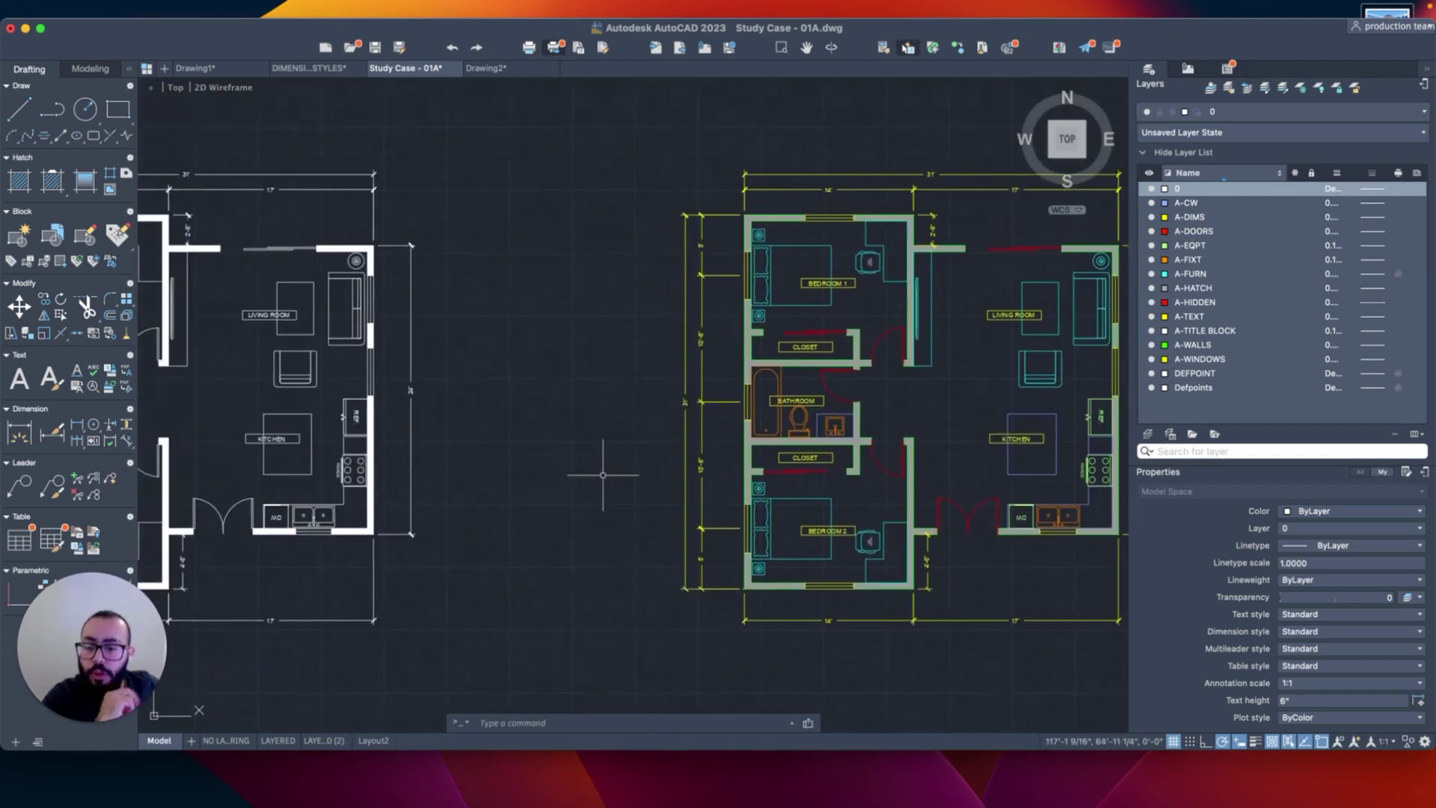
scroll(605, 474, "right", 5)
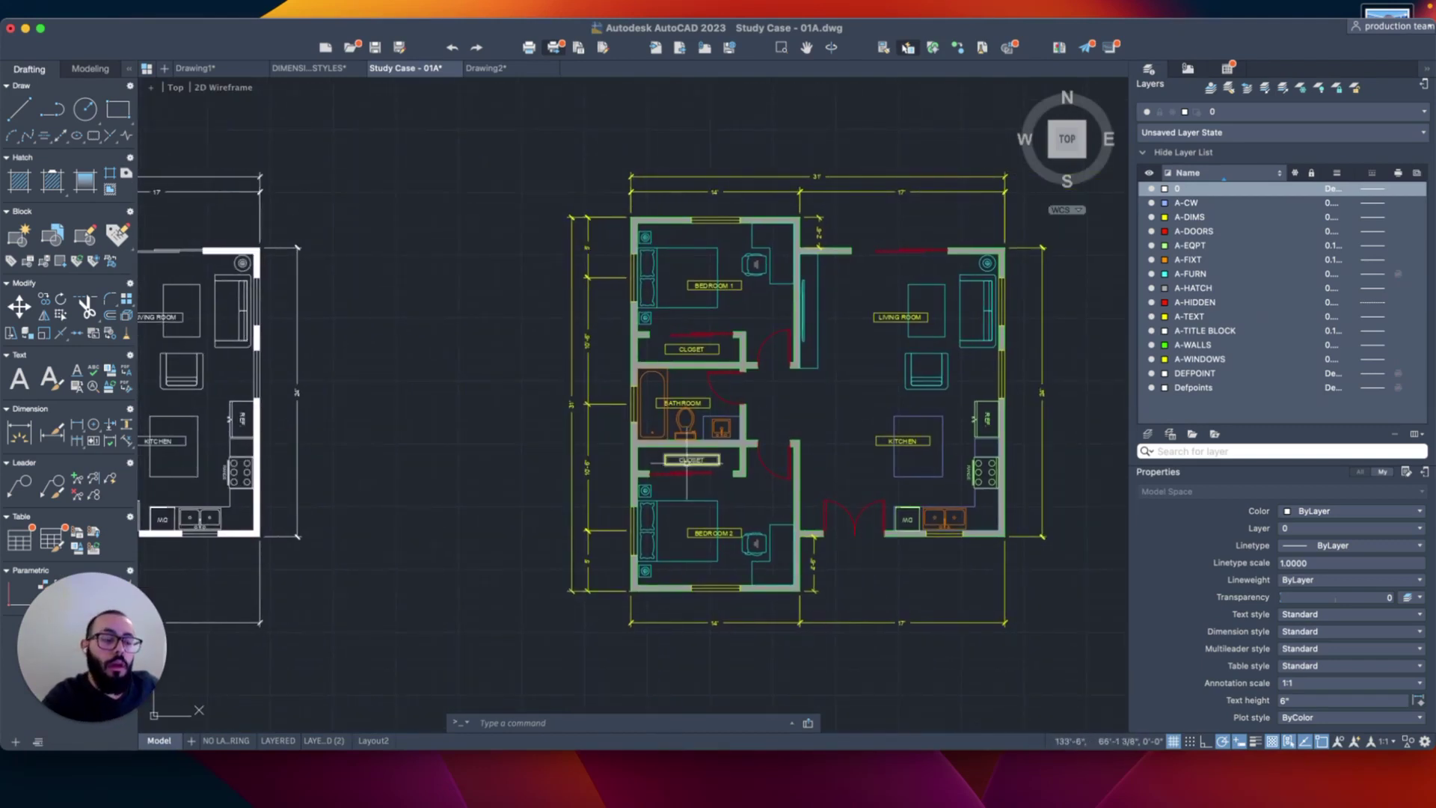
mouse_move(714, 451)
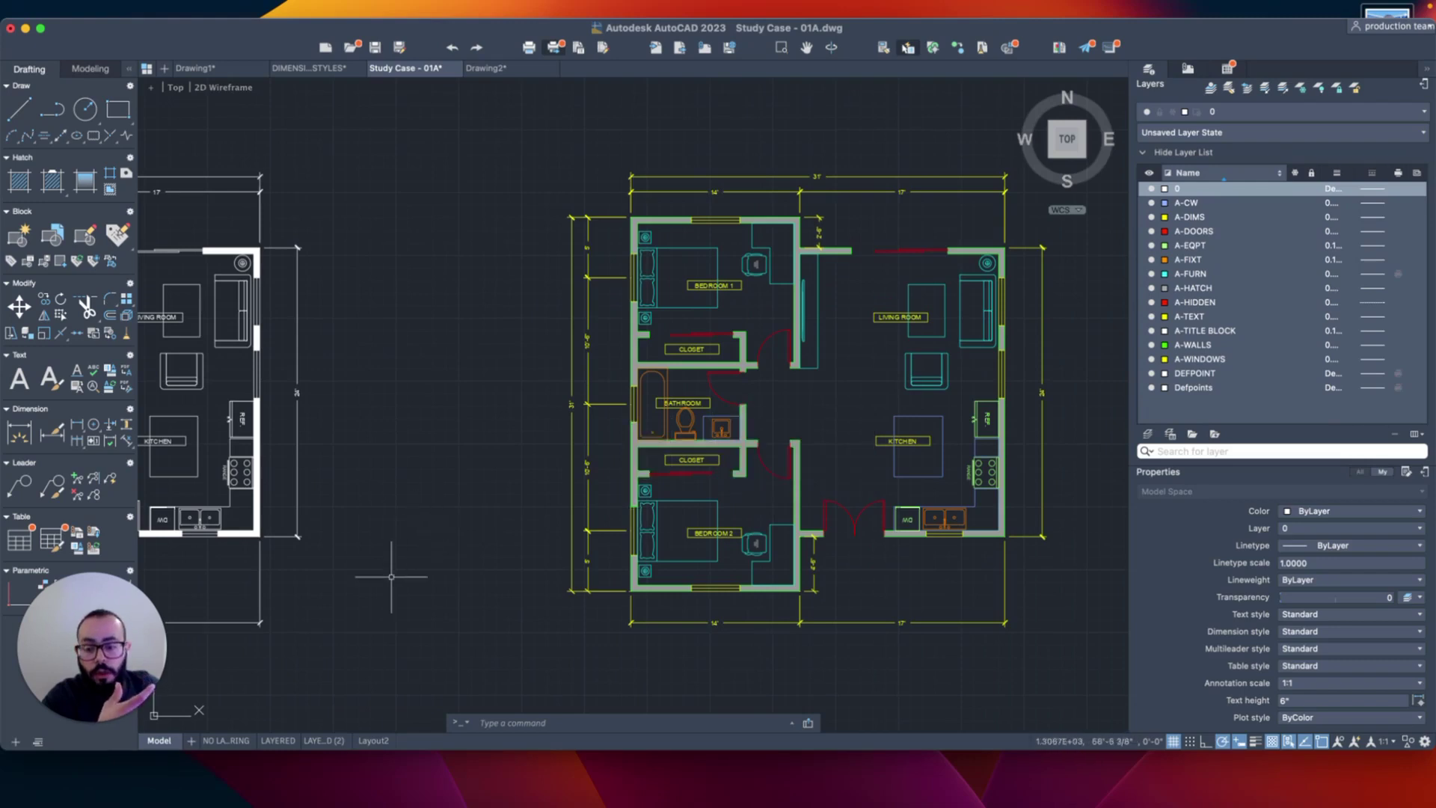
Open the LAYERED layout, view the colored floor plan closer and widen the Layers palette slightly
left_click(276, 741)
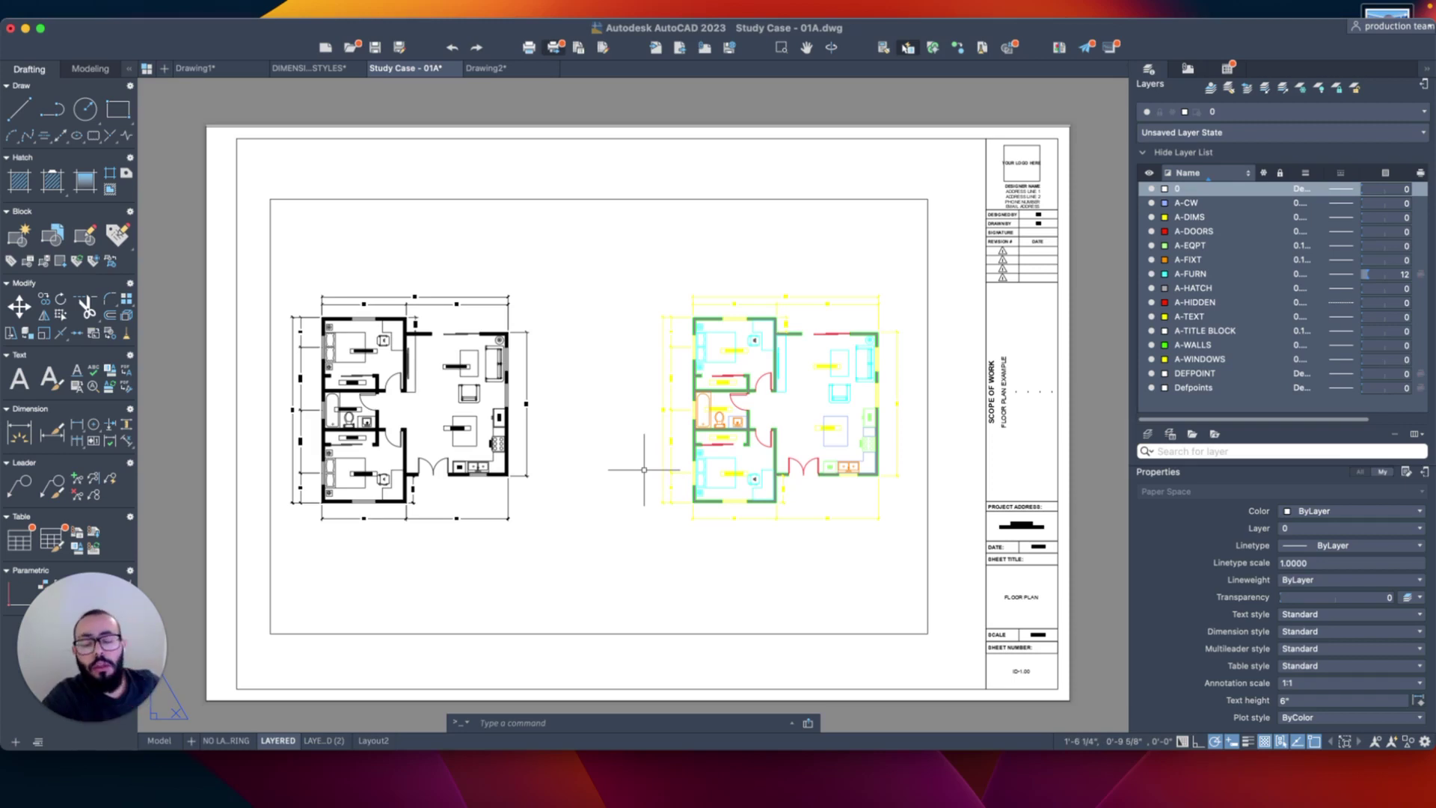
scroll(797, 337, "up", 3)
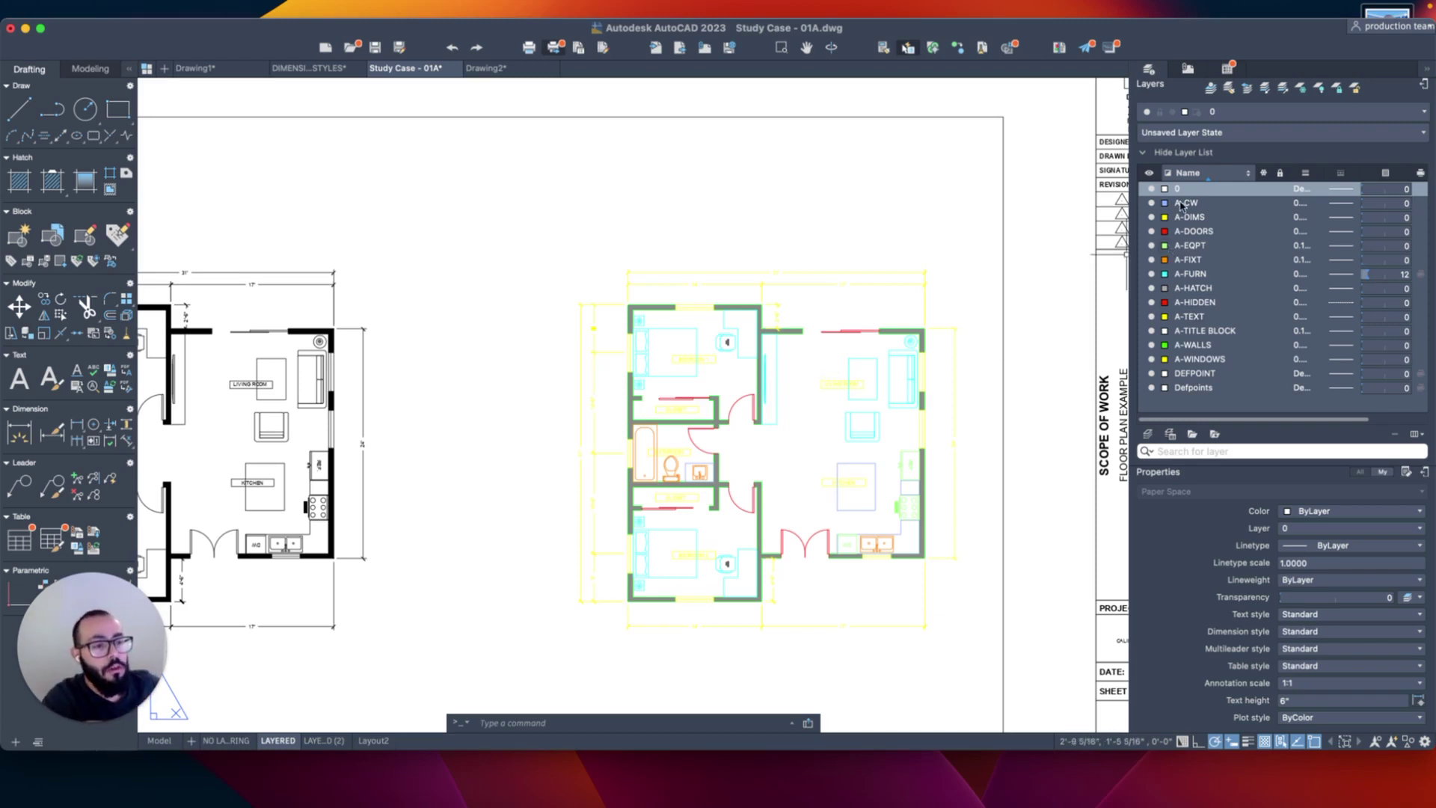
left_click_drag(1129, 213, 1111, 215)
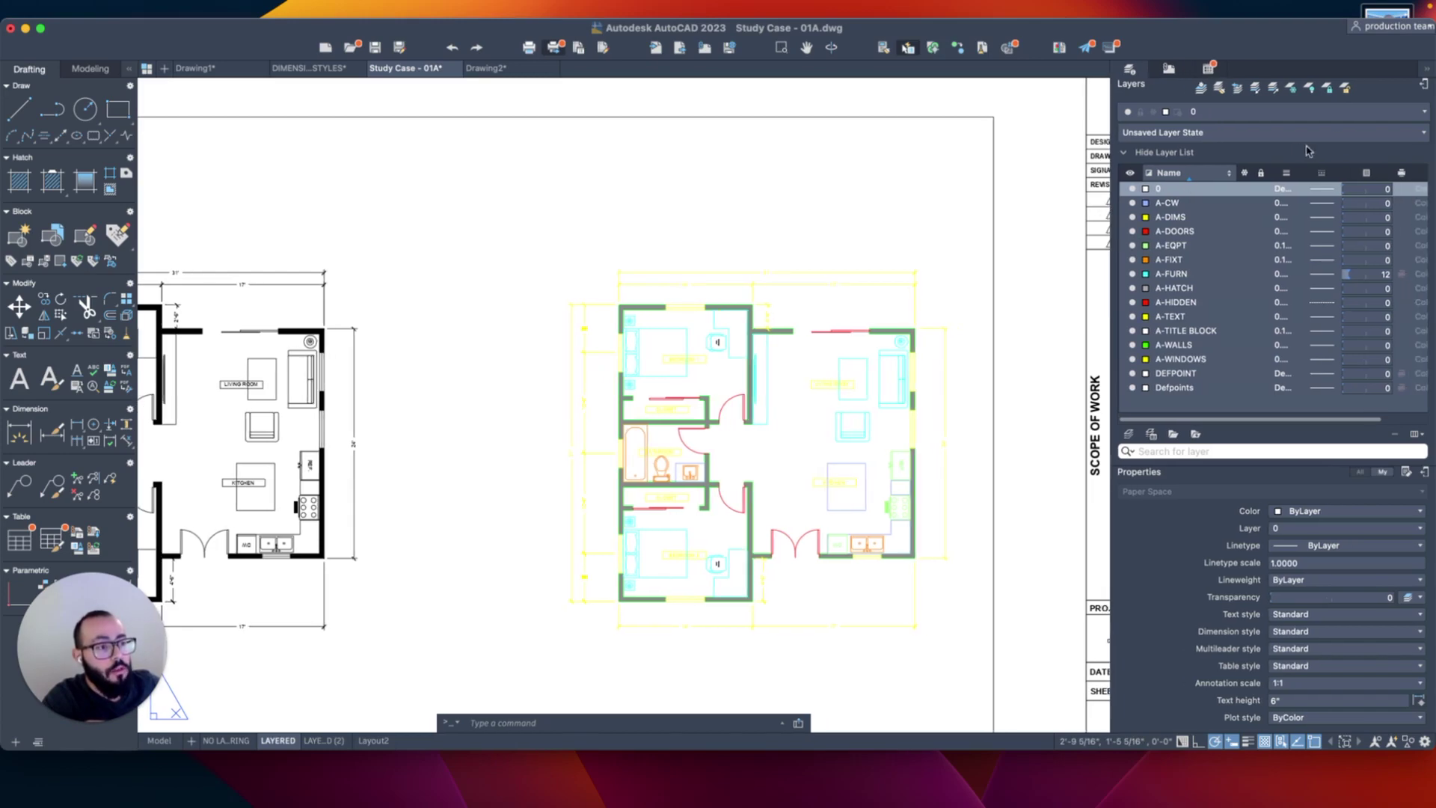
left_click(1425, 88)
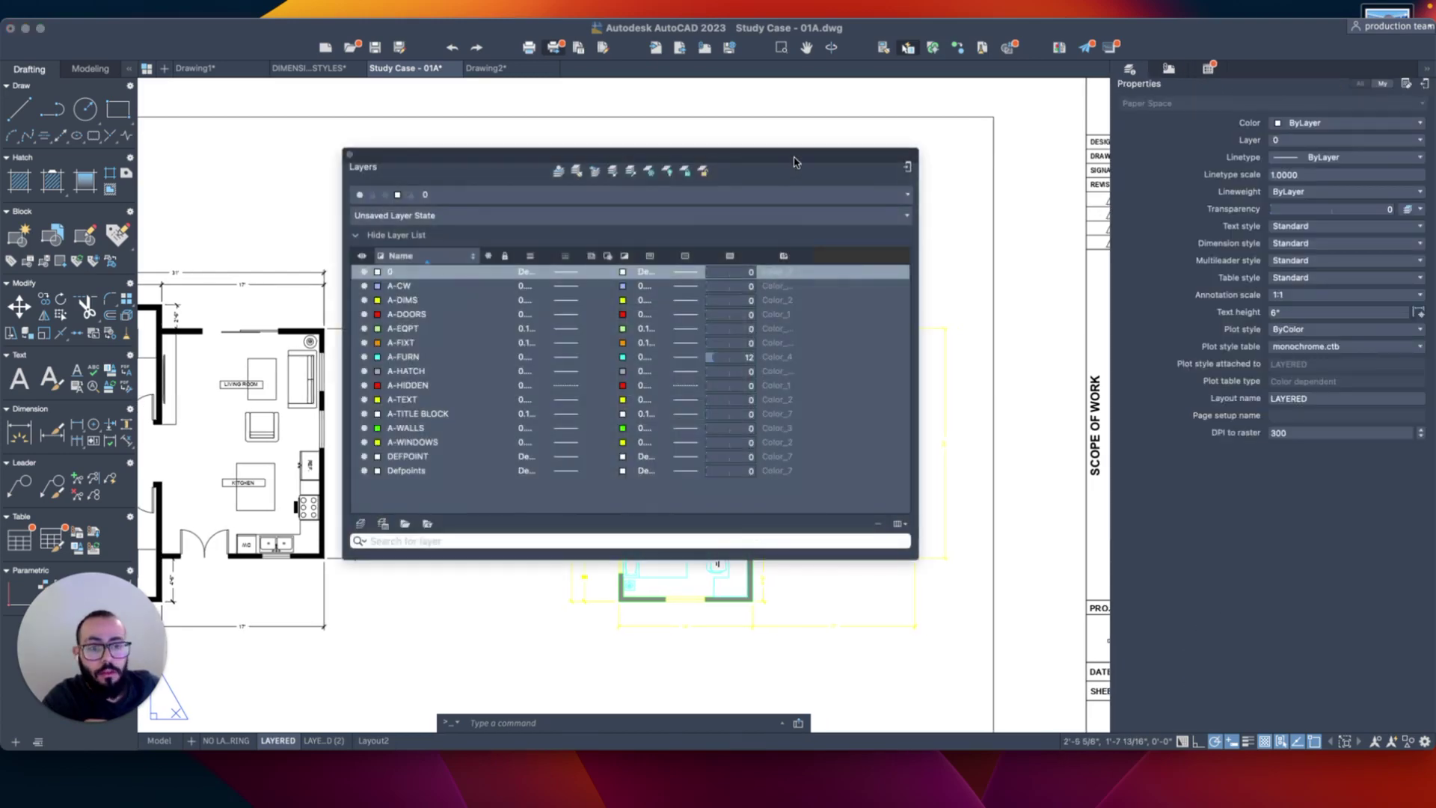
left_click_drag(795, 154, 778, 148)
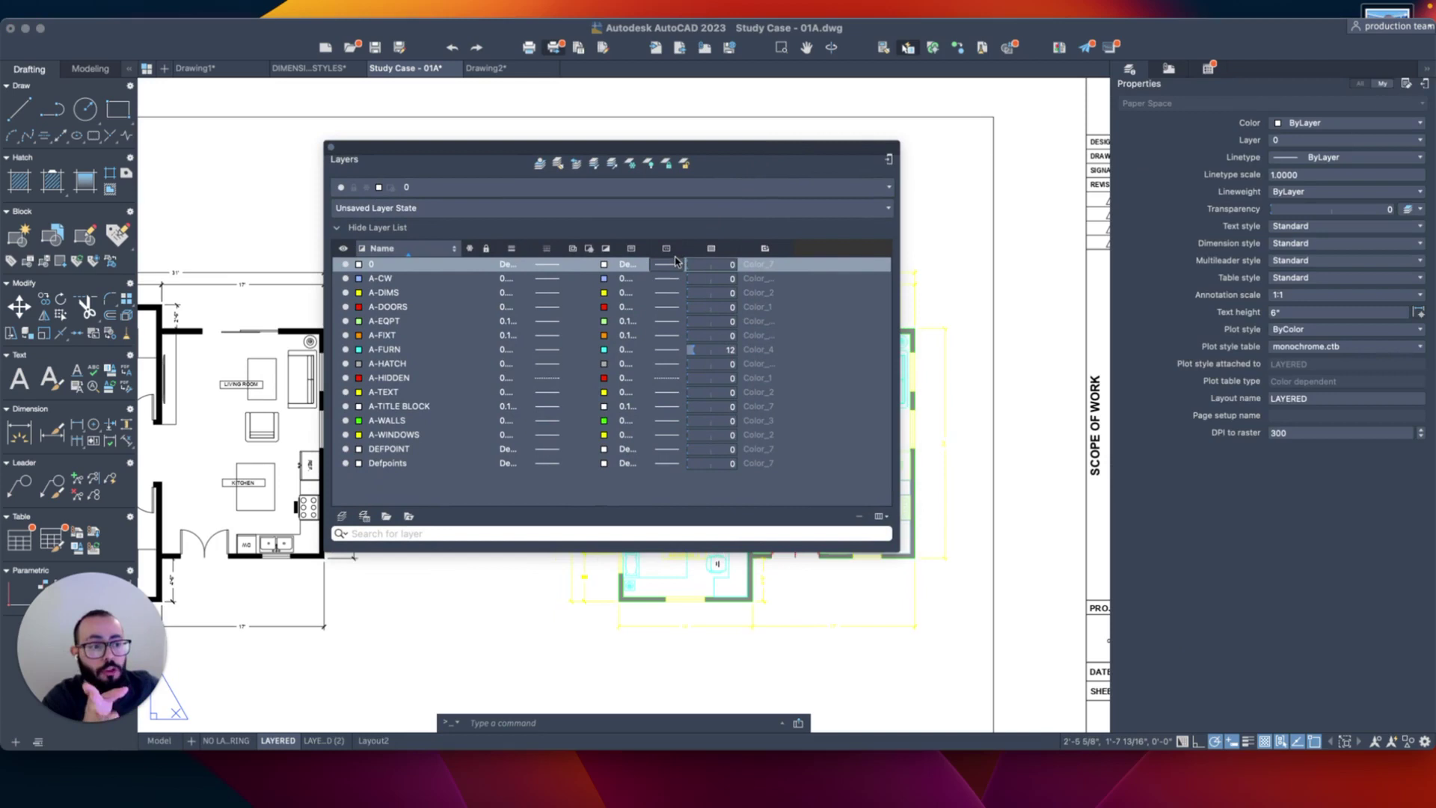
left_click(890, 162)
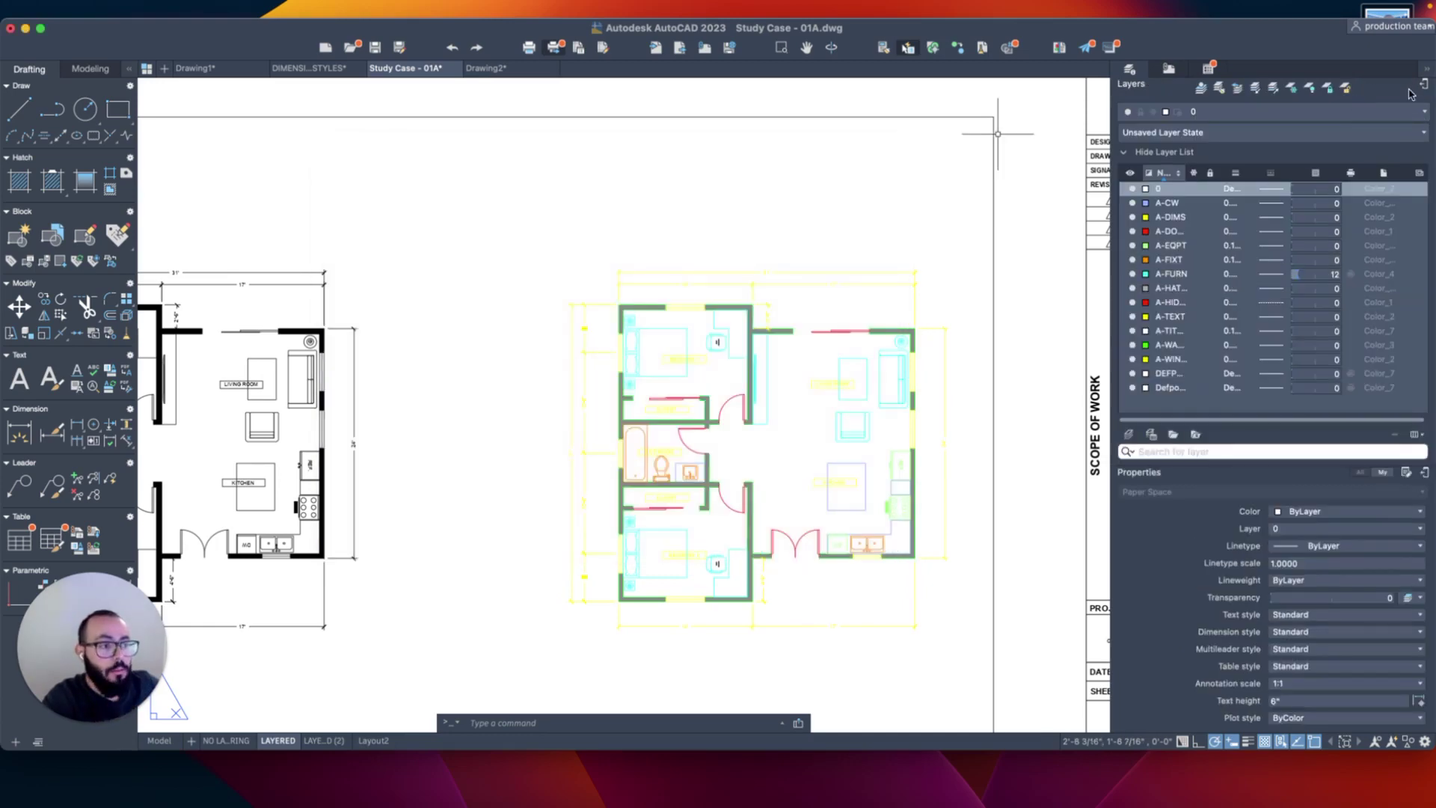
Undock the Layers palette and add the Plot column to its layer list
left_click(1424, 88)
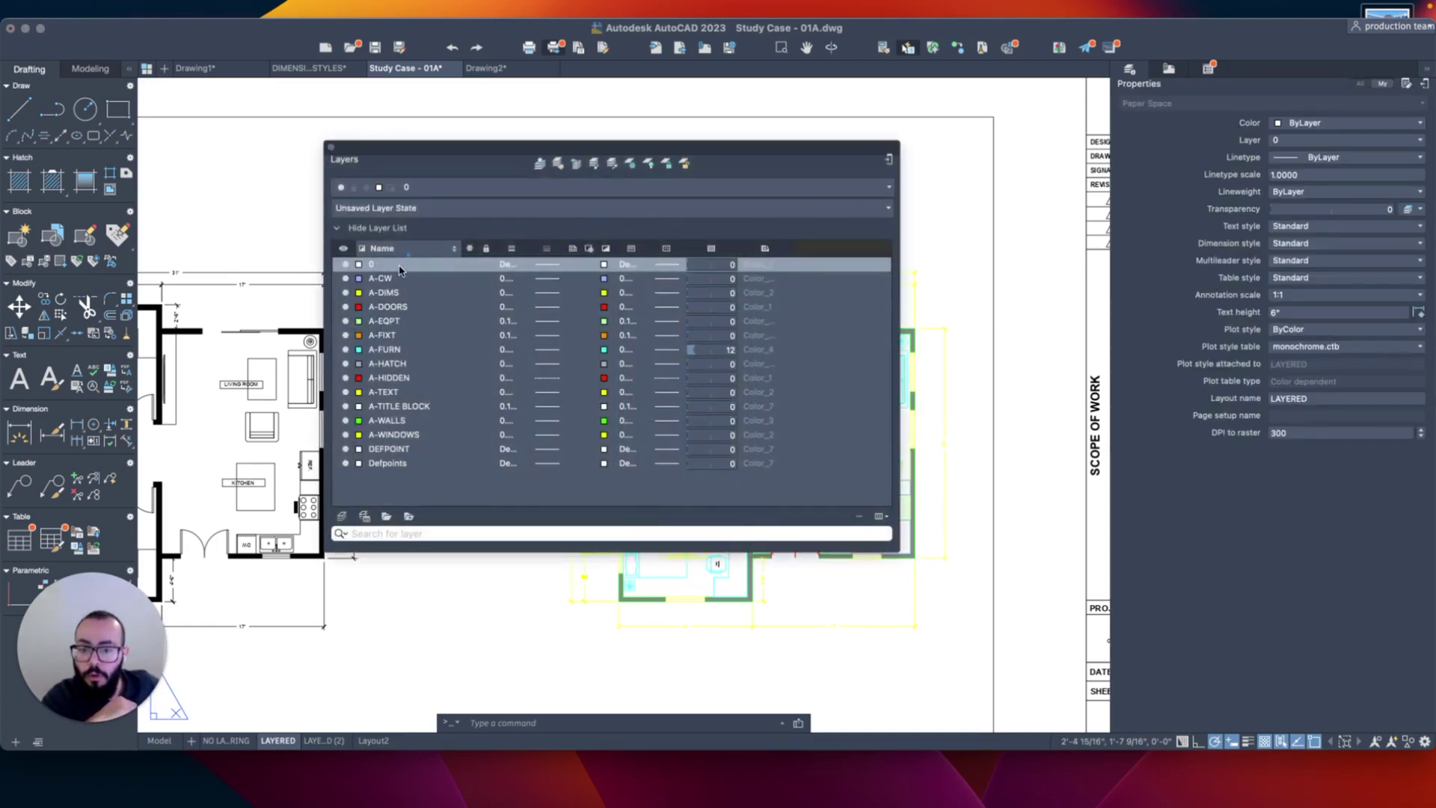
left_click(397, 349)
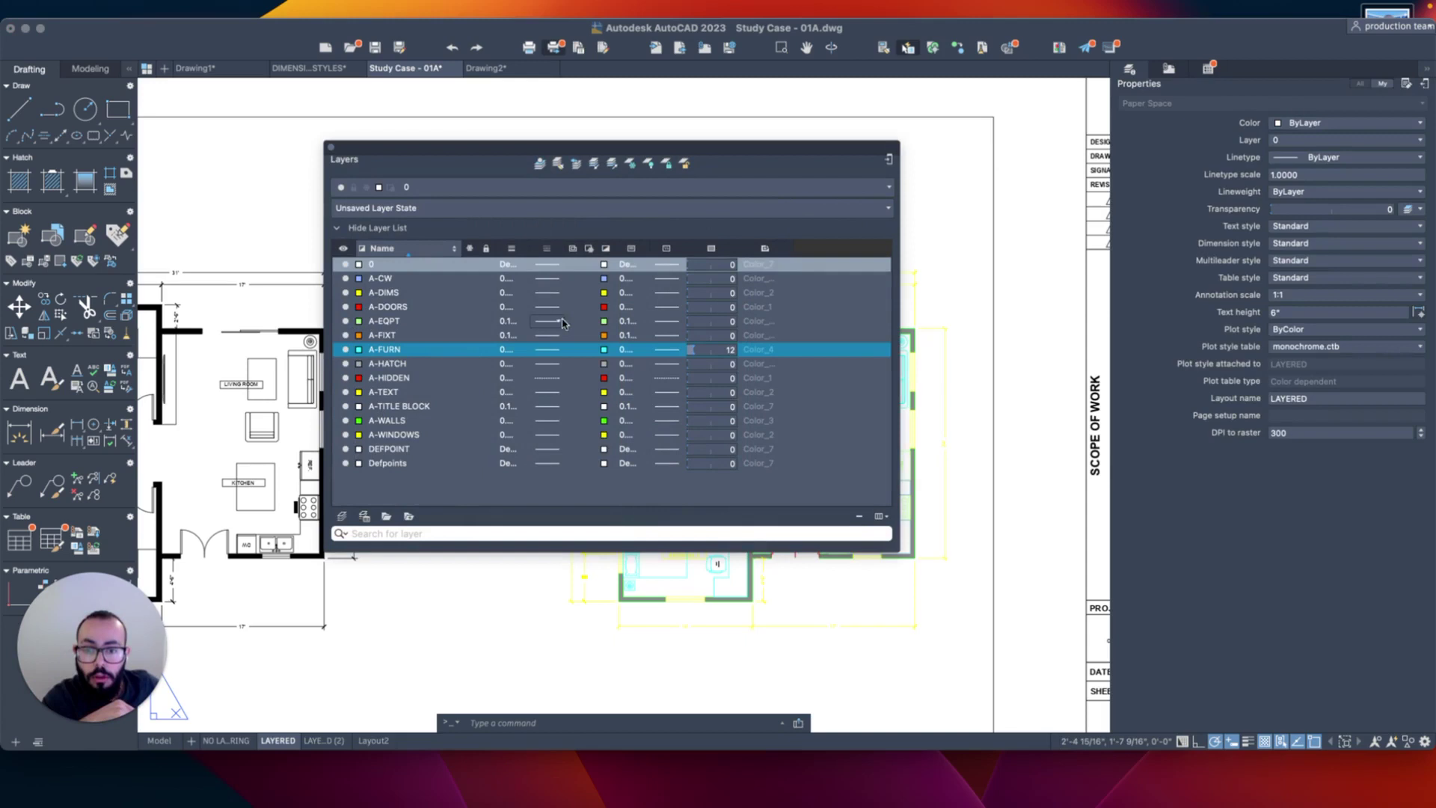
right_click(826, 250)
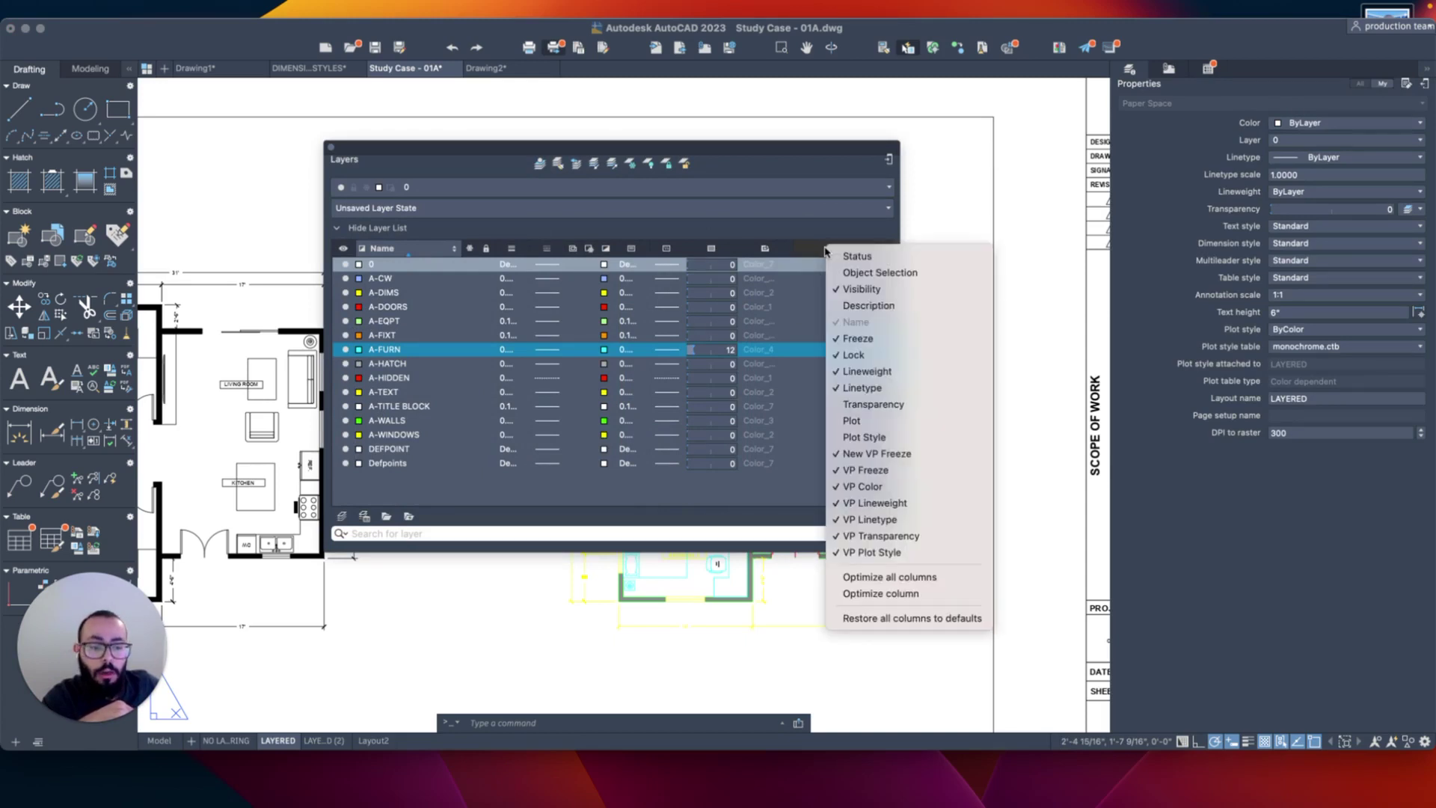
left_click(852, 421)
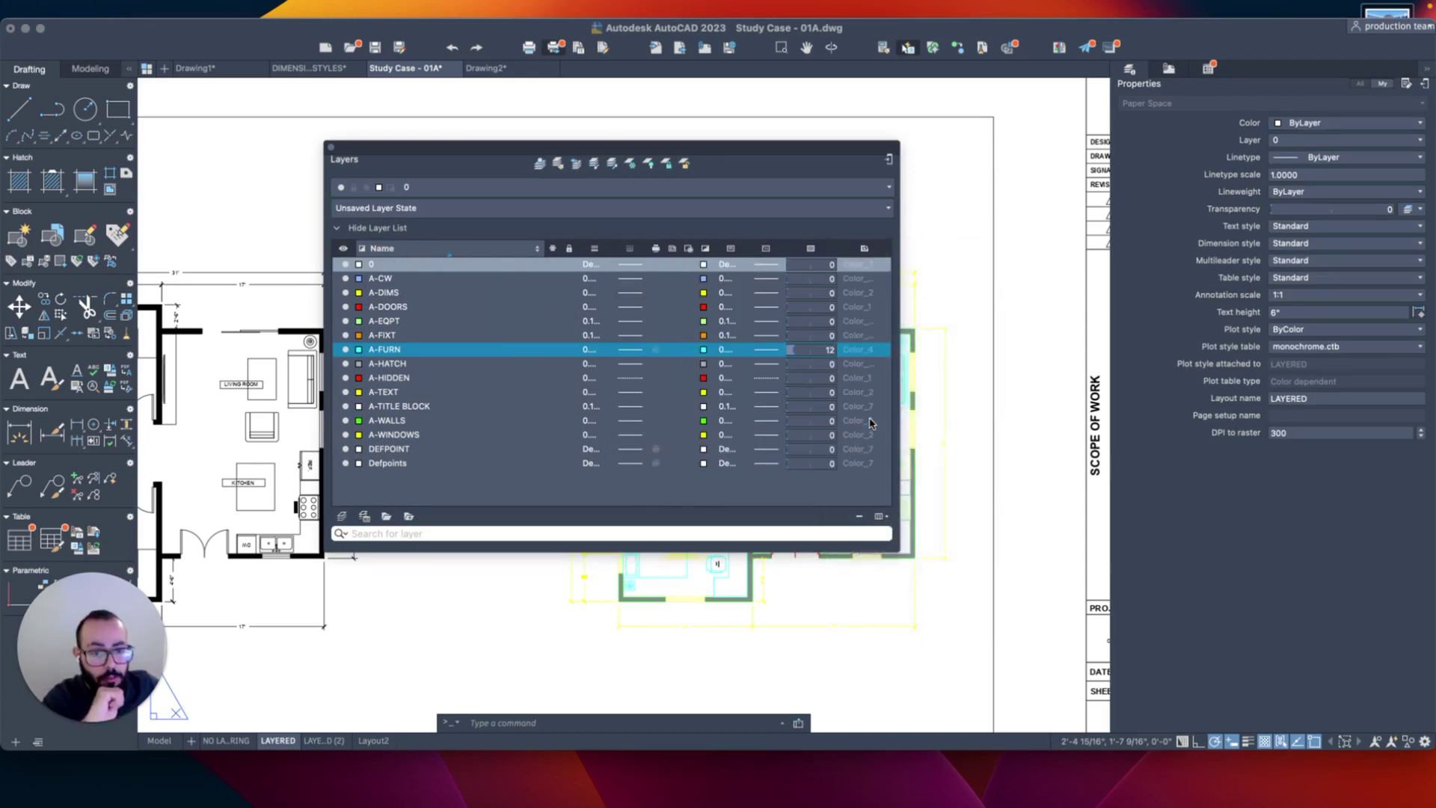
Enable plotting for the A-FURN layer and dock the Layers palette again
left_click_drag(544, 249, 482, 250)
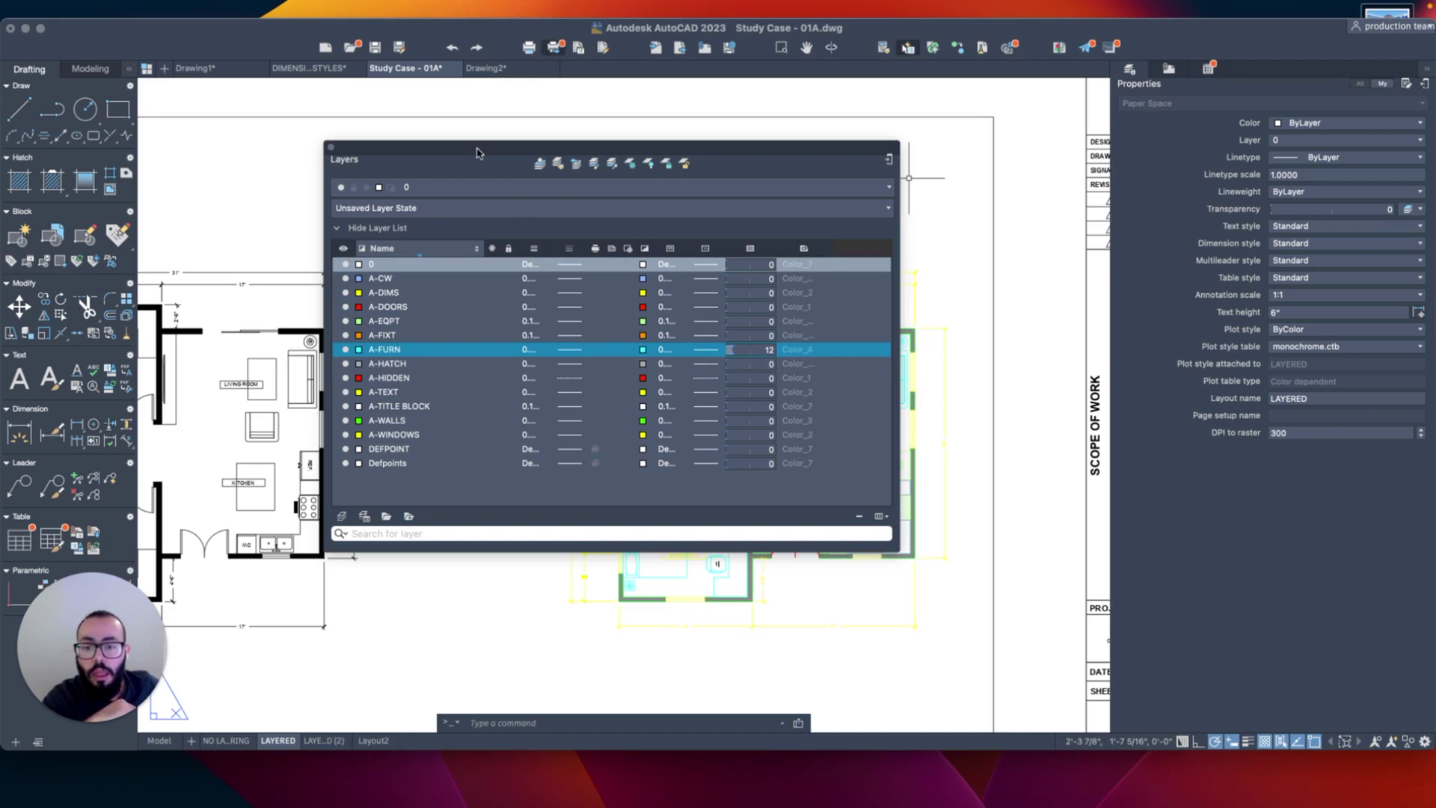
left_click(551, 96)
left_click(523, 105)
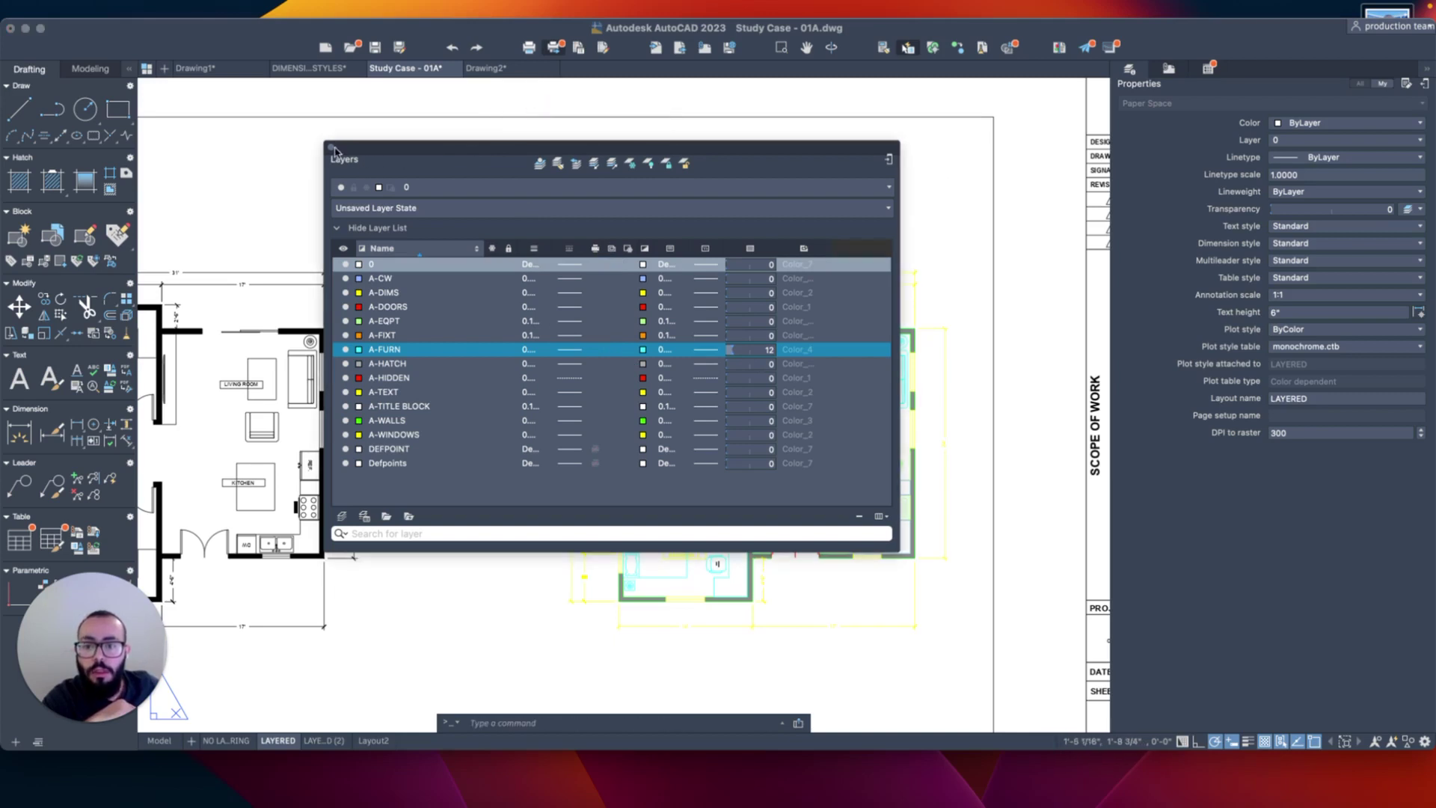
left_click(889, 159)
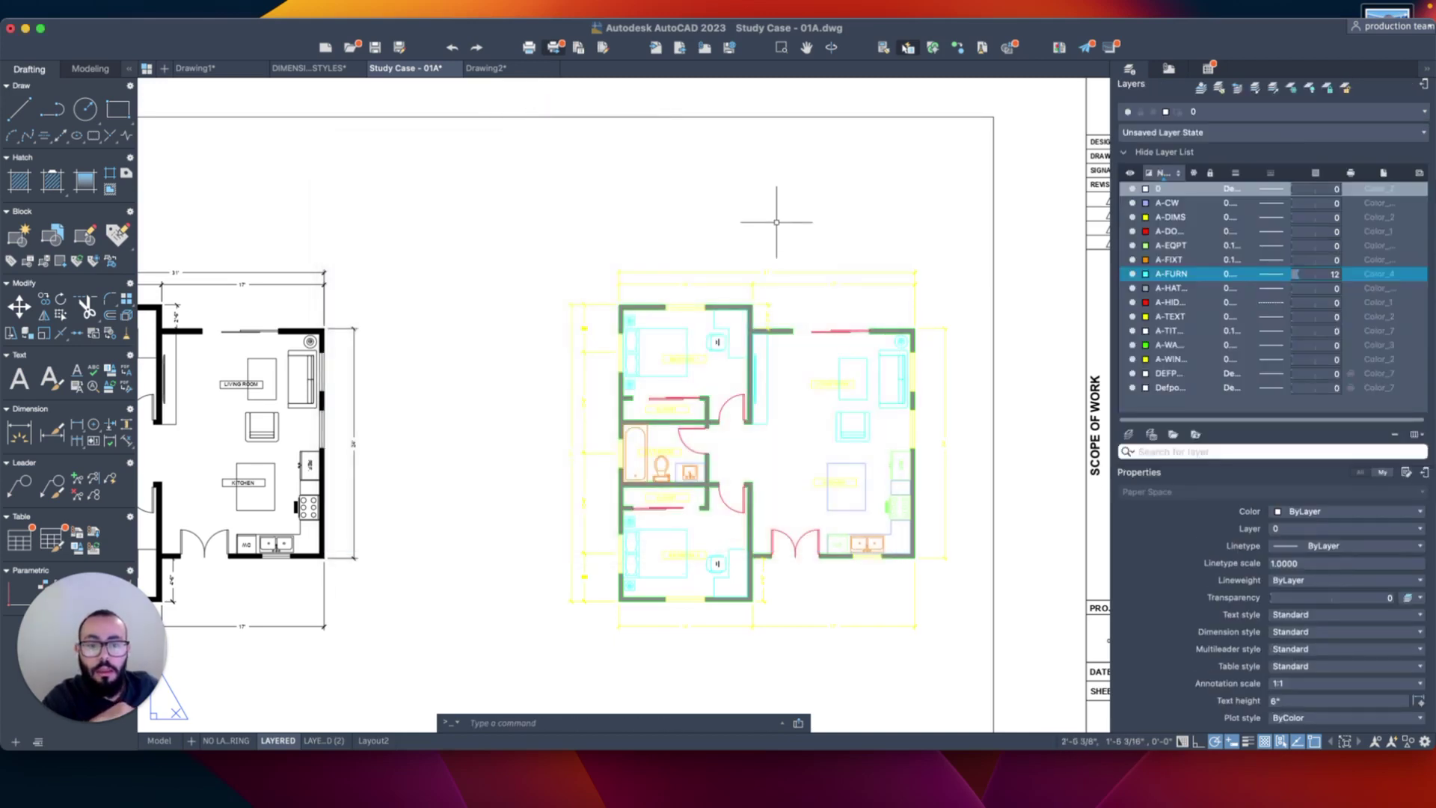
Plot the LAYERED layout to a new PDF and compare it with the previous plot, Study Case - 01A-LAYERED-16.pdf
middle_click_drag(776, 223, 797, 215)
type("plot")
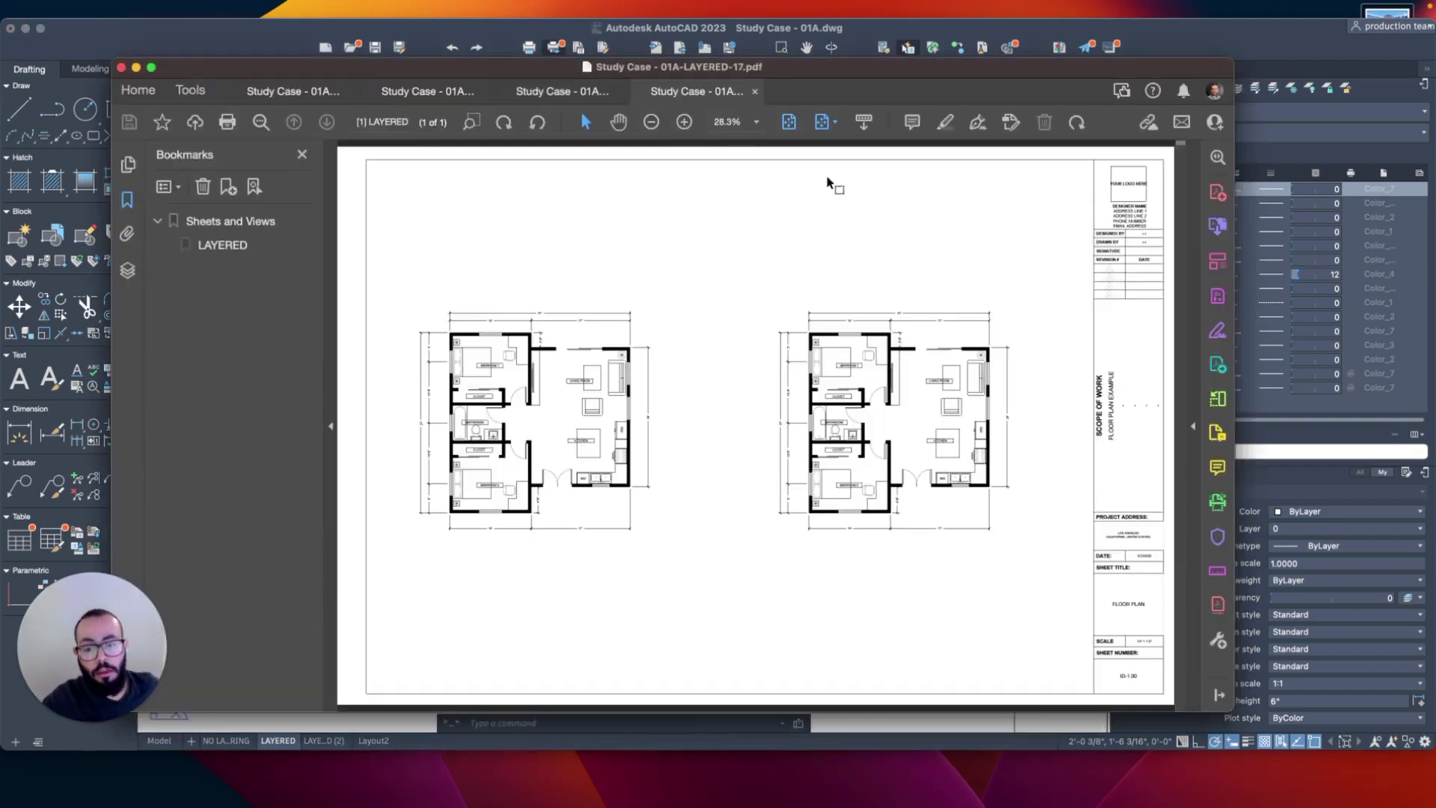
left_click(588, 97)
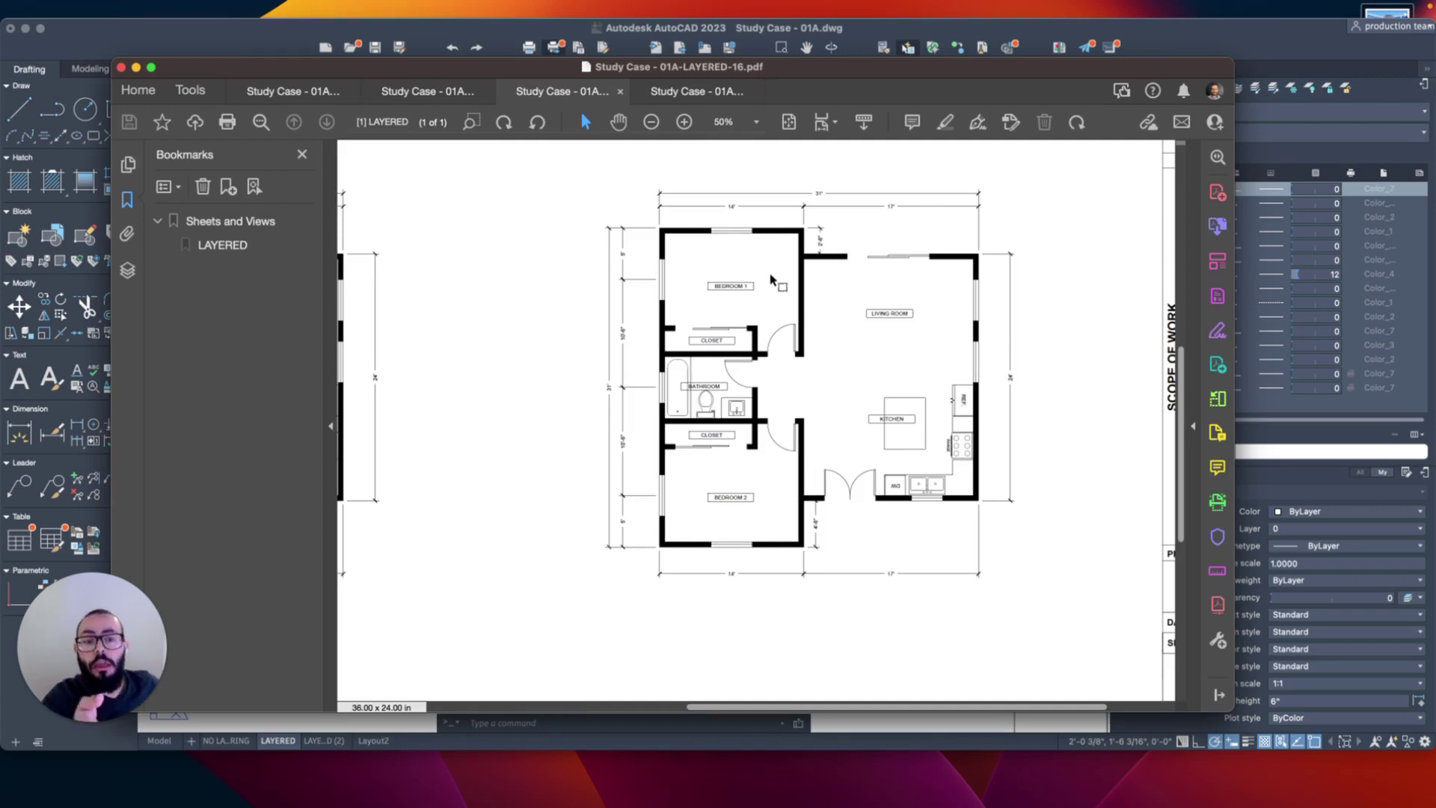
left_click(708, 104)
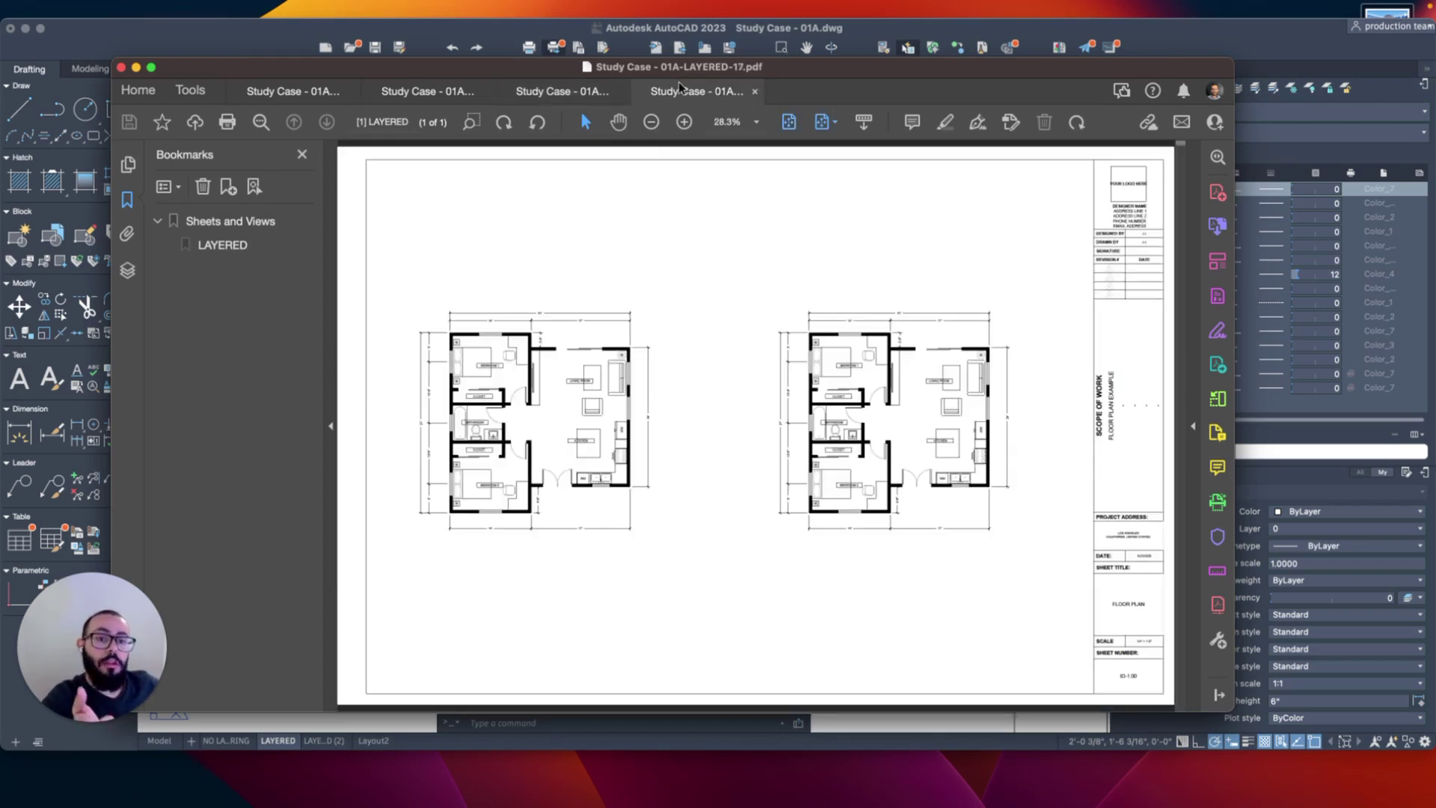
Return to AutoCAD, turn off the A-FURN layer and view the colored floor plan in model space
left_click(860, 36)
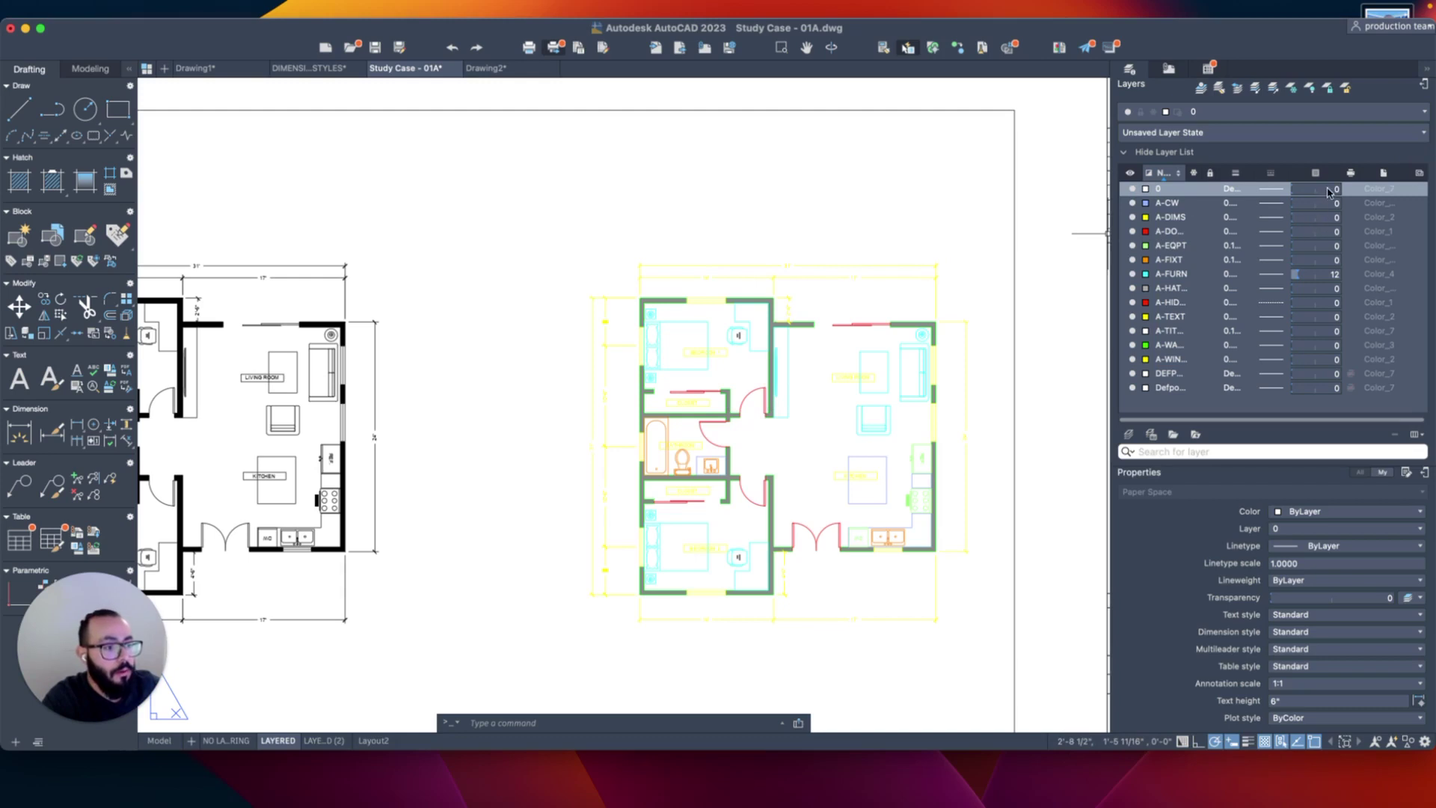
left_click(1334, 275)
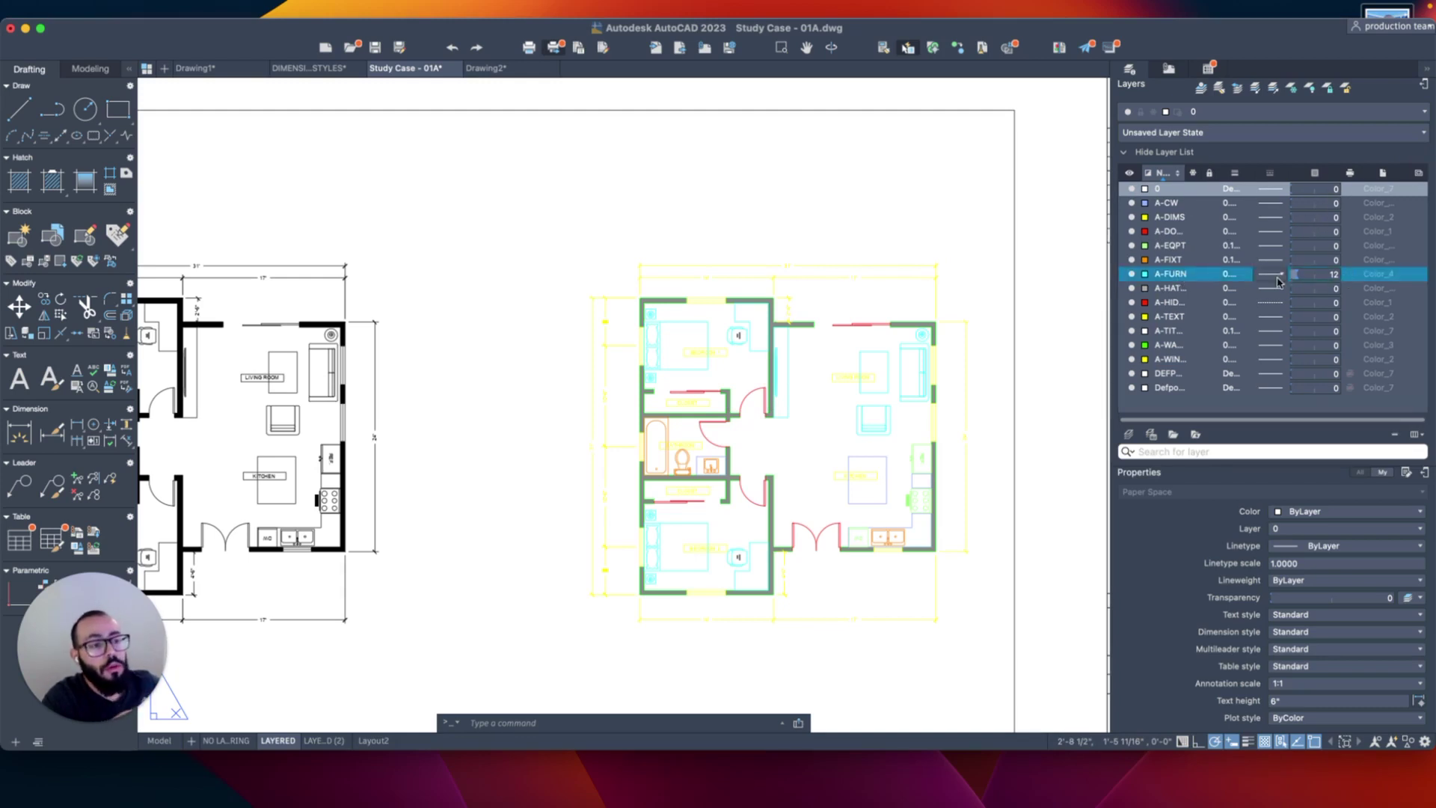
left_click(1131, 275)
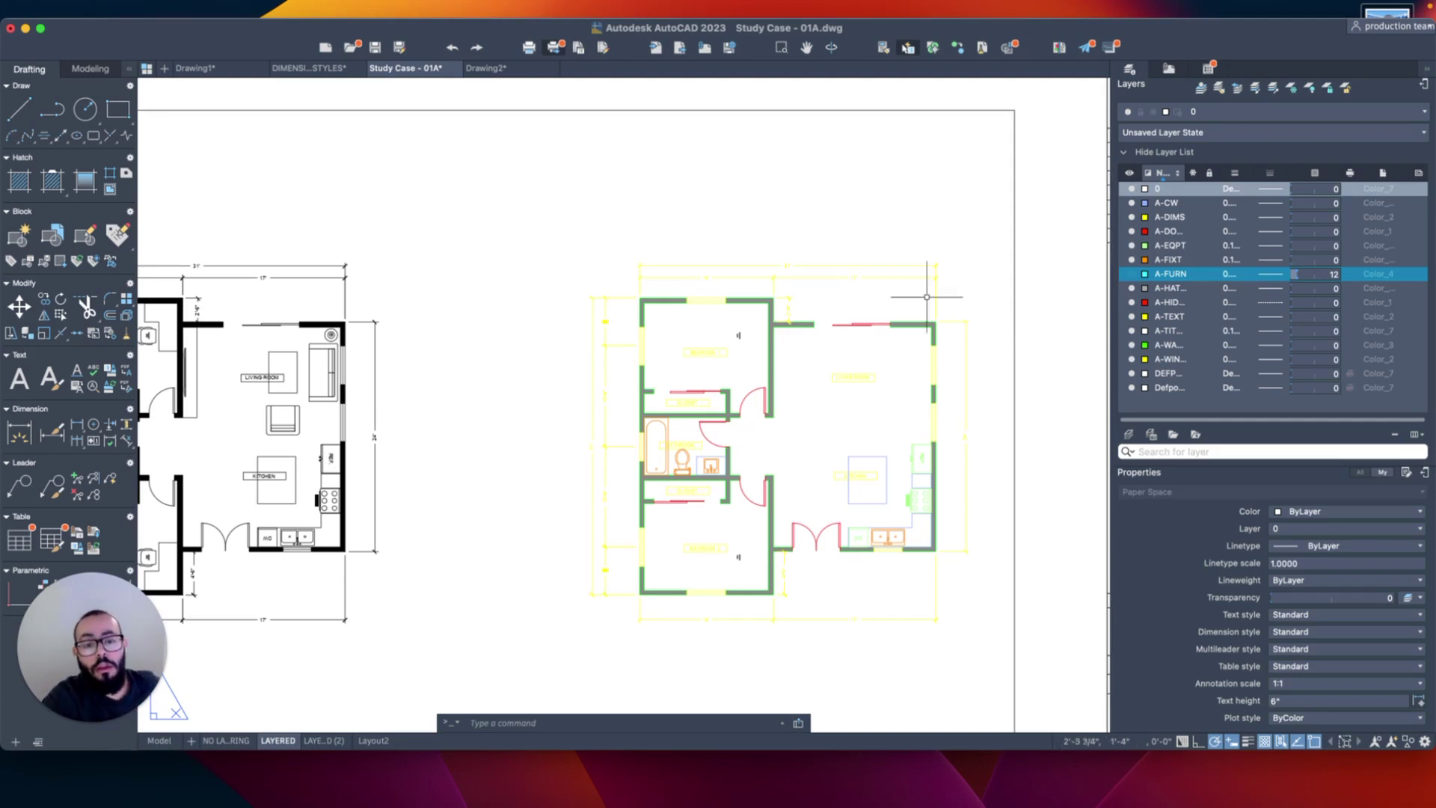
left_click(159, 741)
middle_click_drag(786, 449, 532, 452)
middle_click_drag(533, 322, 579, 337)
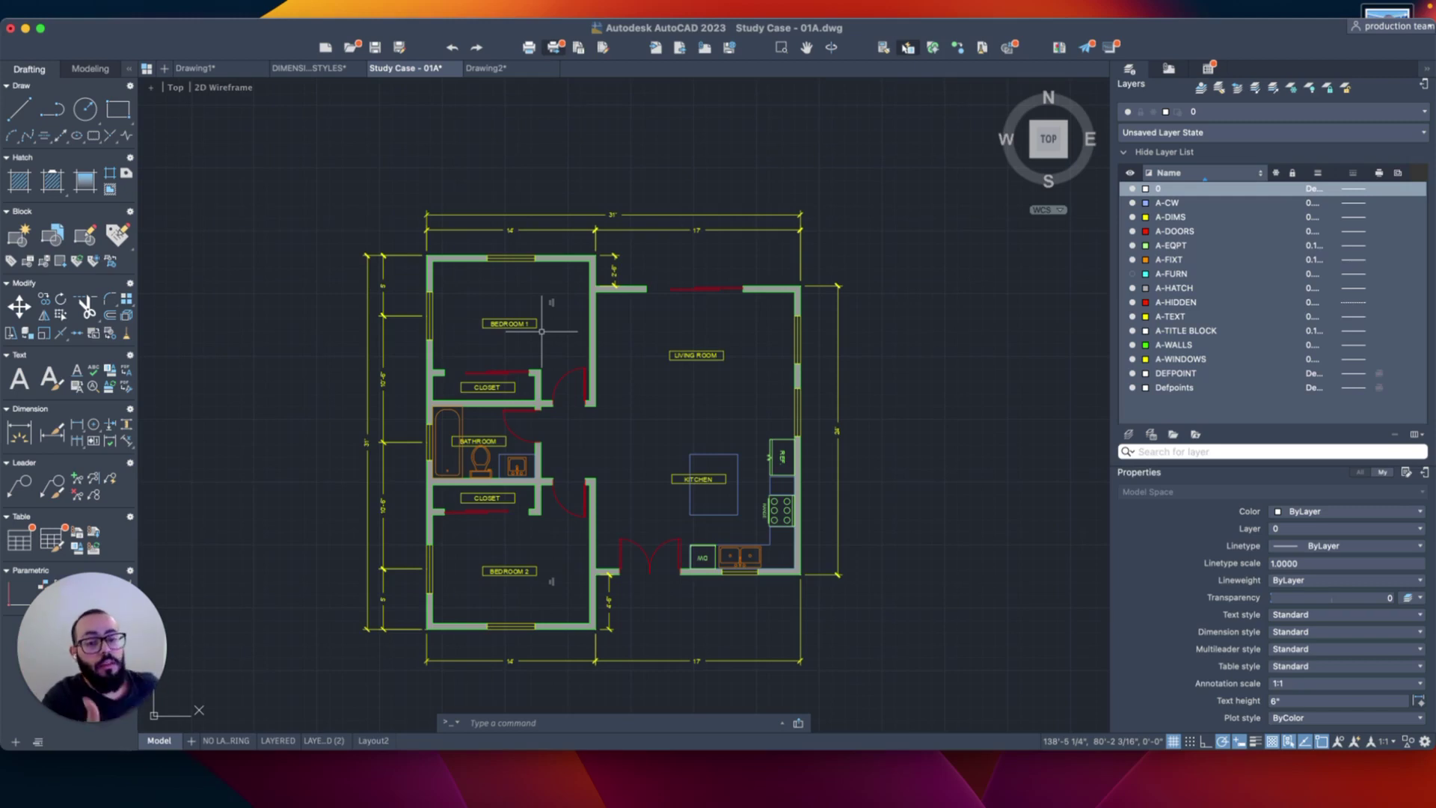
Turn the A-FURN layer back on and freeze it instead
left_click(1133, 275)
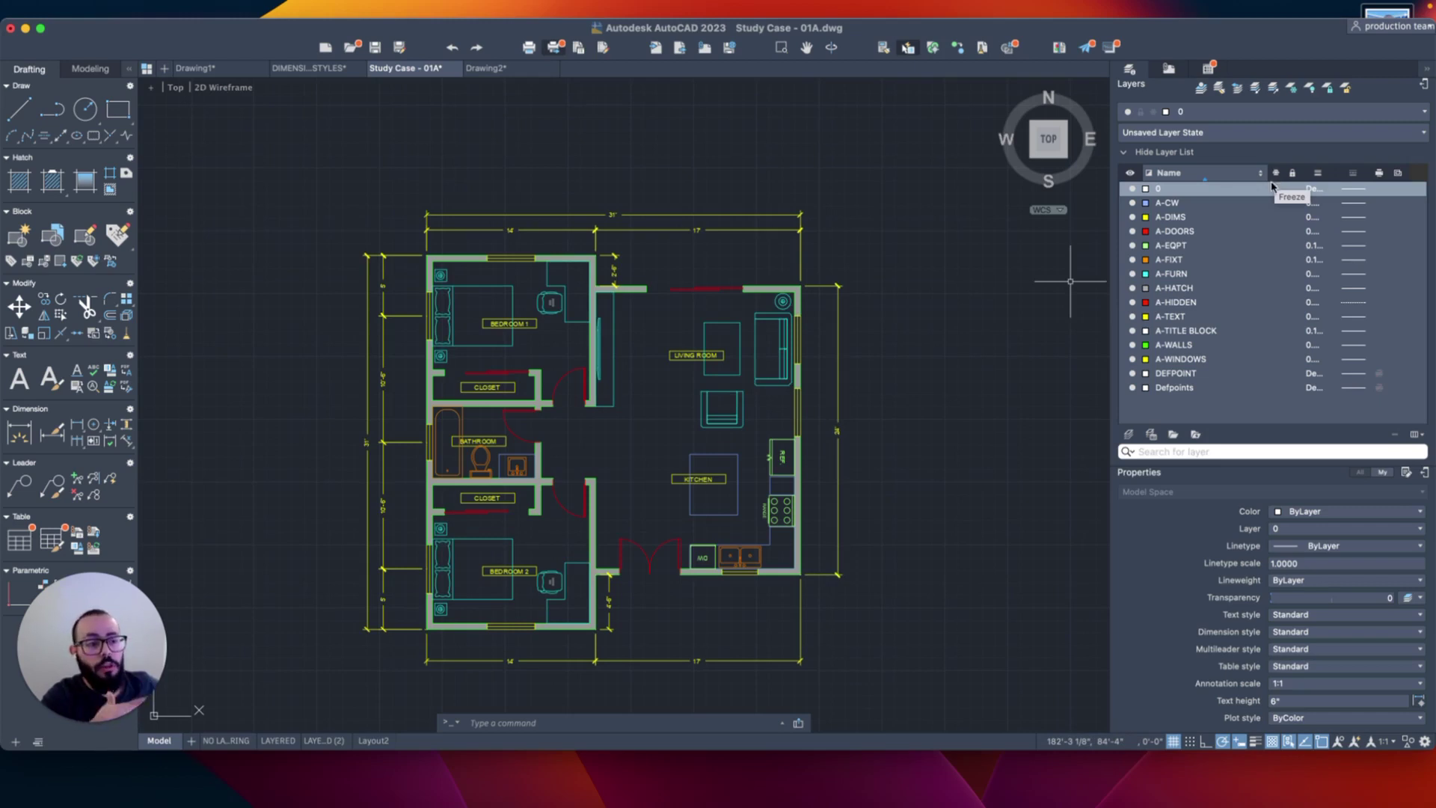
left_click(1210, 275)
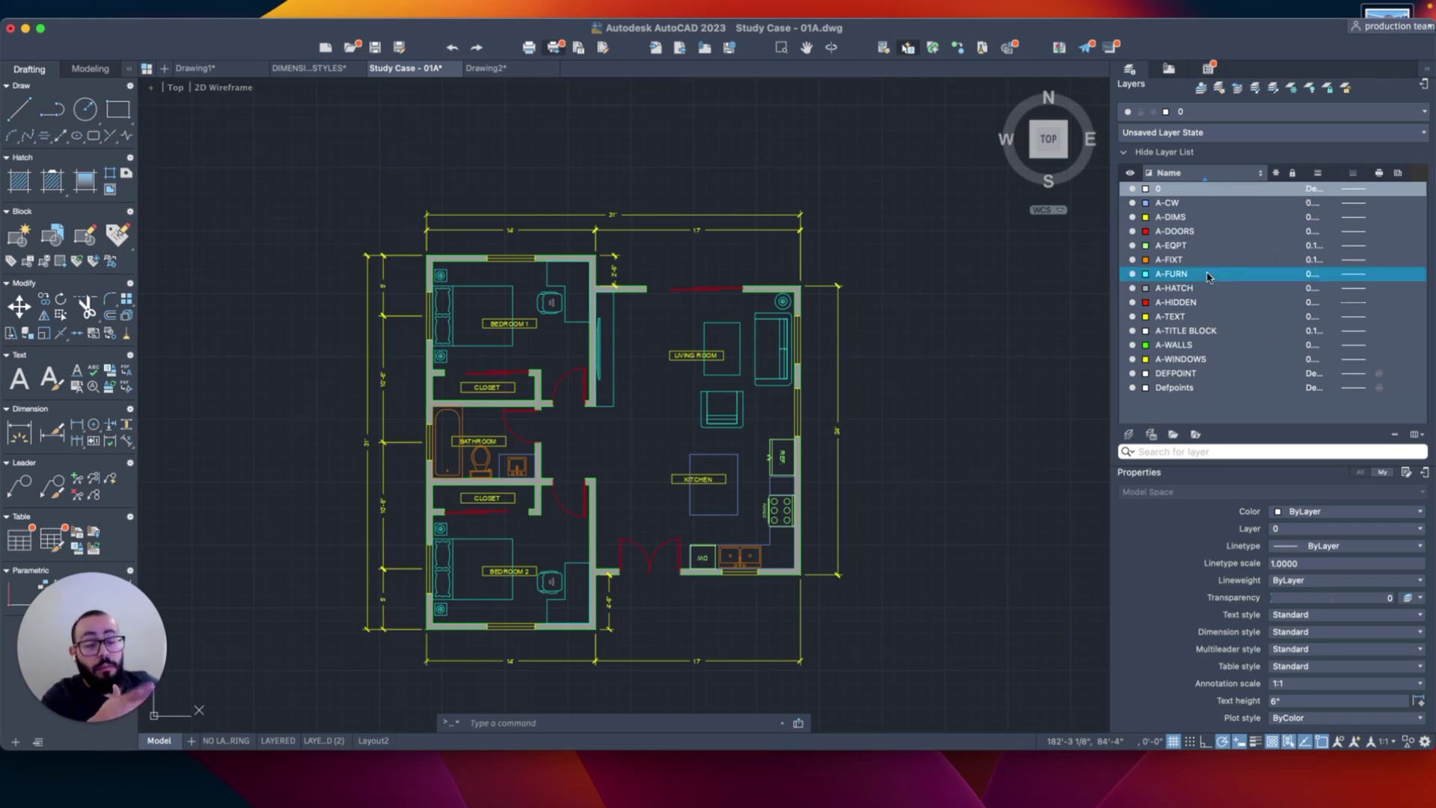
left_click(1276, 275)
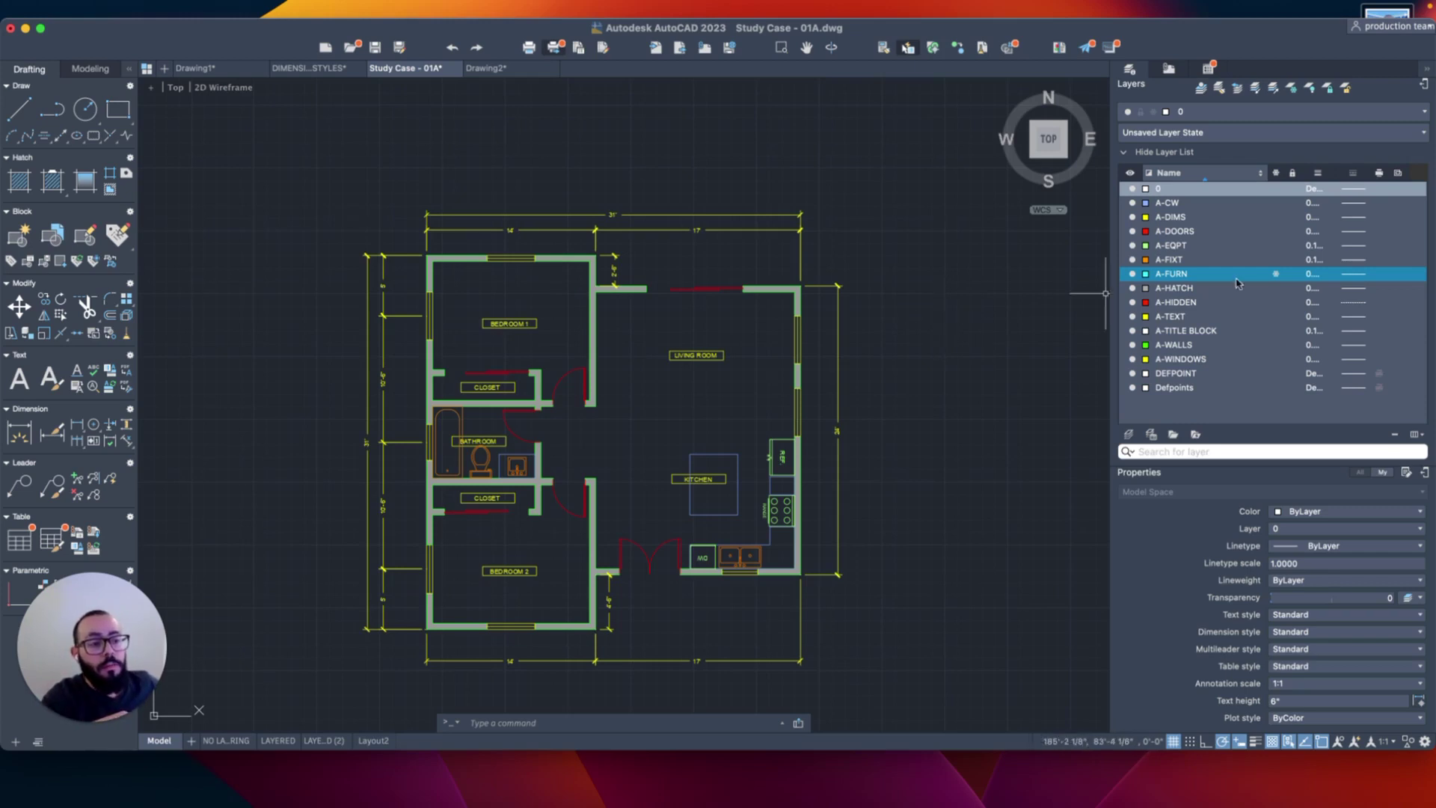
Thaw the A-FURN layer and inspect the furniture in the model space floor plan
left_click(1276, 275)
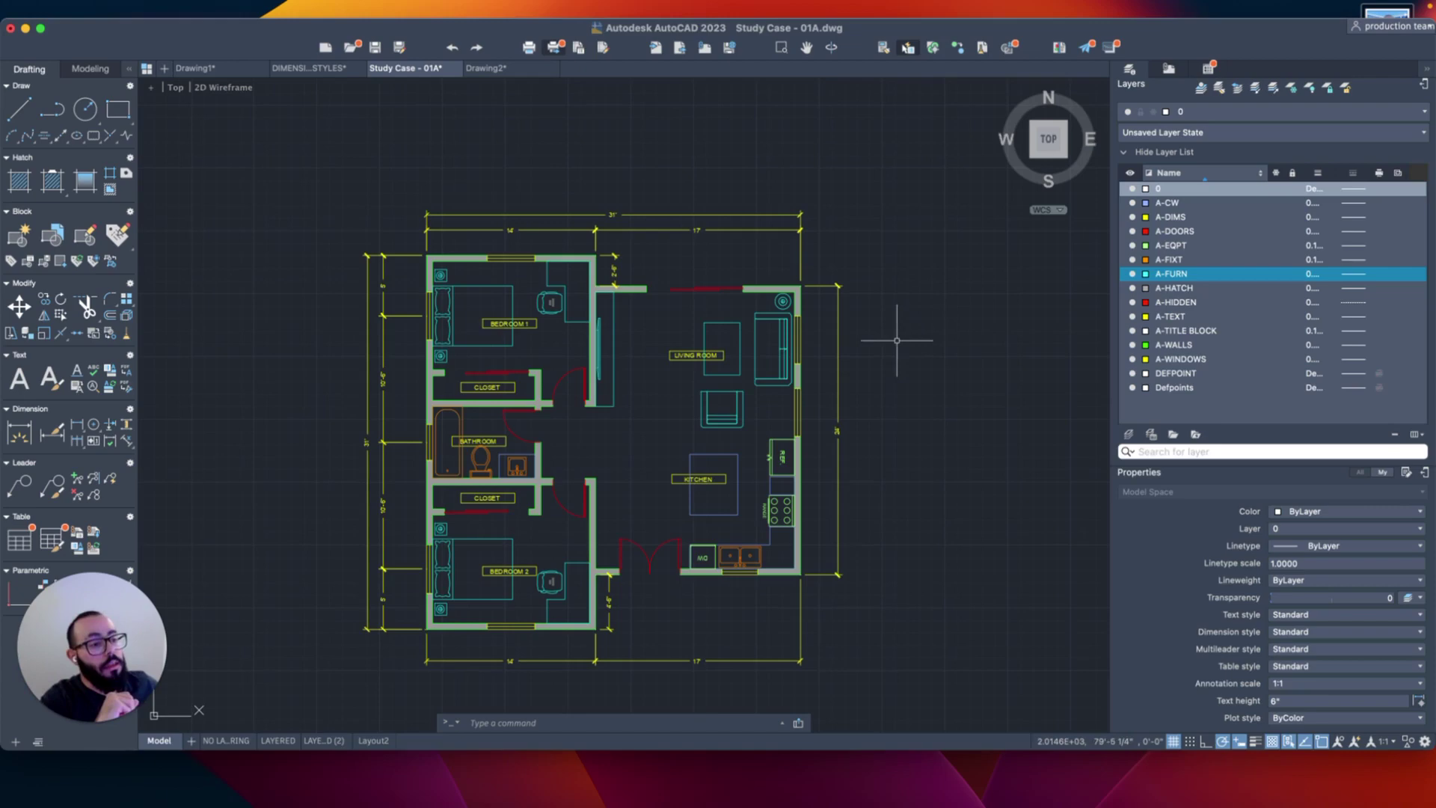
middle_click_drag(597, 374, 645, 379)
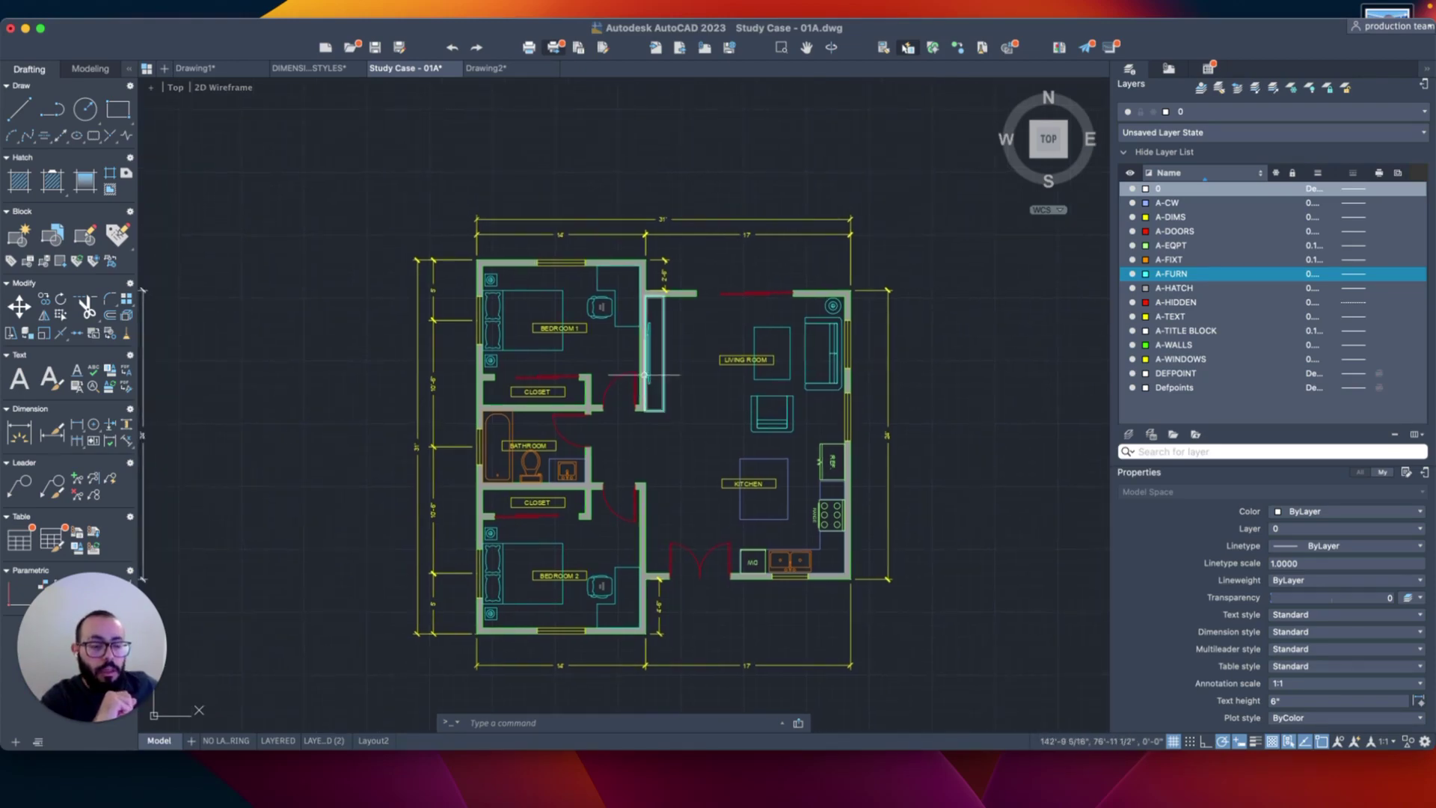
scroll(594, 516, "up", 5)
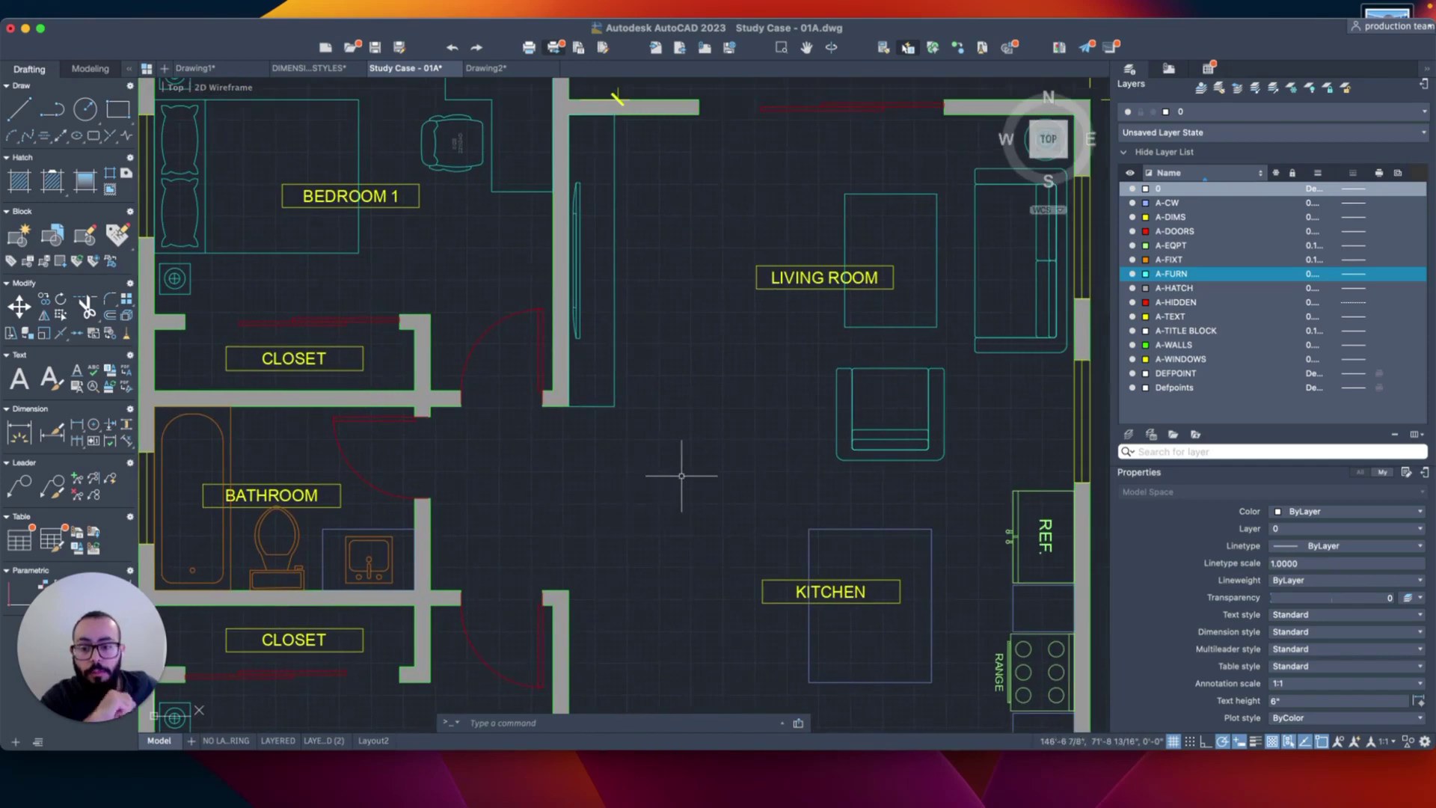
scroll(682, 476, "down", 4)
scroll(616, 456, "up", 5)
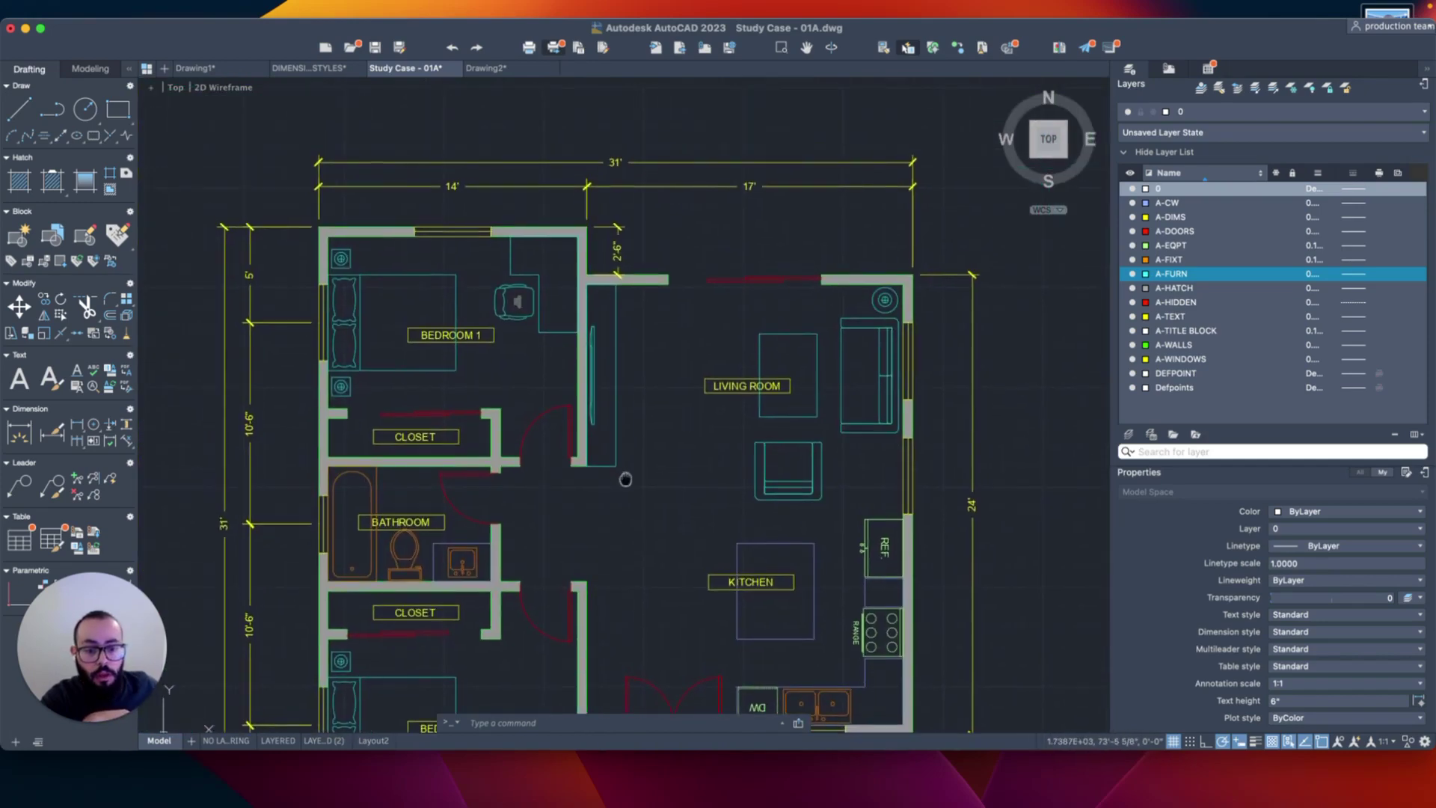
Switch to the LAYERED layout and view the unlayered and colored floor plans side by side on the sheet
left_click(324, 741)
left_click(277, 741)
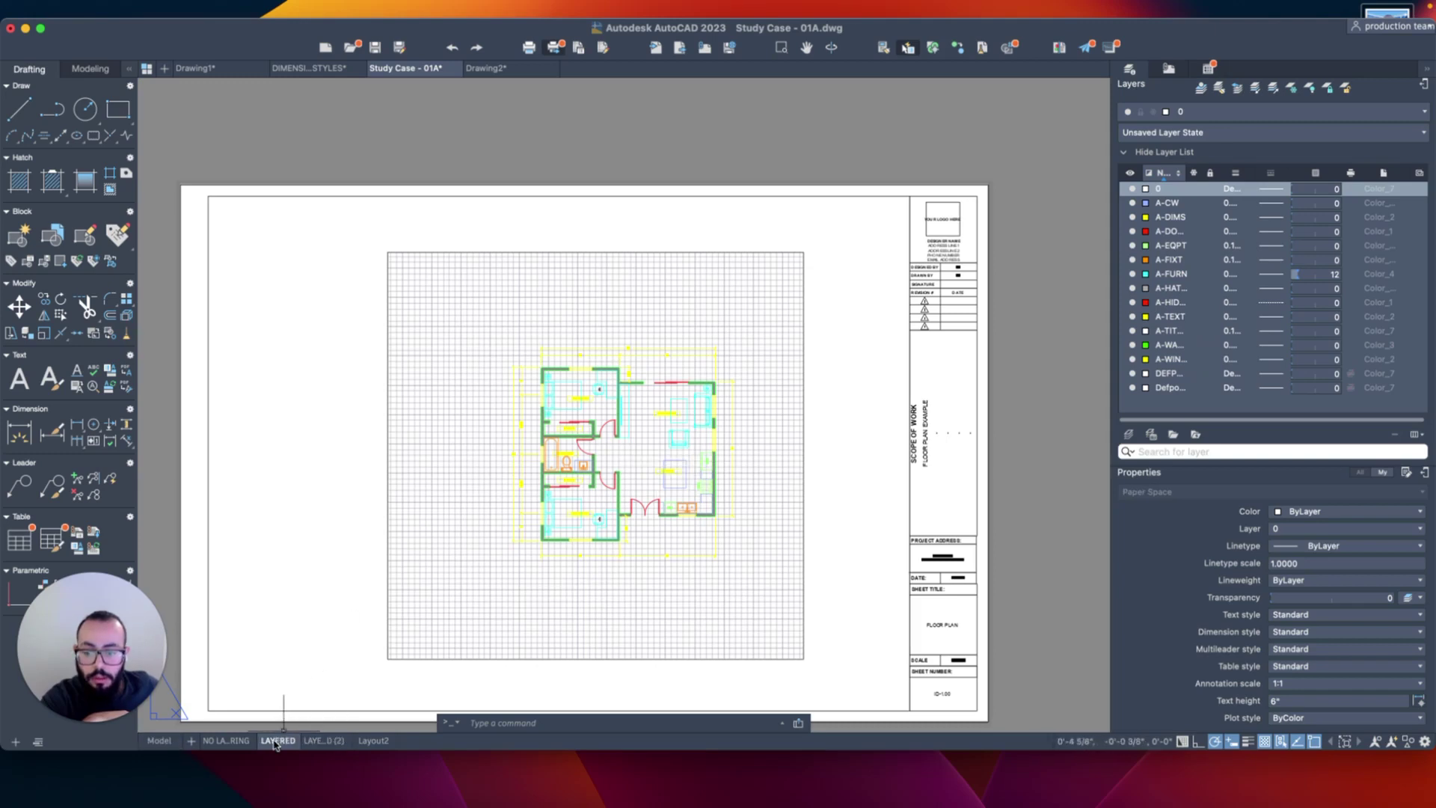
scroll(572, 381, "up", 5)
scroll(572, 381, "down", 8)
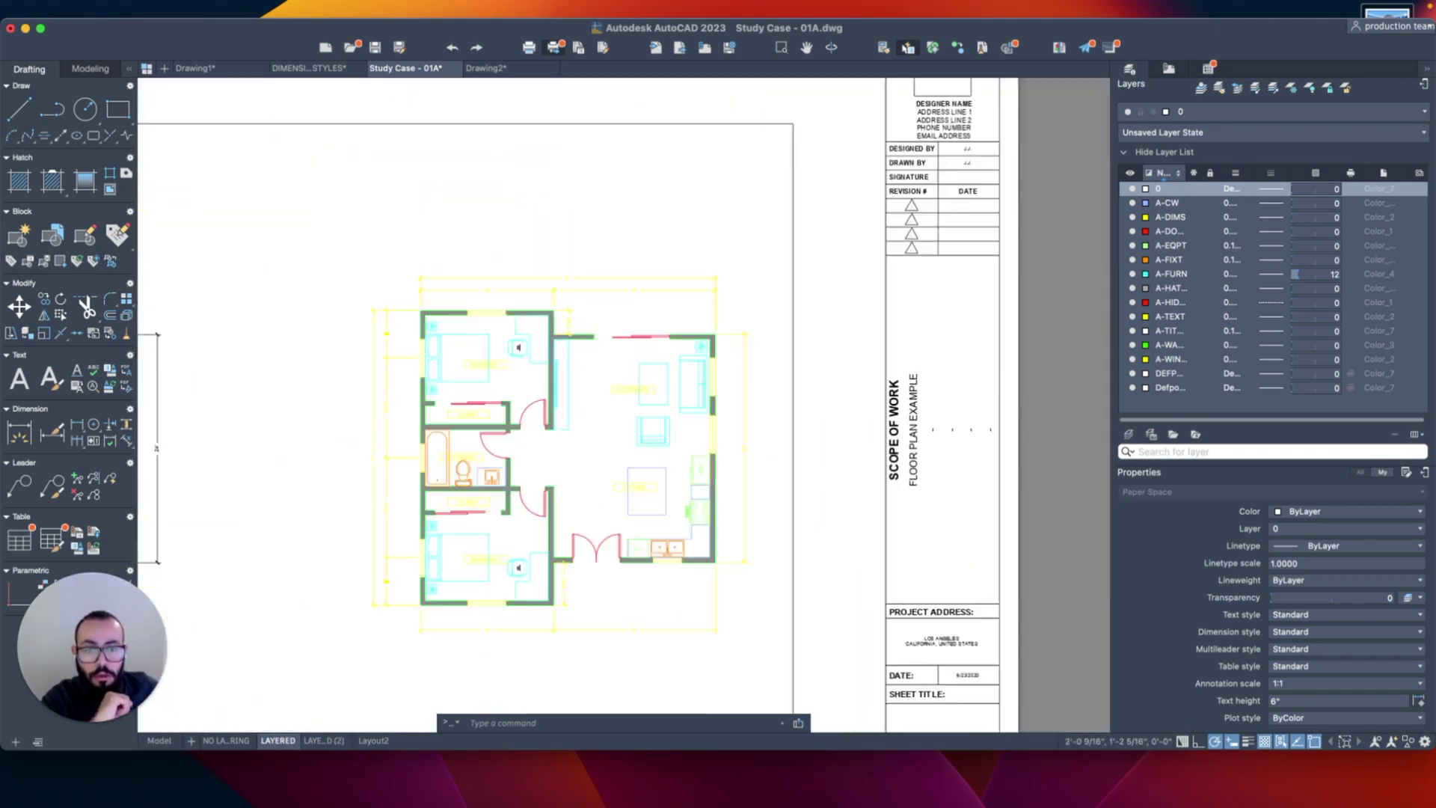
scroll(523, 378, "up", 2)
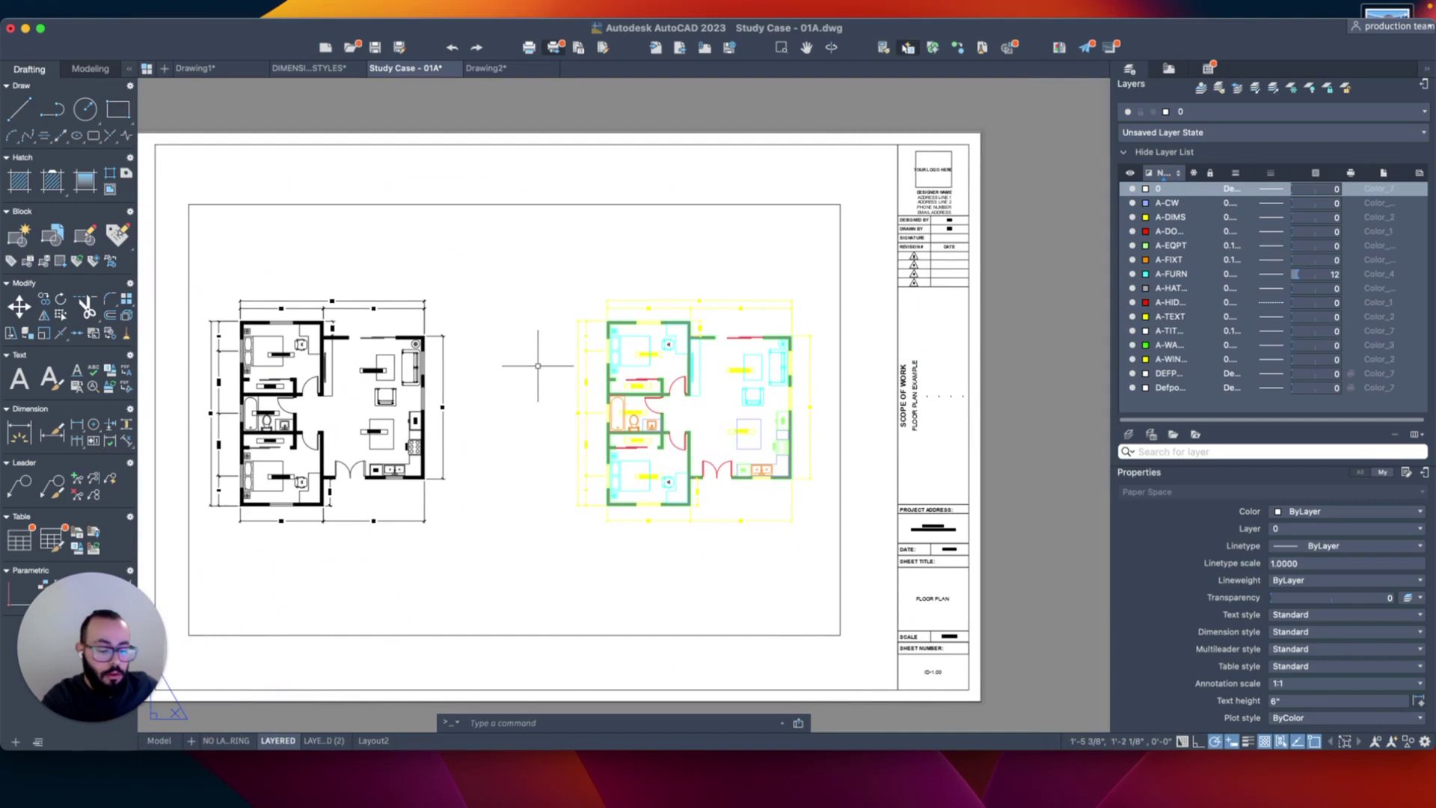
Set the paper space background color to Black in the application preferences
type("op")
key("Return")
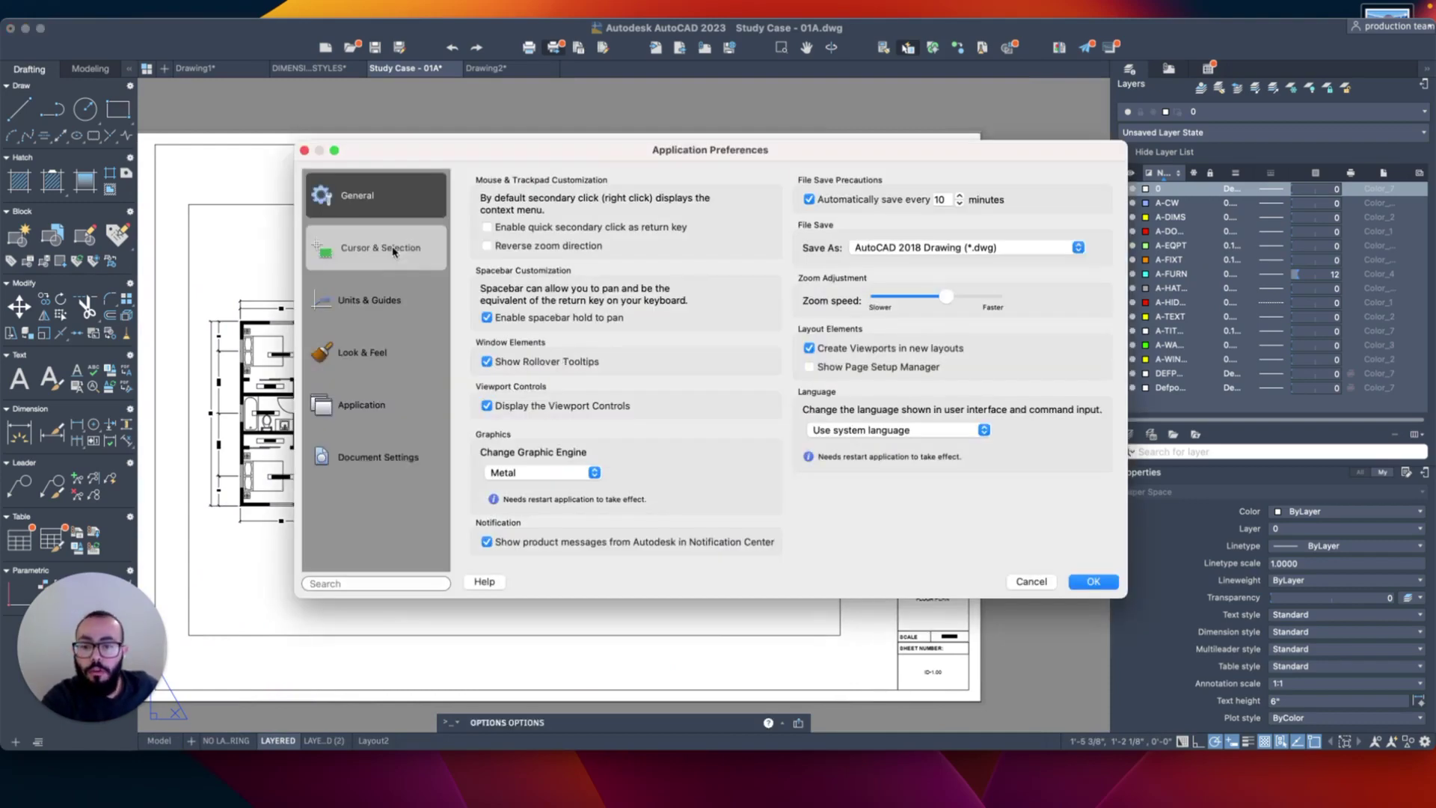
left_click(393, 250)
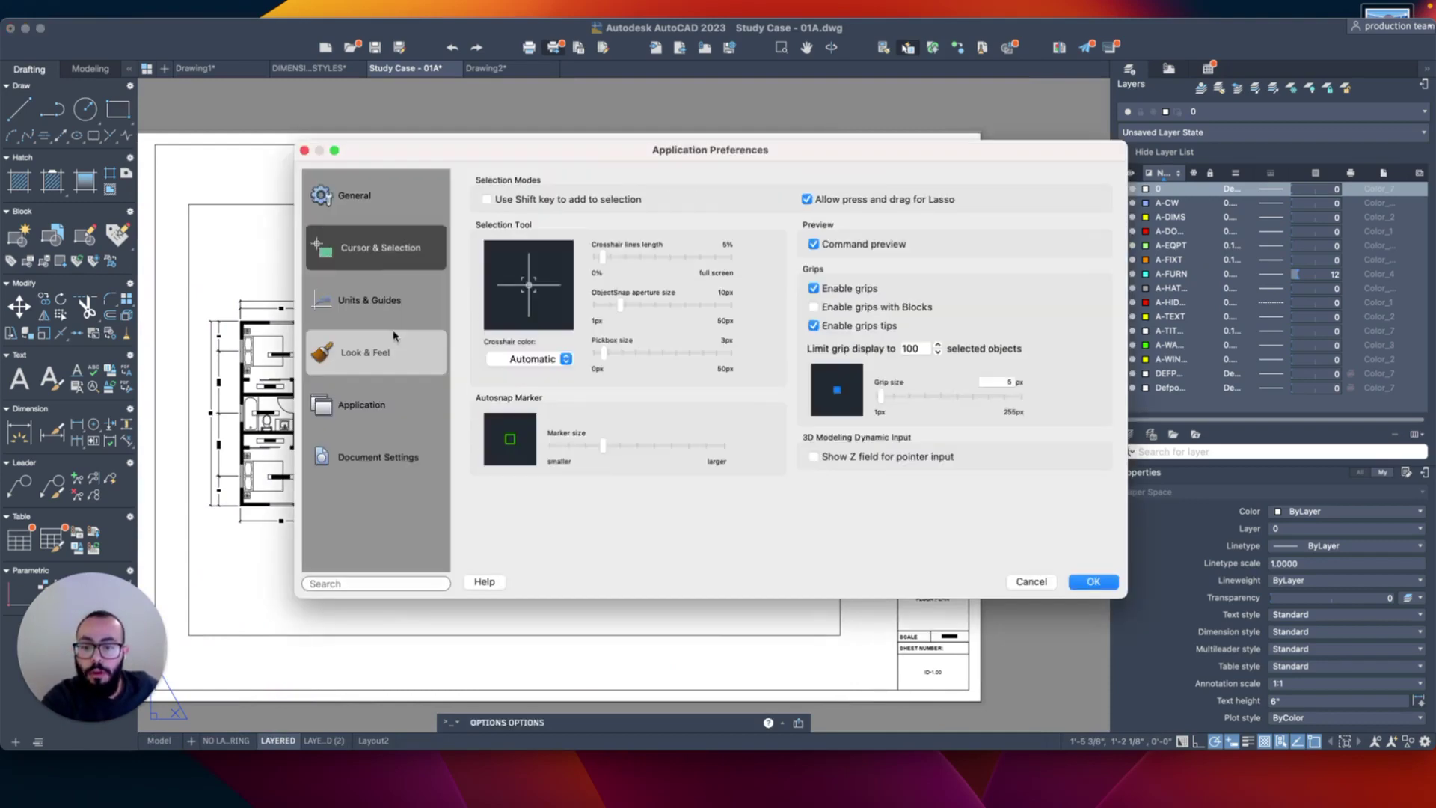
left_click(365, 352)
left_click(681, 249)
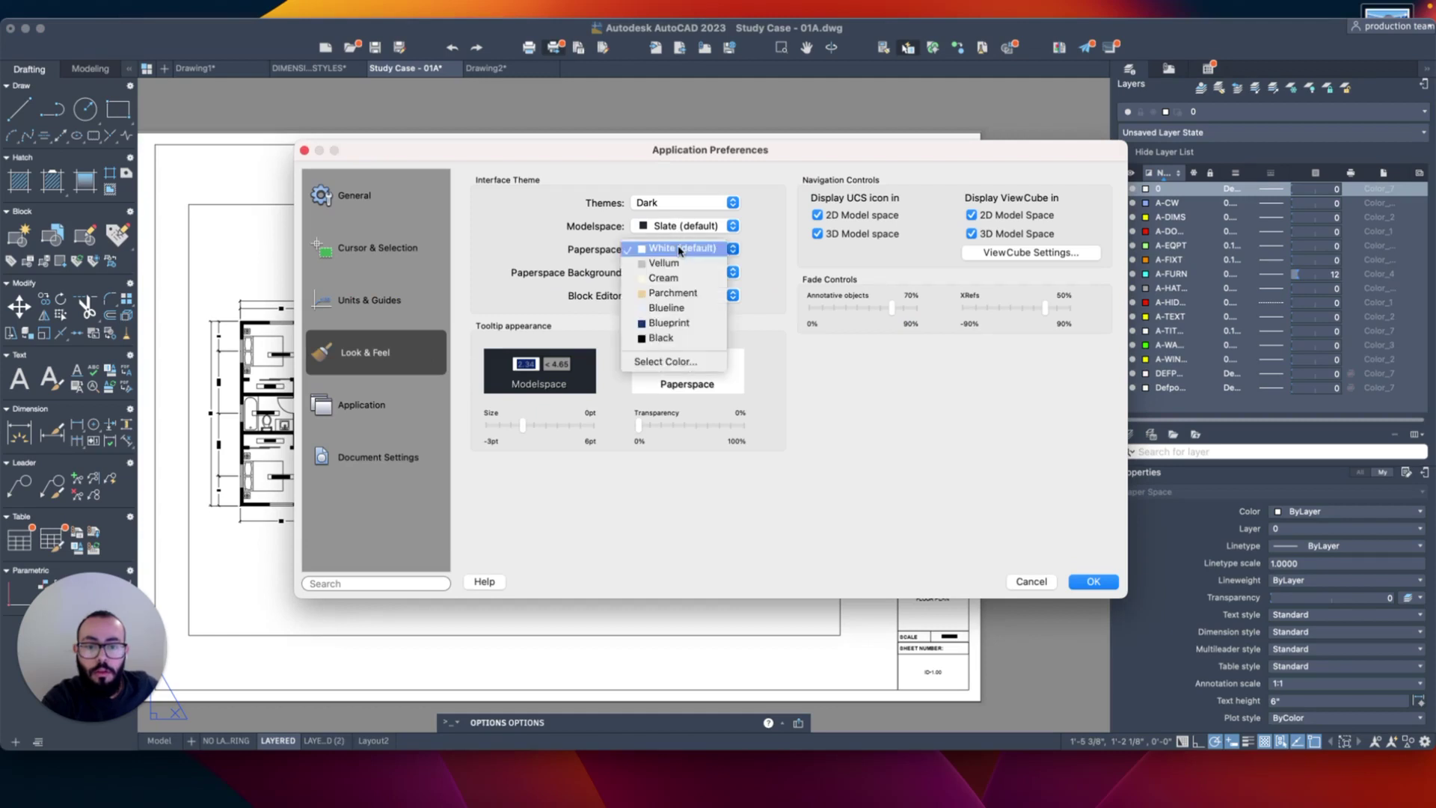
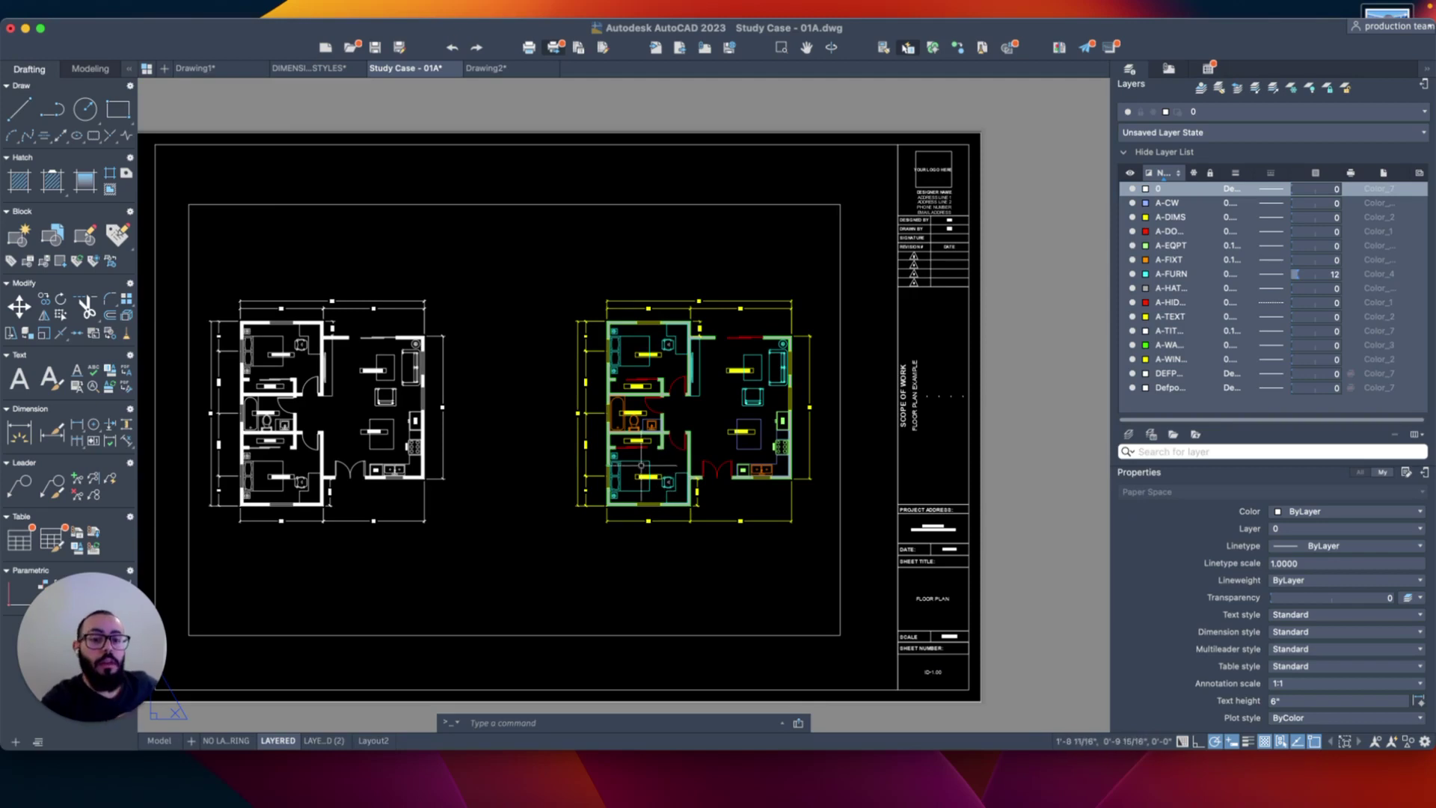
Widen the Layers palette so that its layer names and property columns have more room
middle_click_drag(649, 423, 636, 439)
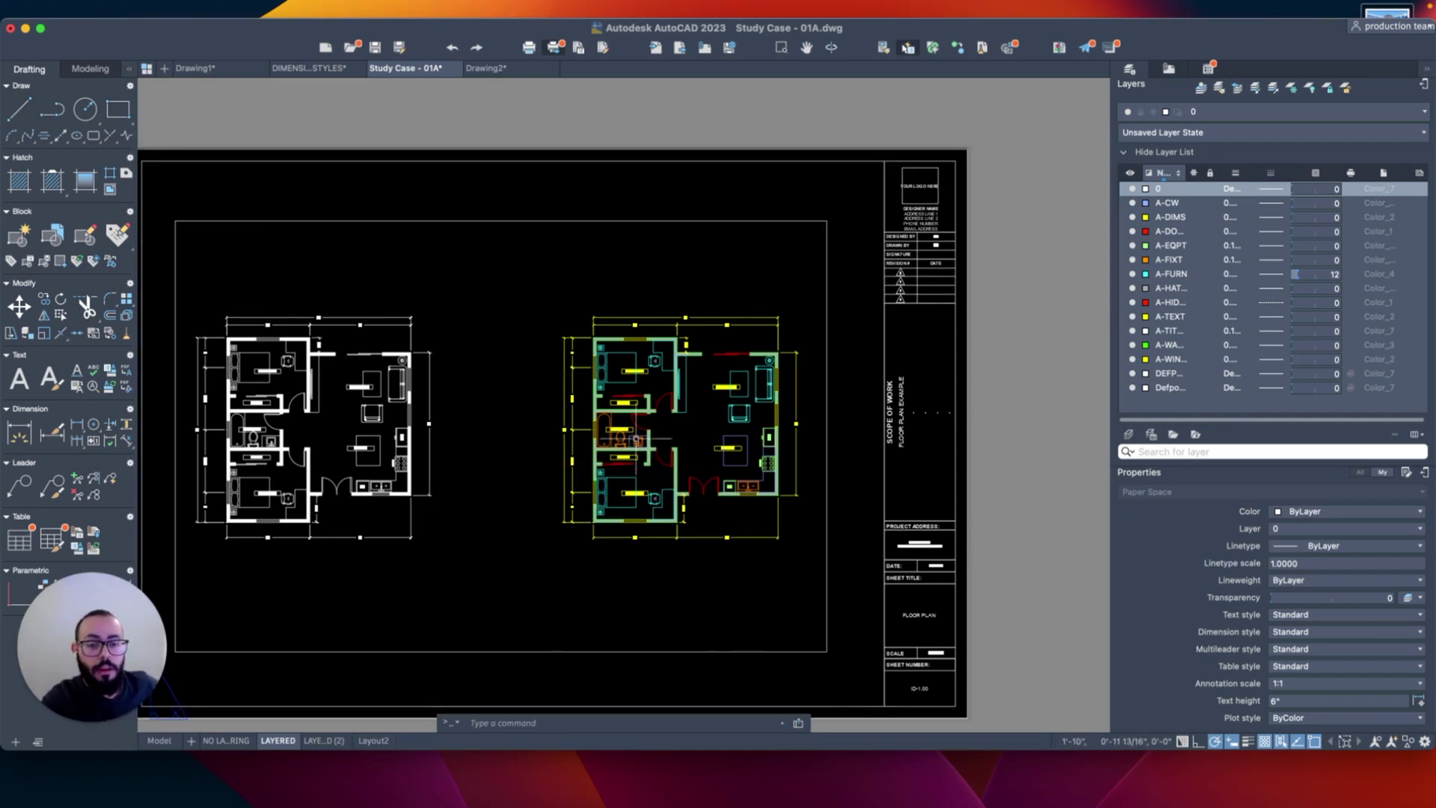
scroll(682, 384, "up", 6)
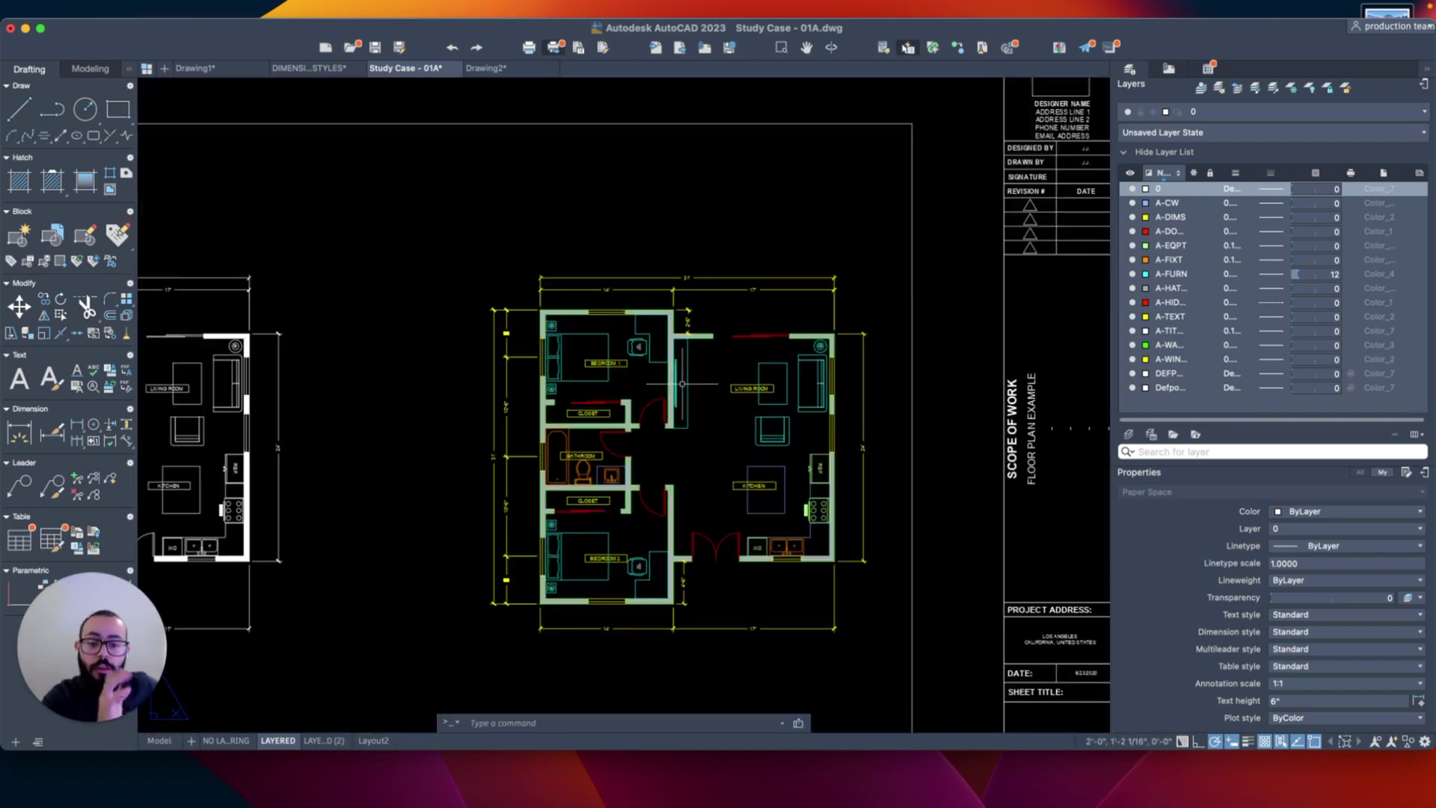
middle_click_drag(655, 377, 590, 474)
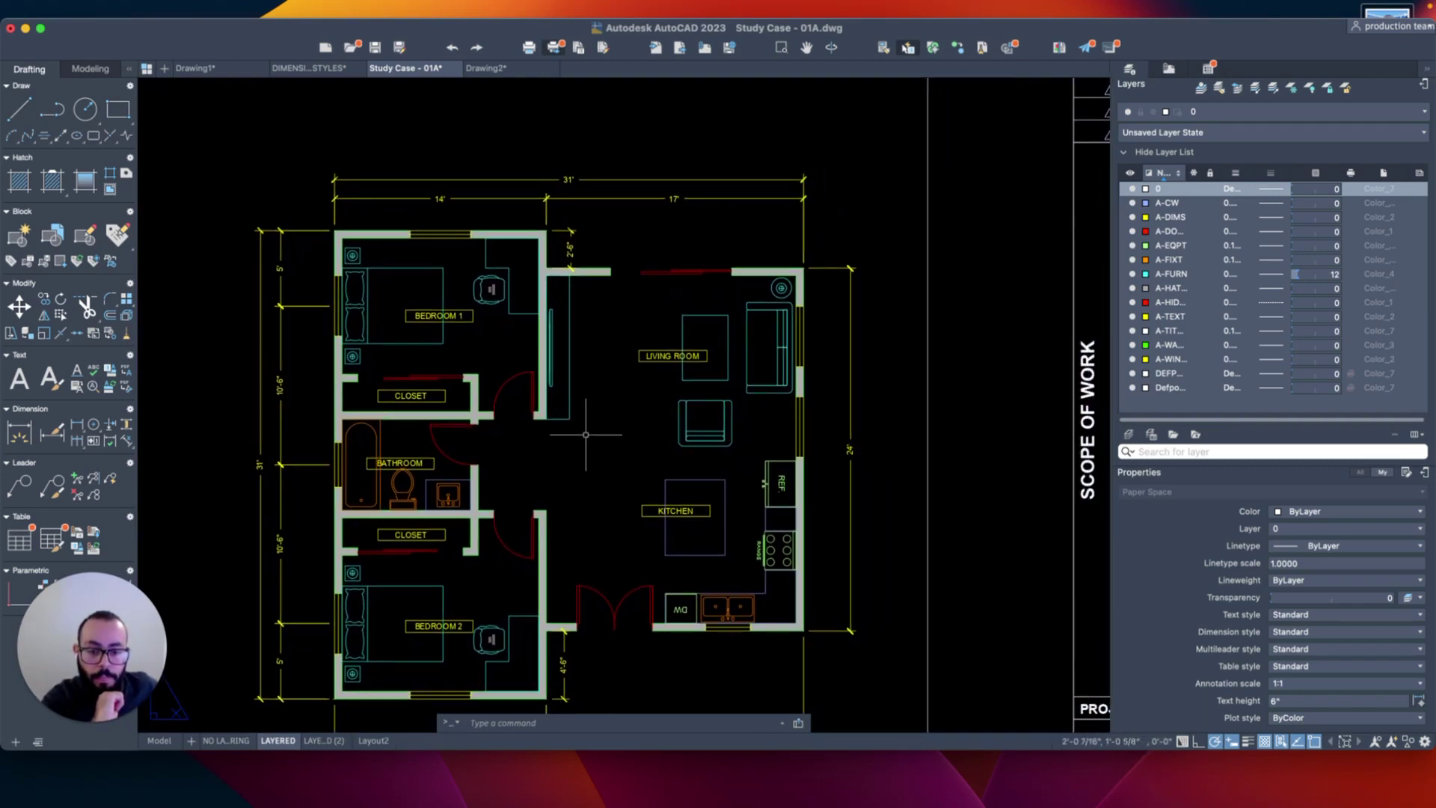
scroll(577, 449, "up", 2)
scroll(658, 346, "up", 4)
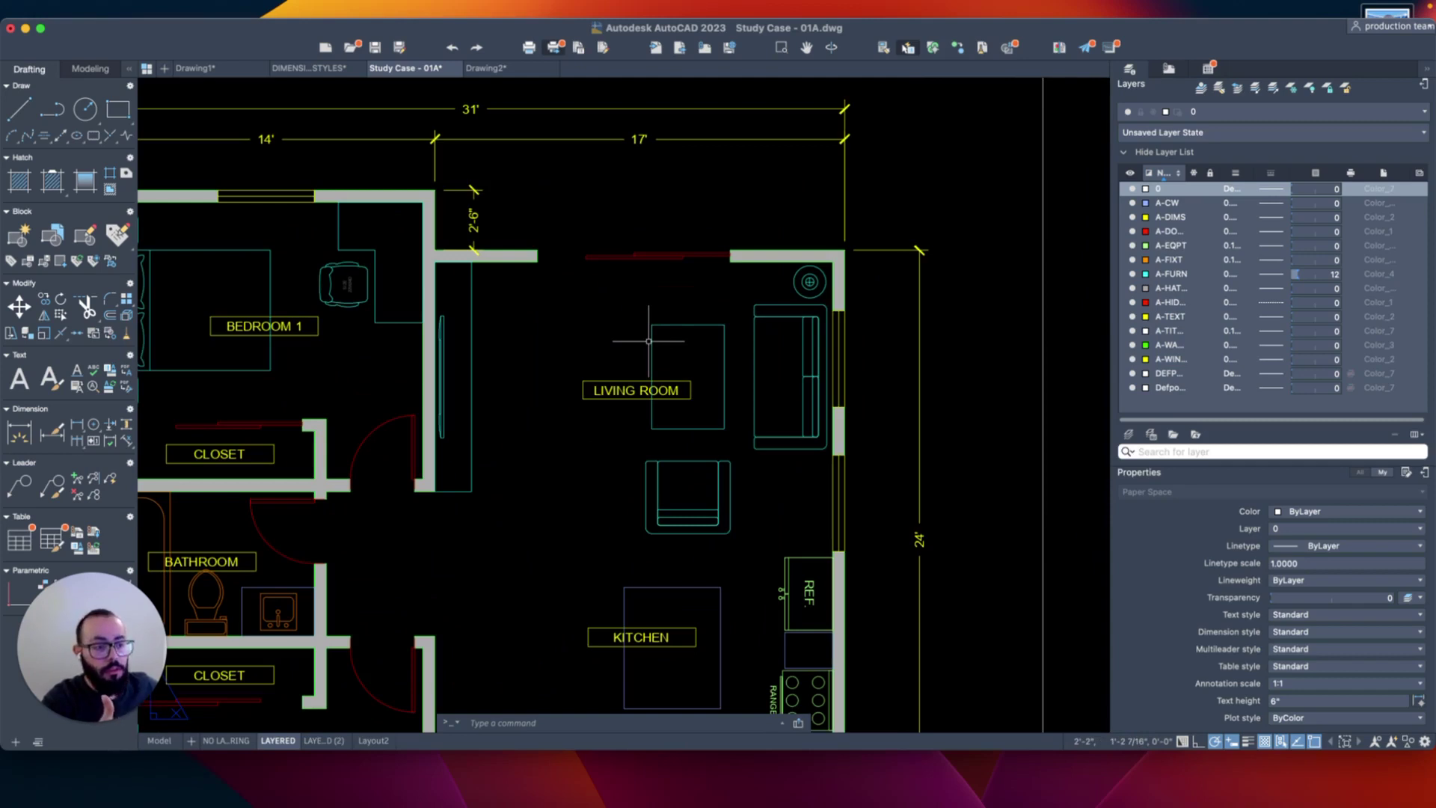
mouse_move(632, 340)
middle_mouse_down()
mouse_move(683, 314)
mouse_move(642, 333)
mouse_move(603, 314)
mouse_move(577, 346)
middle_mouse_up()
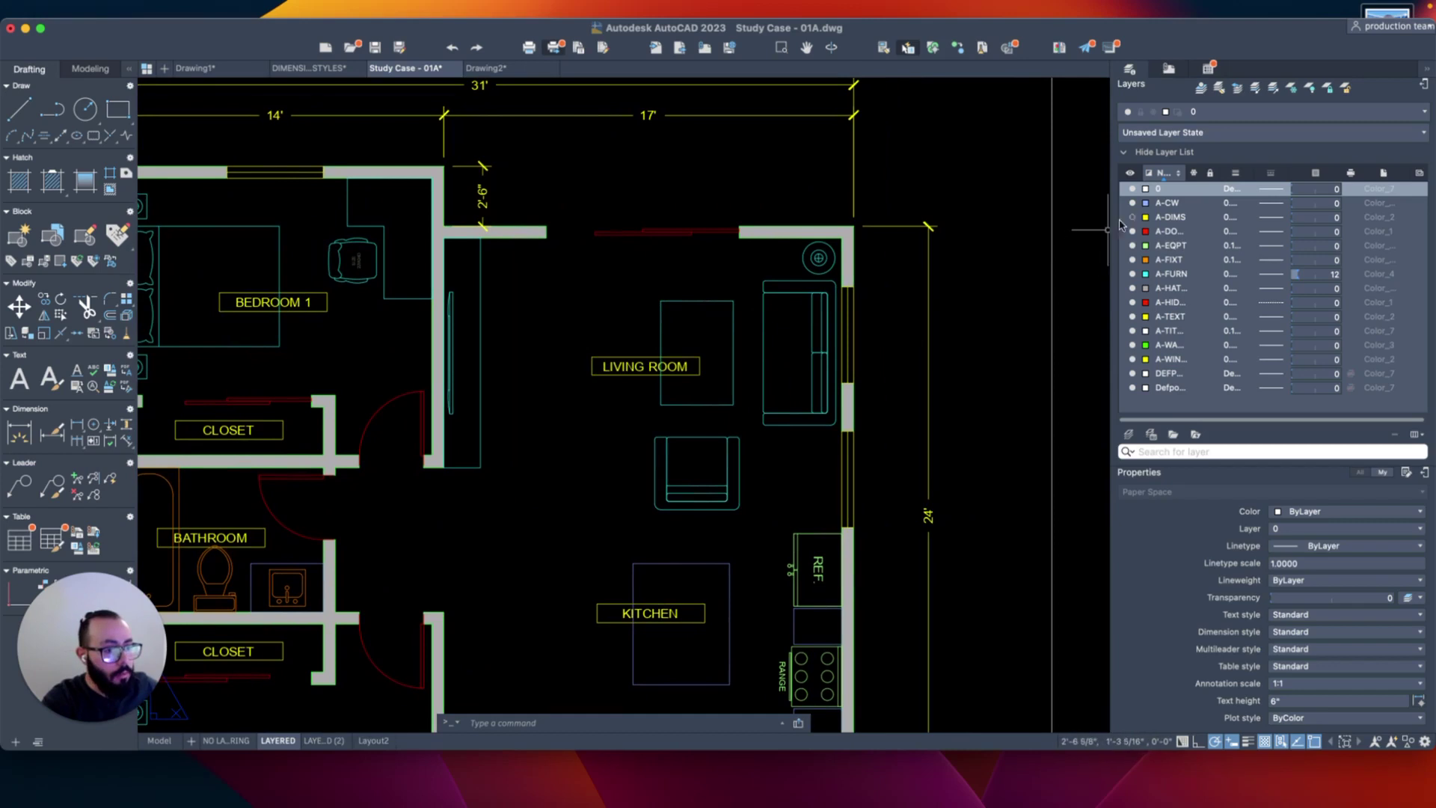
left_click_drag(1110, 230, 1092, 230)
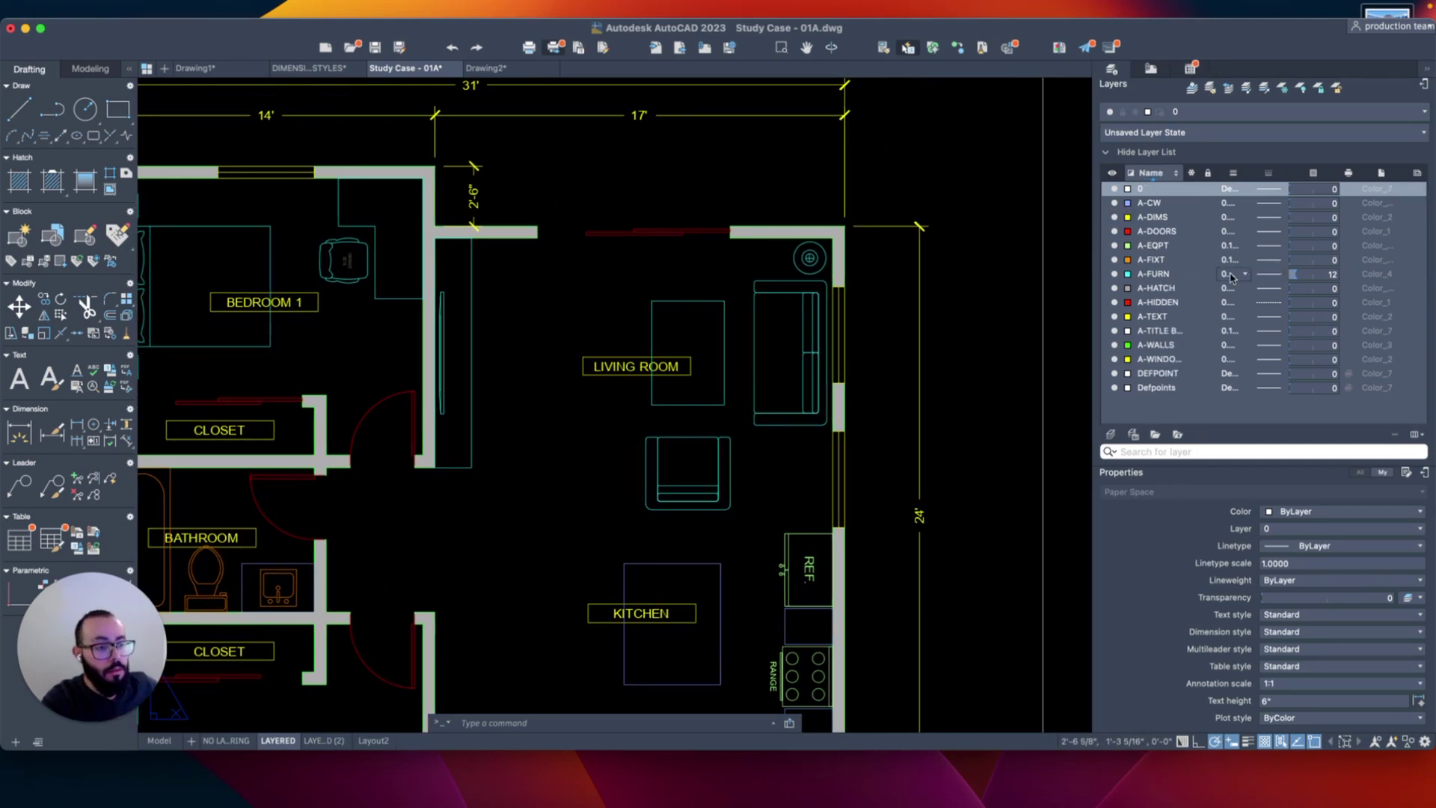
Try the DASHED linetype on the A-FURN layer and replace it with HIDDEN2
left_click(1274, 275)
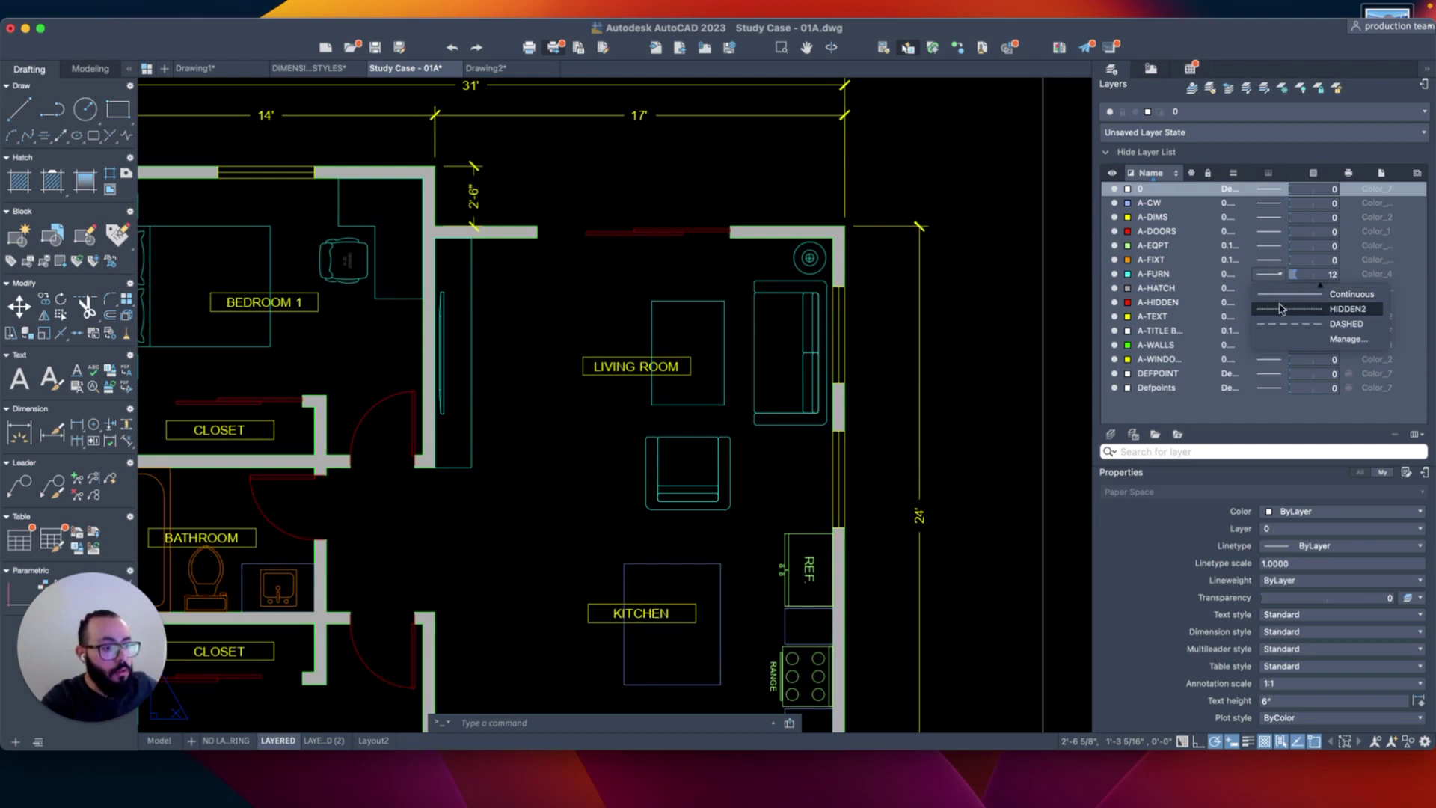
left_click(1339, 324)
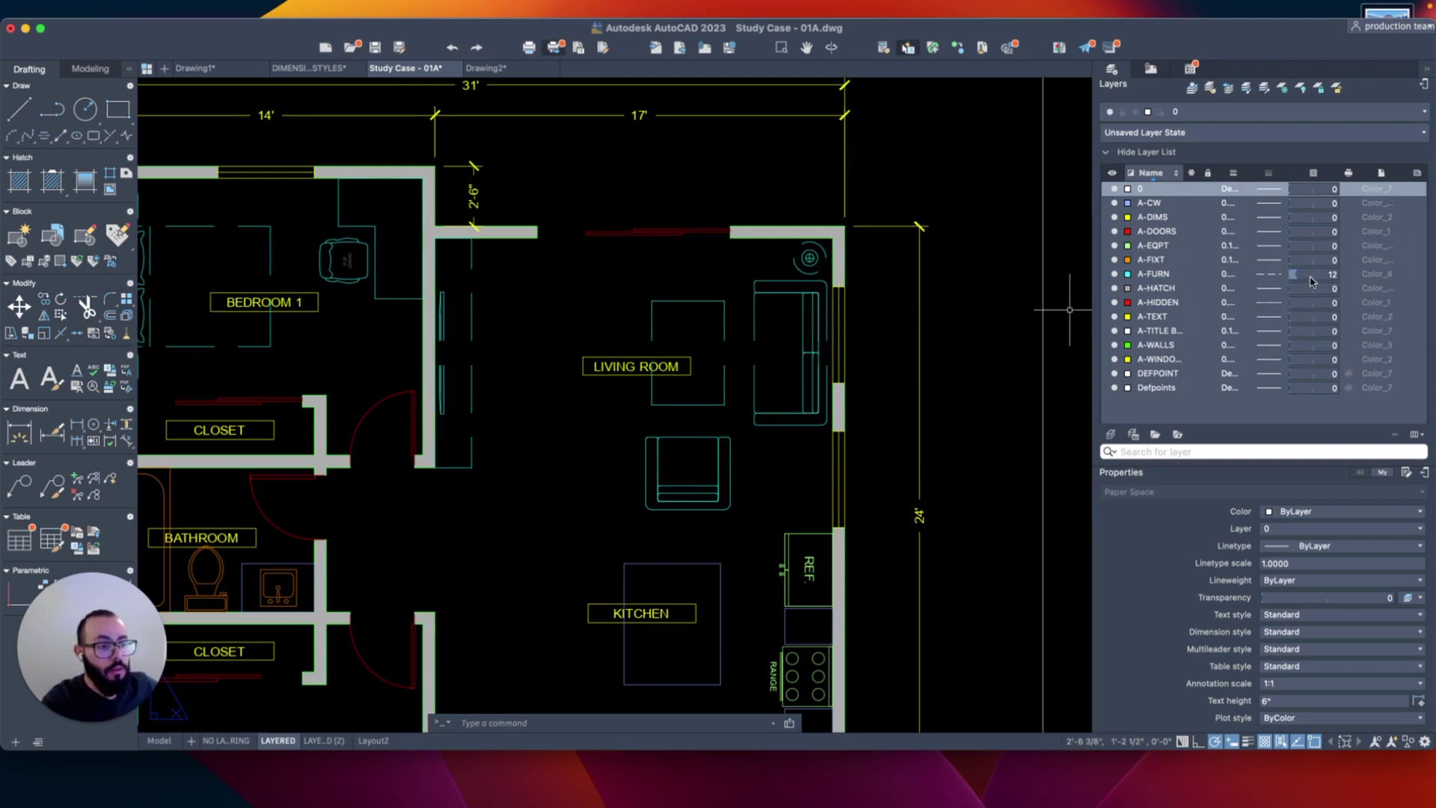
left_click(1277, 275)
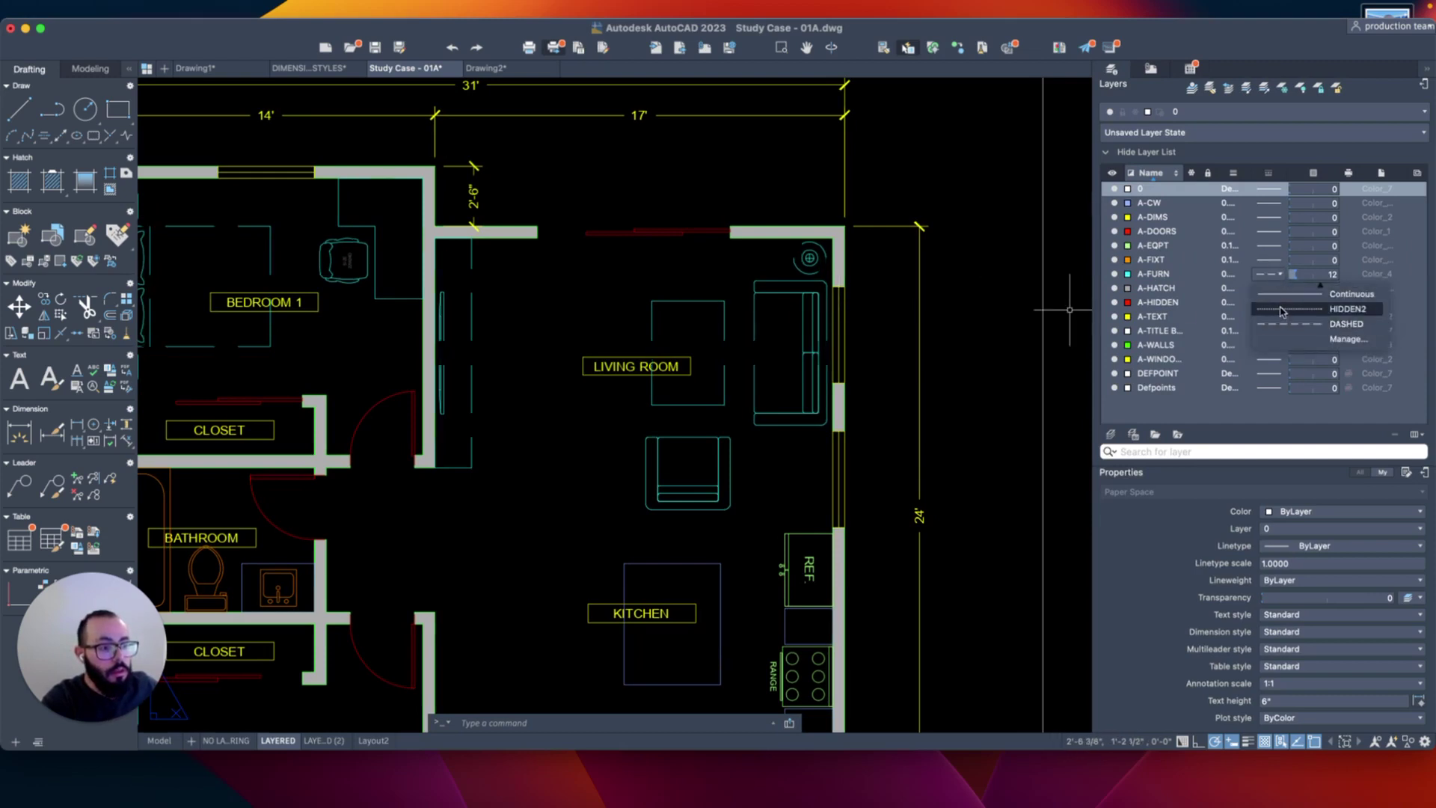
left_click(1285, 309)
middle_click_drag(613, 327, 784, 329)
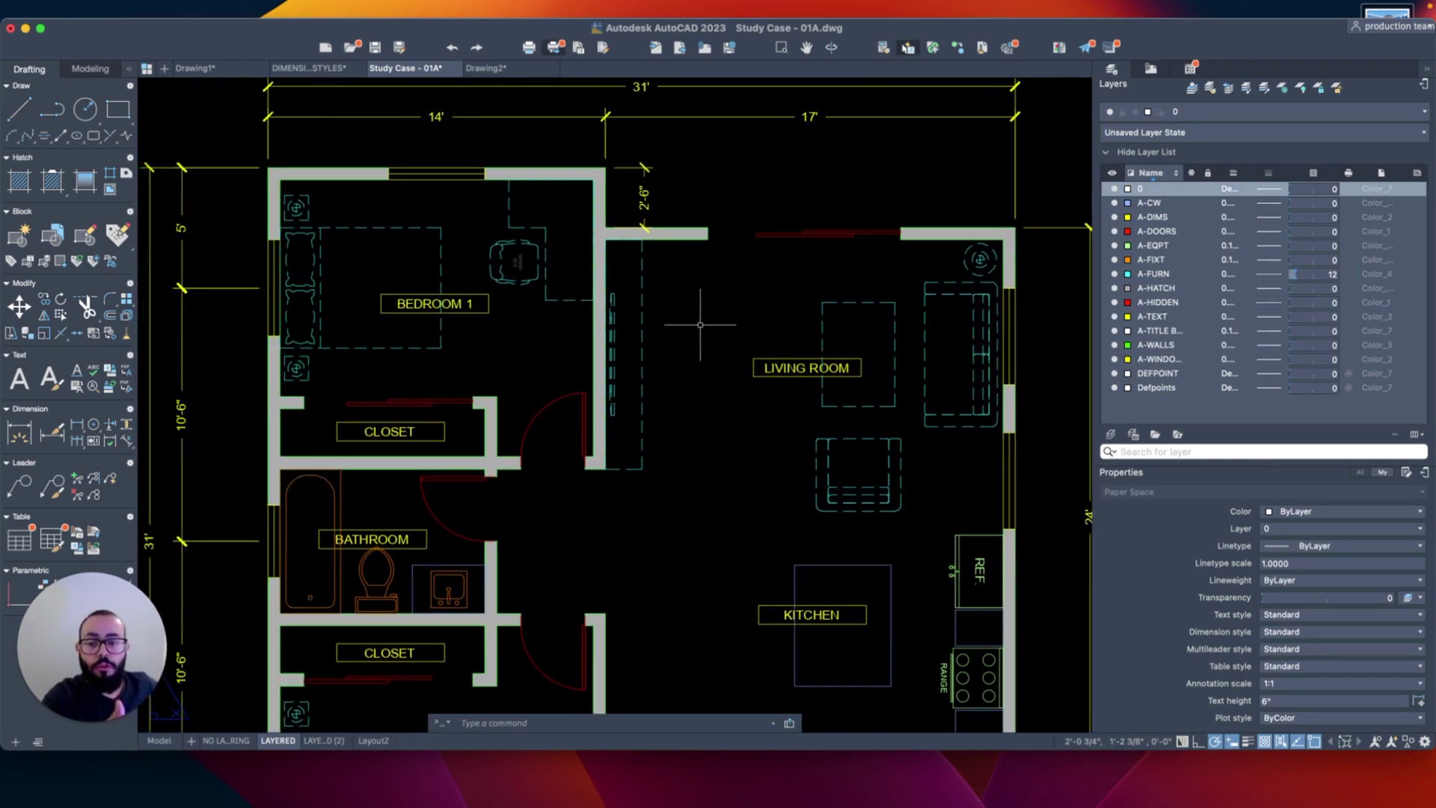
middle_click_drag(706, 343, 632, 321)
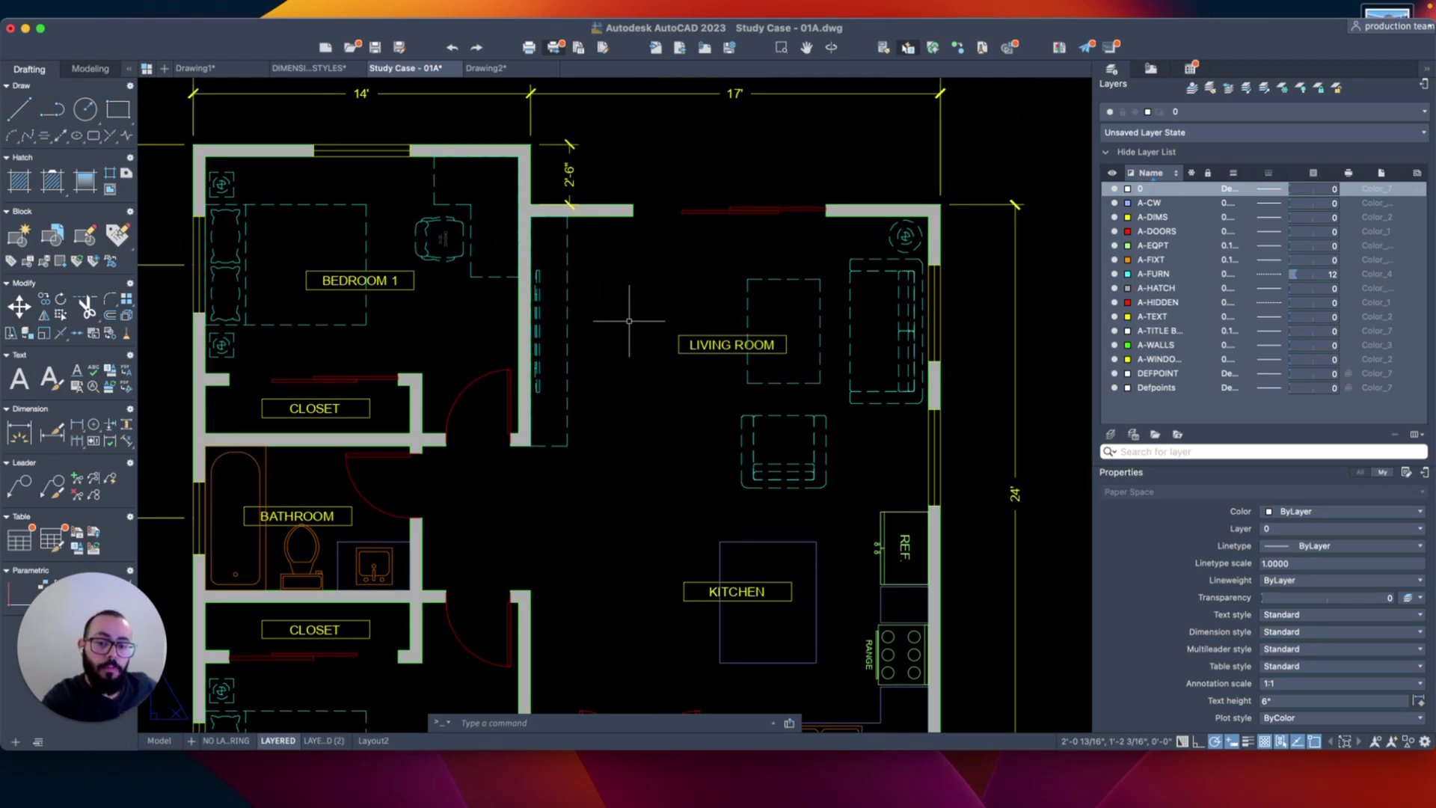
scroll(591, 350, "up", 2)
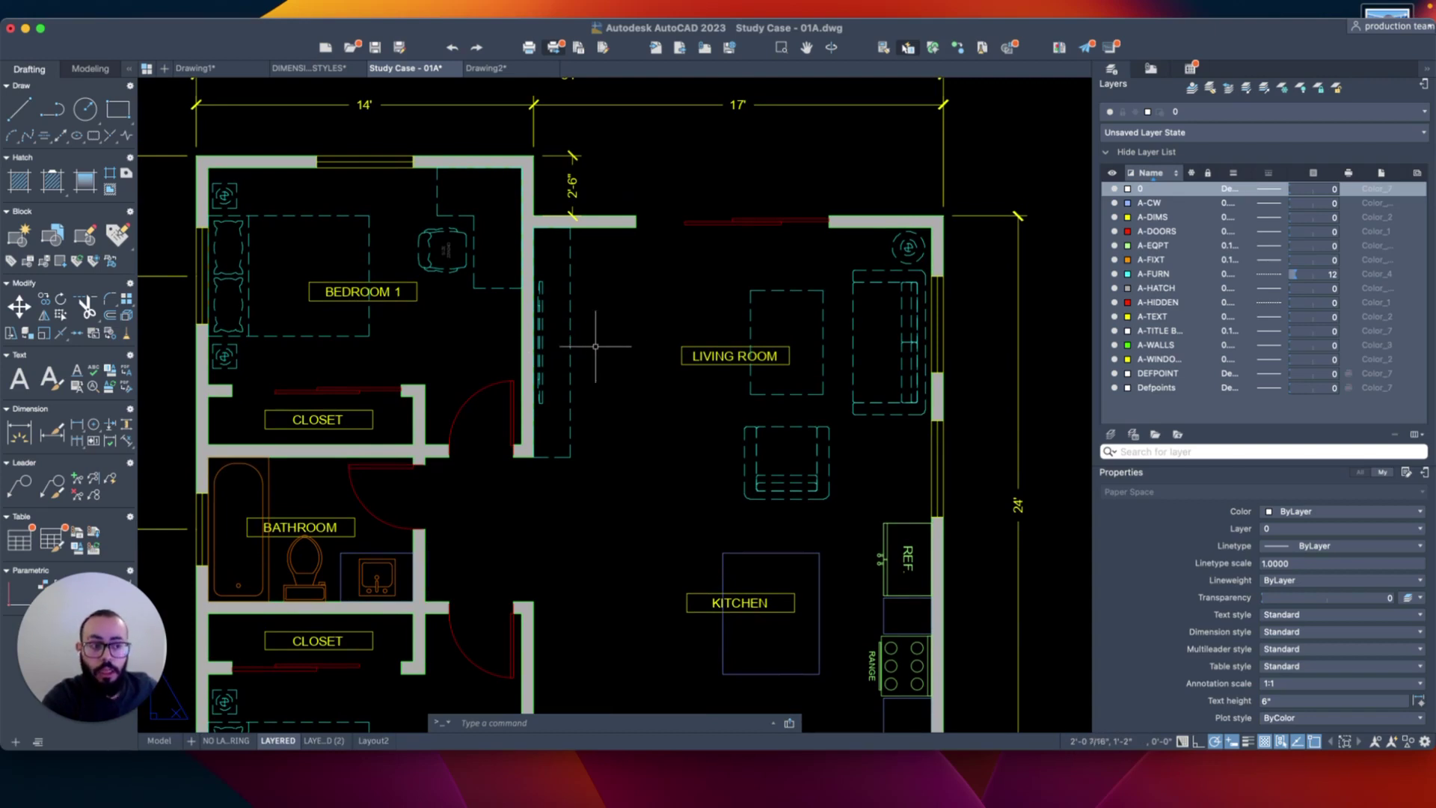
Set the A-FURN layer's linetype back to Continuous
left_click(1264, 275)
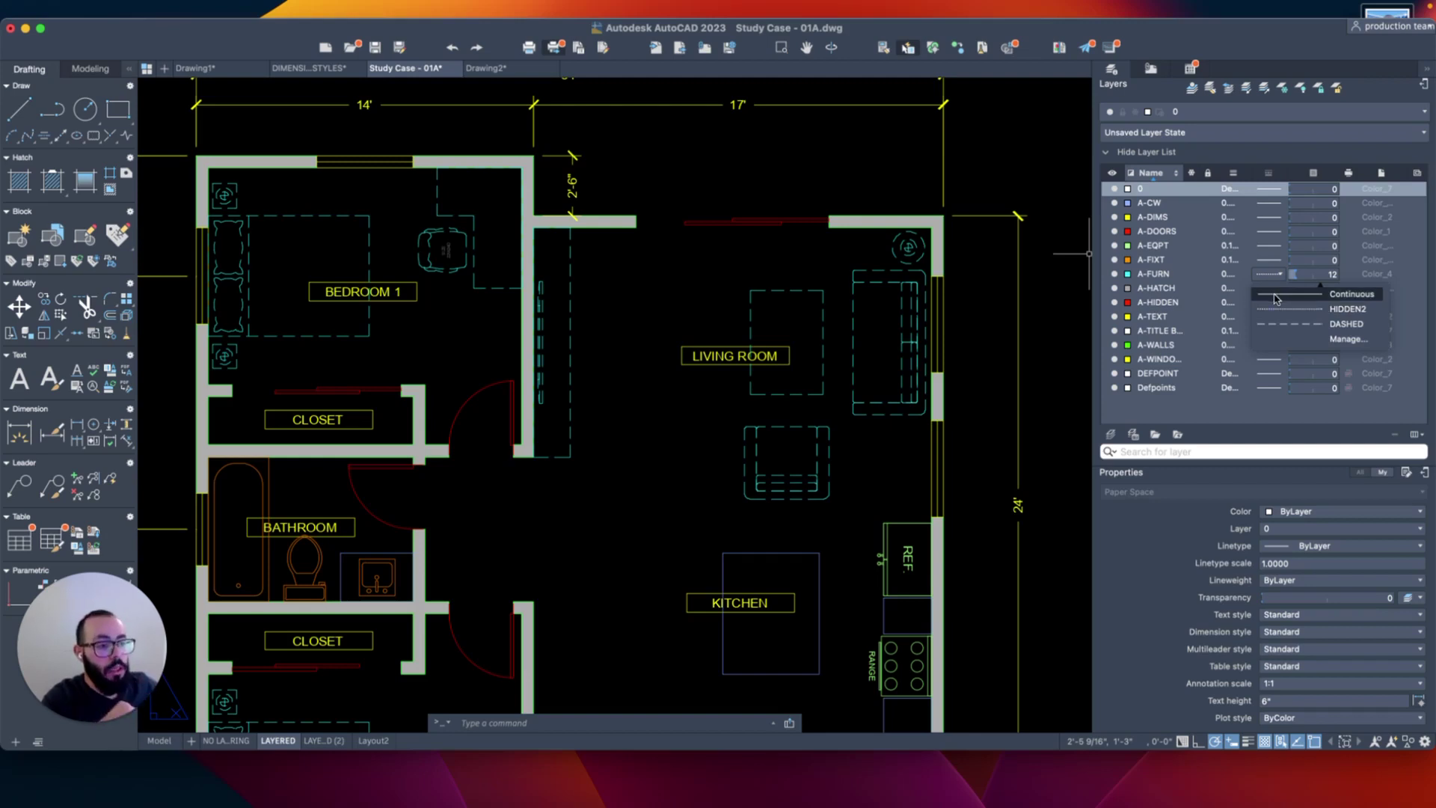
left_click(1276, 296)
middle_click_drag(676, 297, 712, 323)
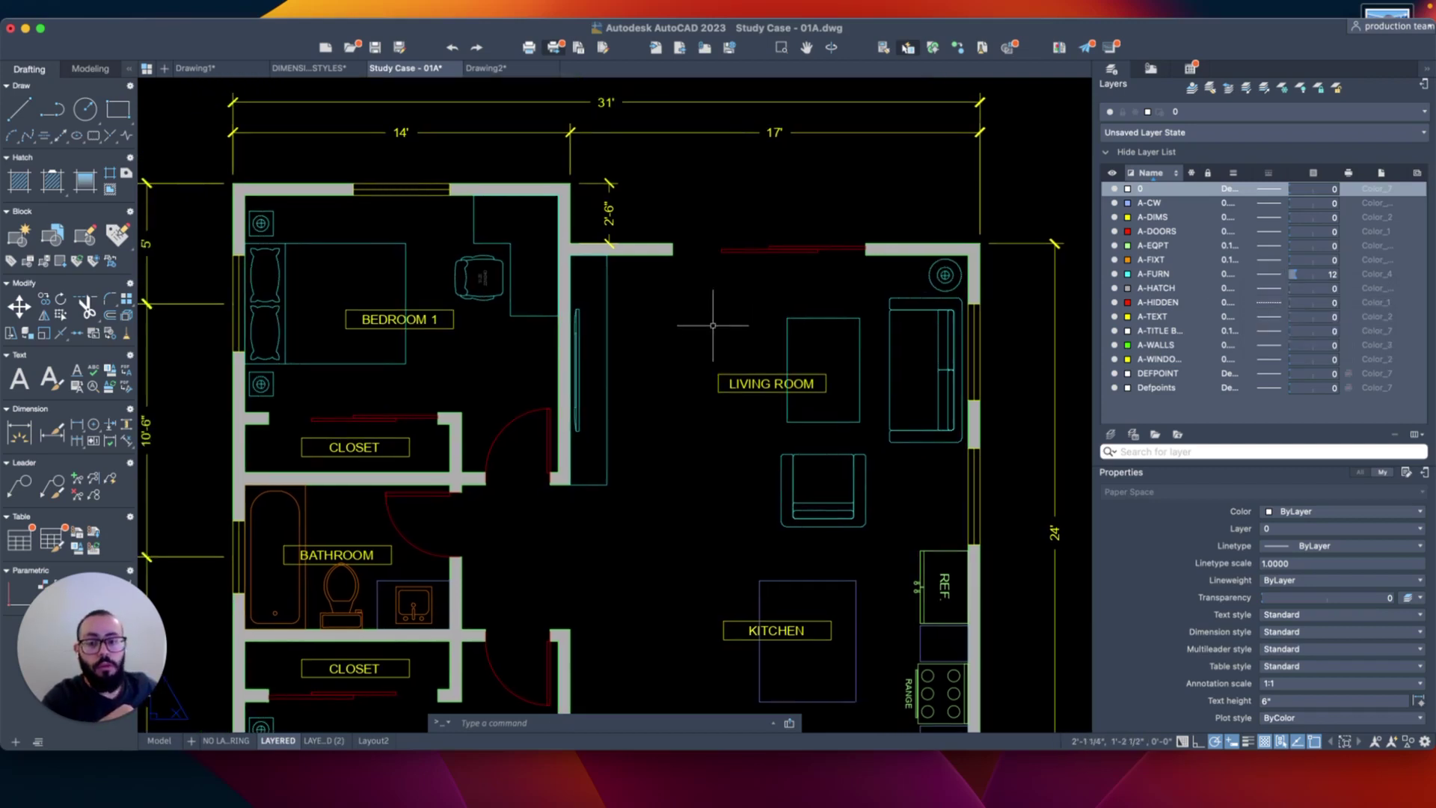
Check which columns the layer list can display and view both floor plans on the full sheet
right_click(1264, 174)
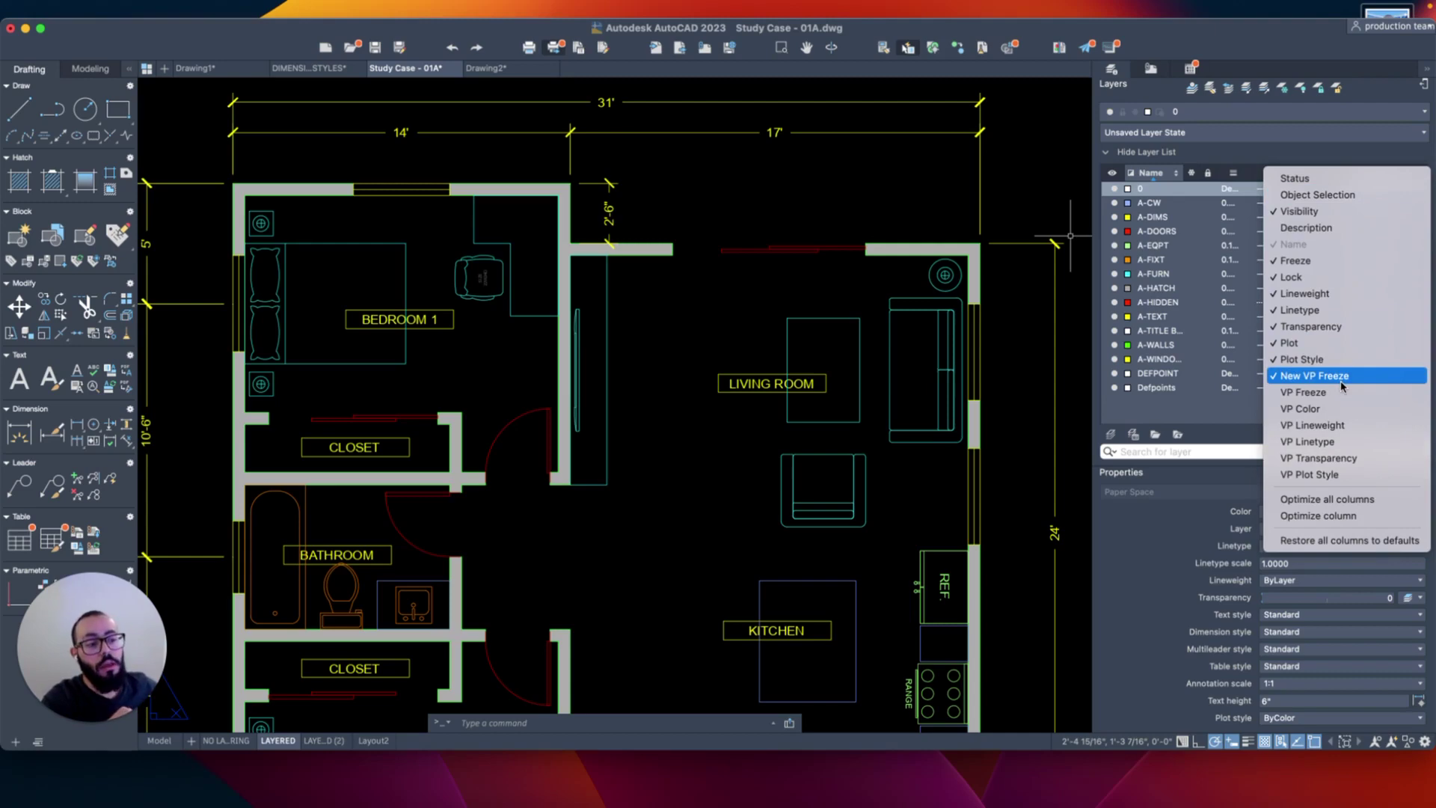
left_click(741, 329)
scroll(737, 327, "down", 3)
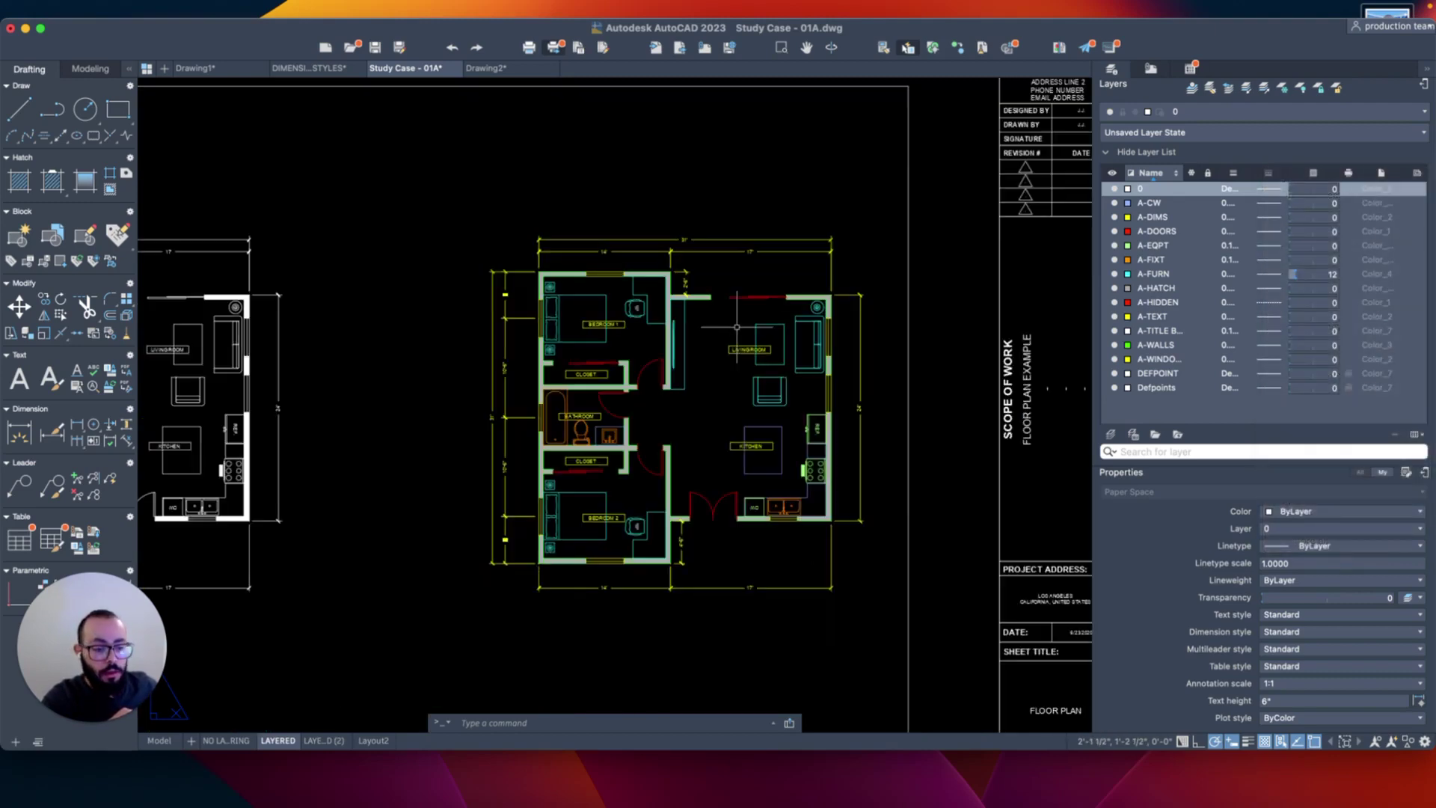
scroll(739, 330, "down", 5)
scroll(757, 352, "up", 2)
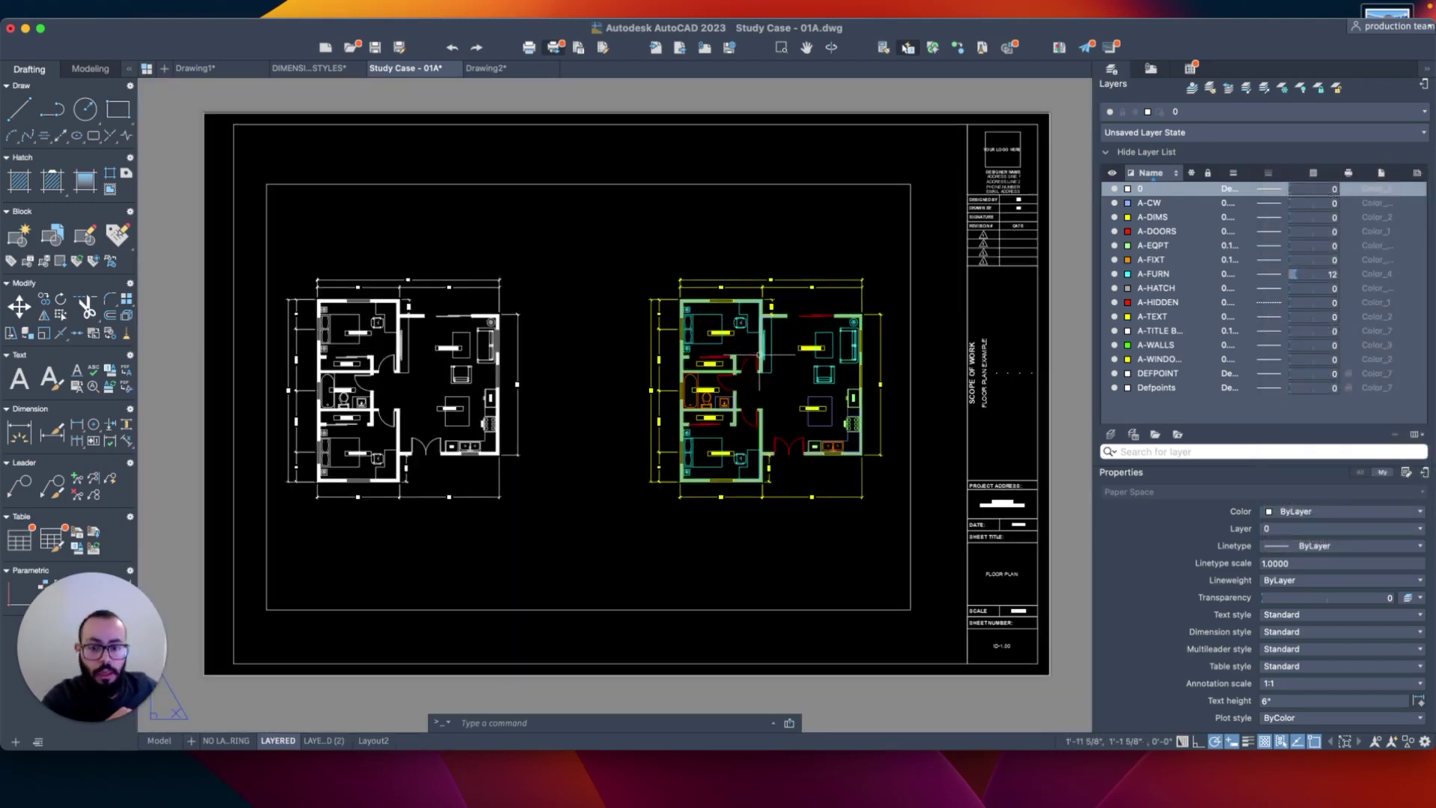
middle_click_drag(605, 354, 618, 374)
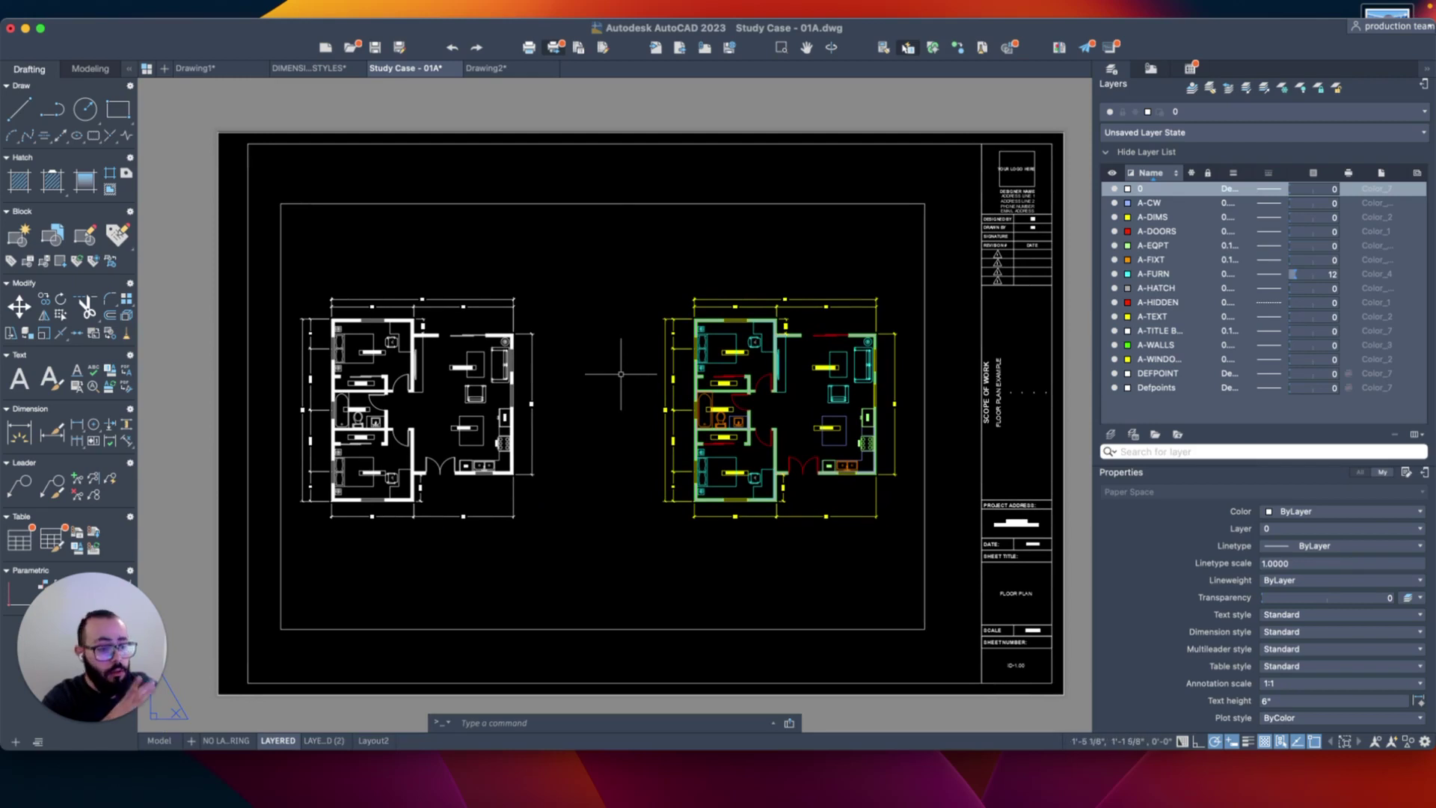